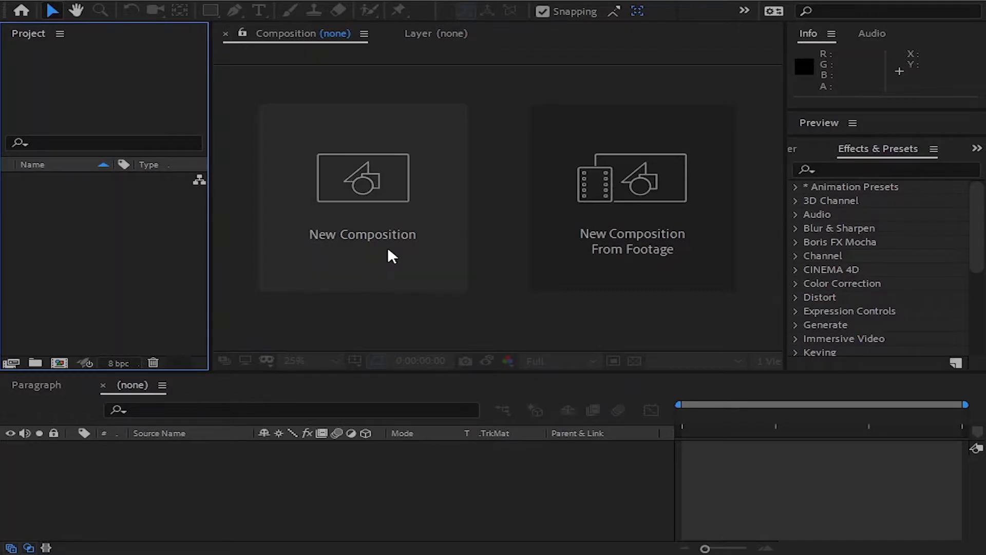
- Create a 1920×1080, 30 fps, 10-second composition named 'Main'
left_click(388, 250)
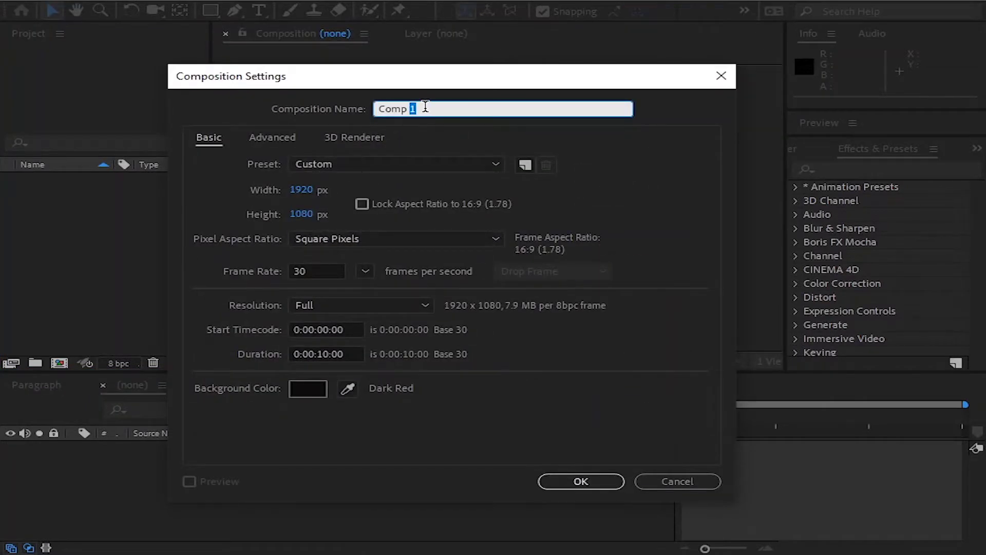
type("Main")
left_click(559, 481)
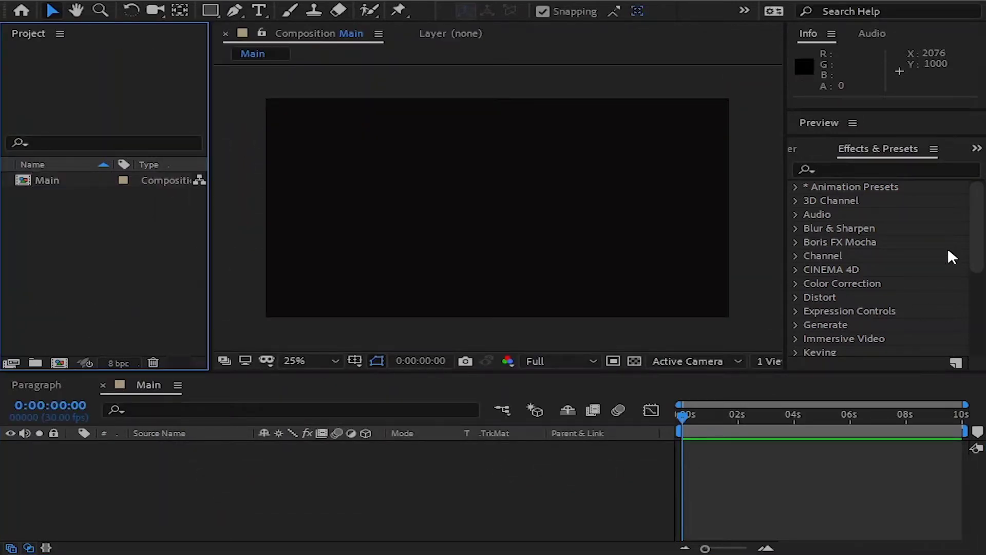
- Import the PNG logo from Downloads and add a full-frame solid layer named 'Background'
double_click(32, 233)
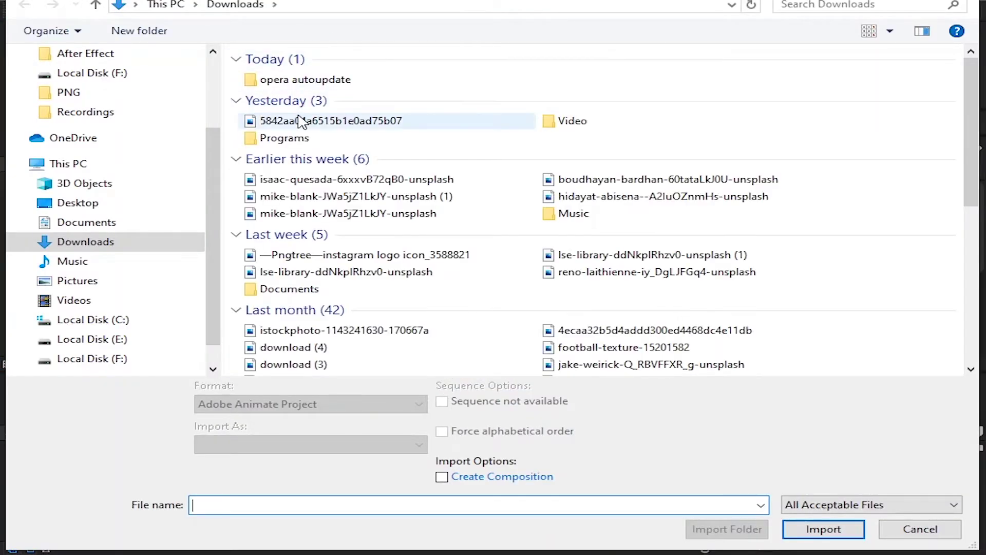
double_click(360, 120)
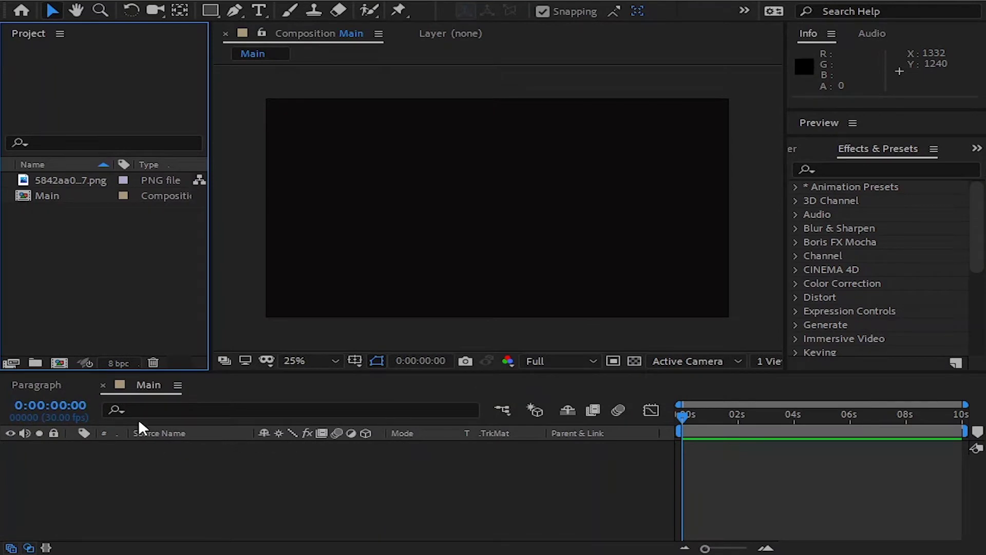
right_click(169, 489)
mouse_move(216, 323)
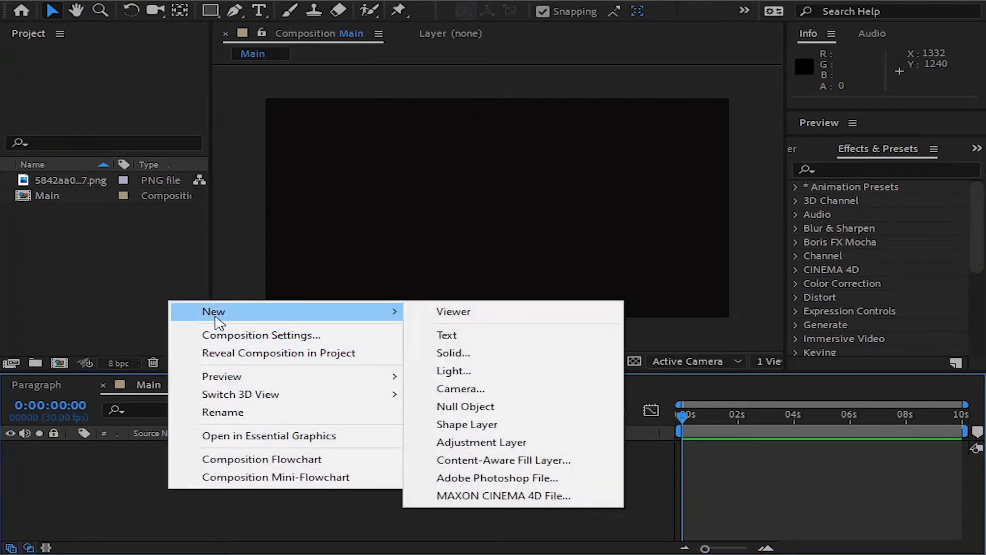
left_click(453, 353)
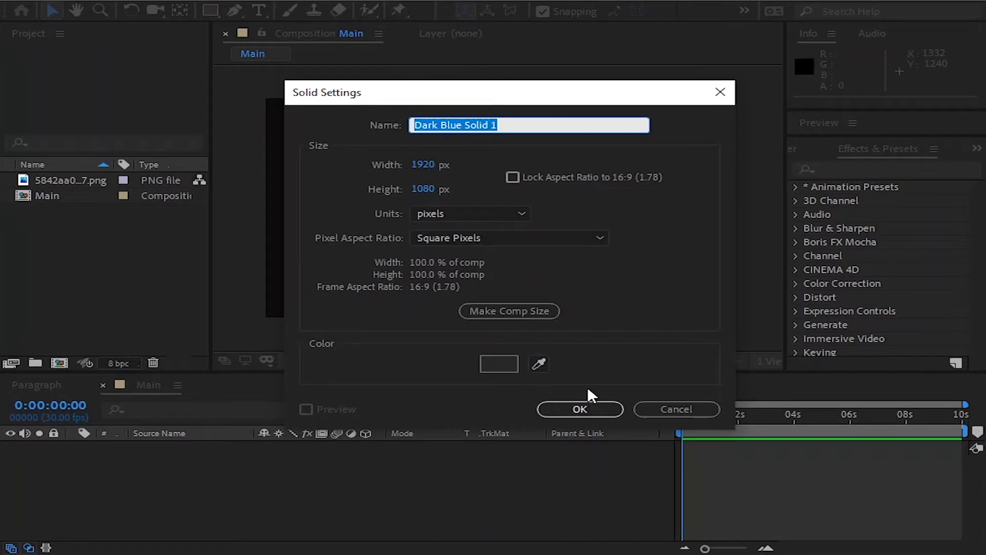
type("Bac")
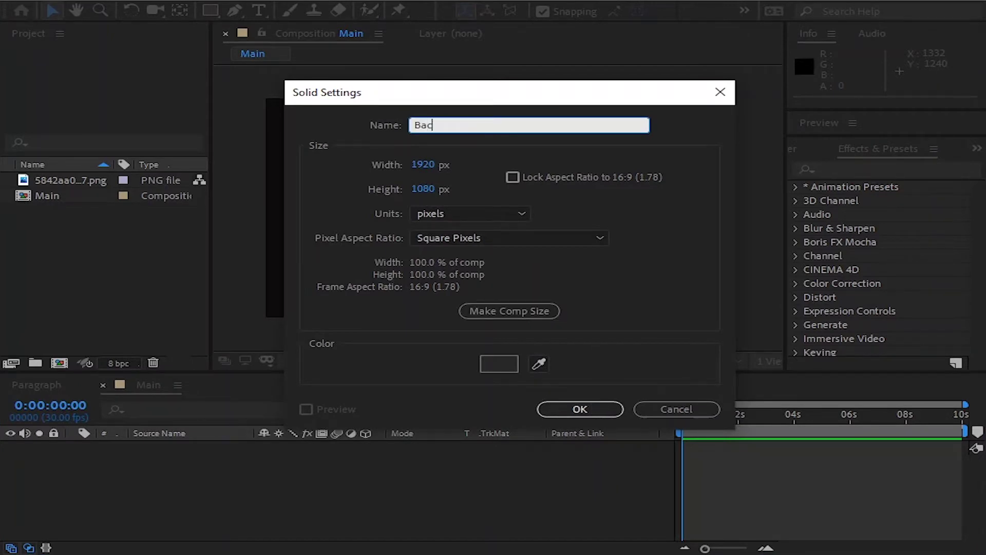
type("und")
left_click(578, 410)
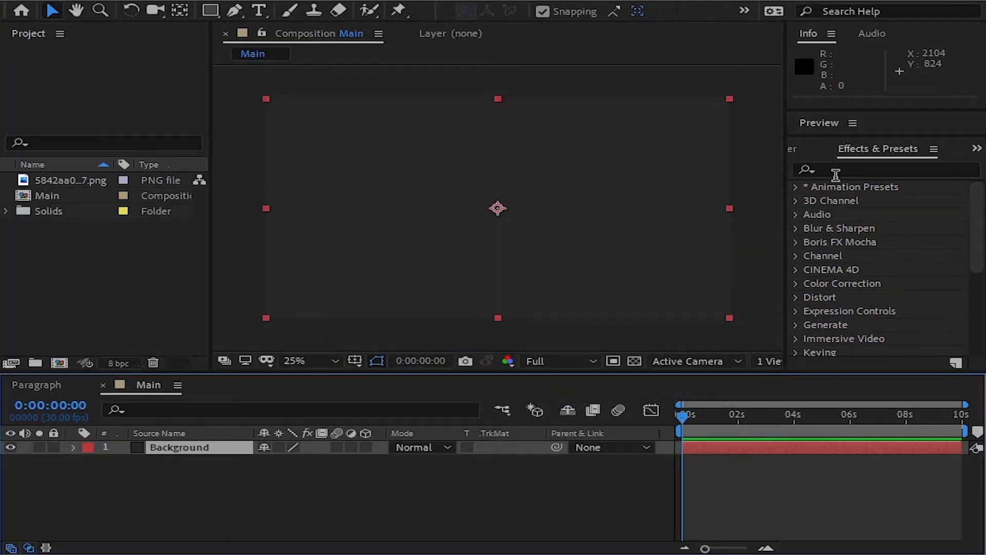
left_click(837, 170)
- Apply a radial Gradient Ramp with swapped colours to Background, centred mid-frame
type("ram")
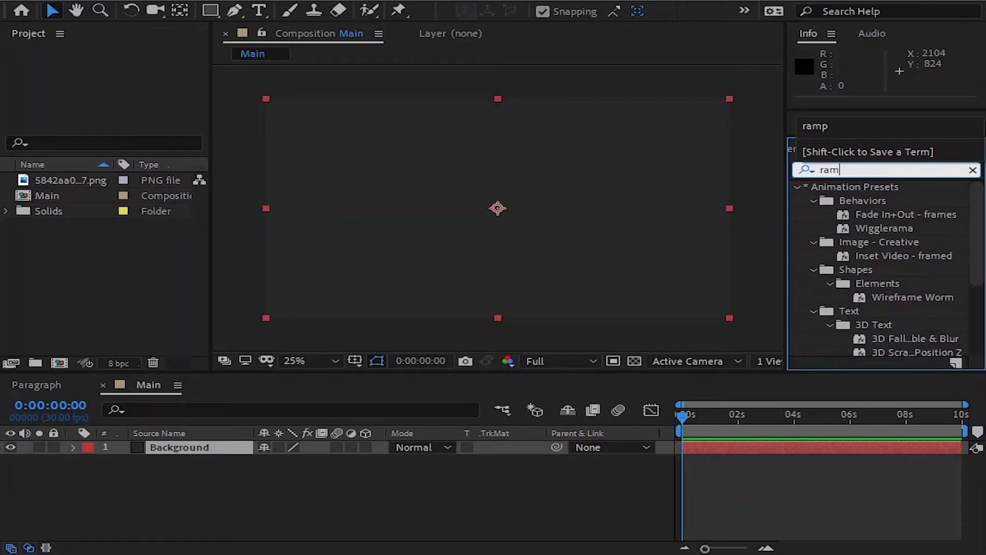
type("p")
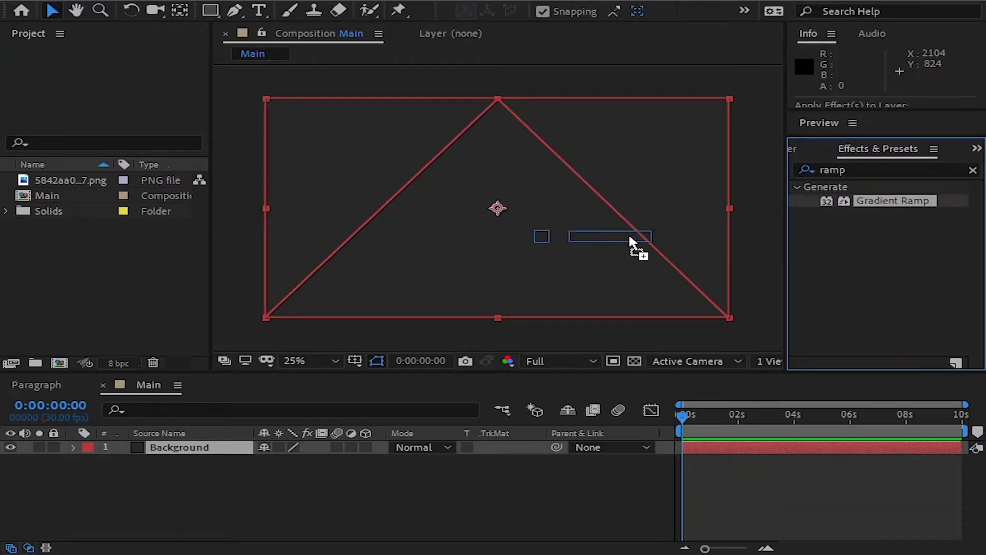
left_click_drag(918, 202, 591, 226)
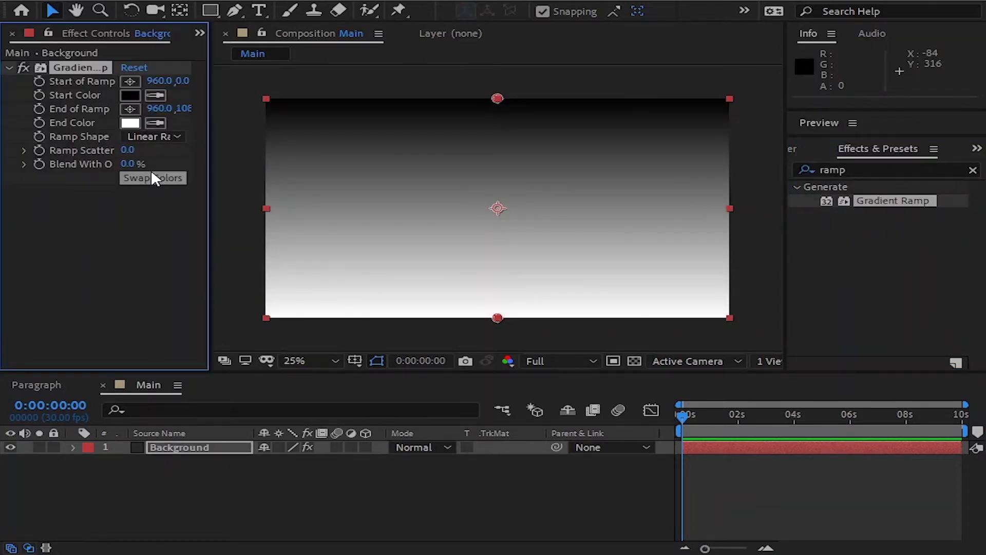
left_click(152, 173)
left_click(140, 136)
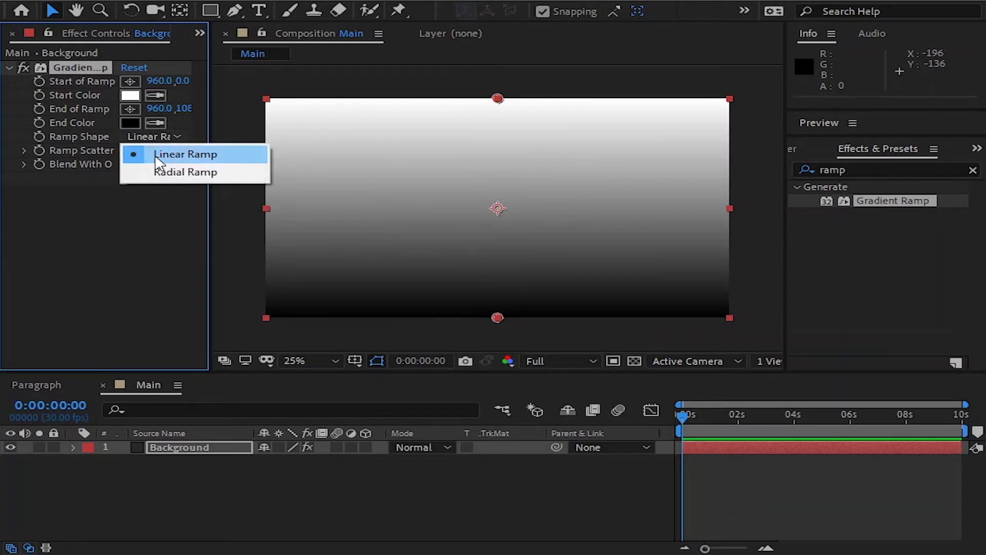
left_click(168, 173)
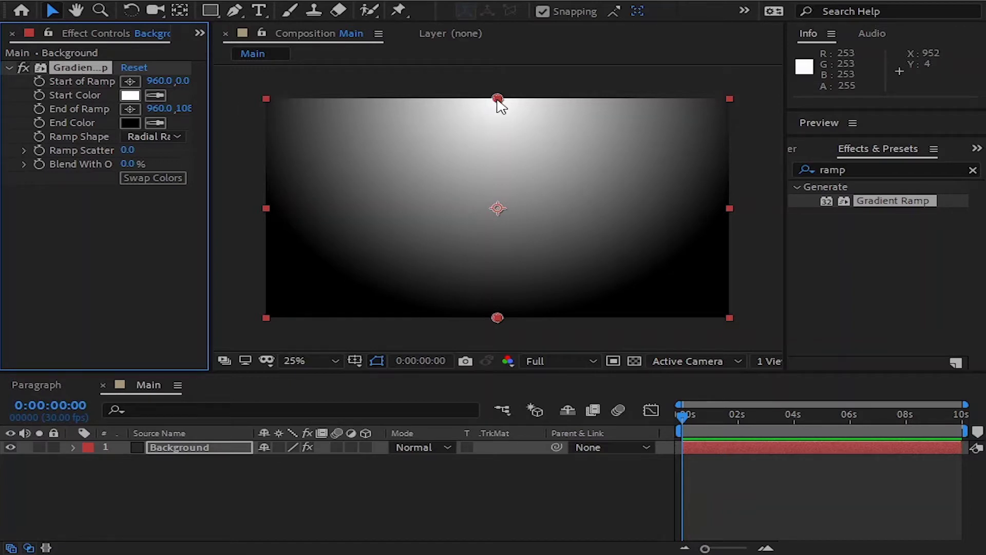
left_click_drag(497, 98, 498, 209)
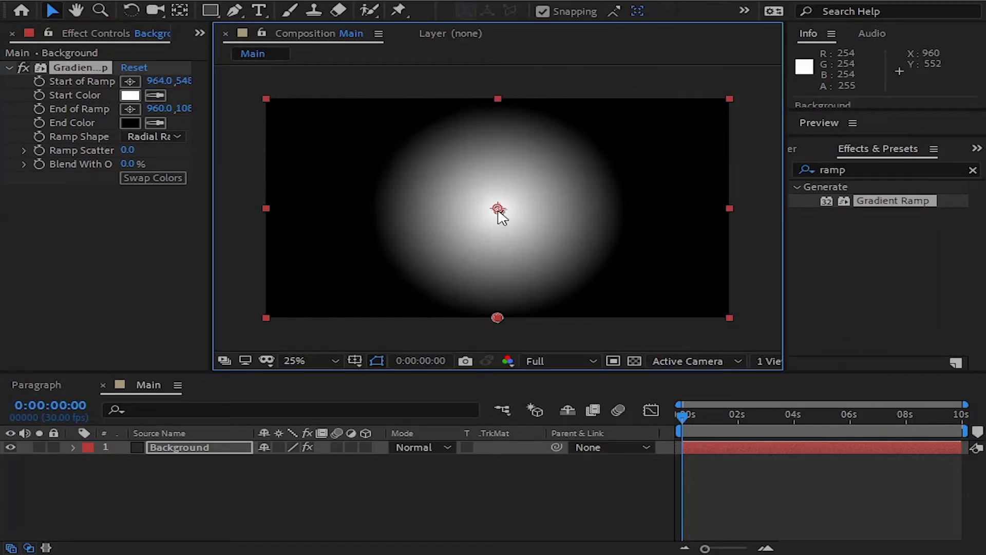
- Set the ramp's end colour to dark grey, with the end point beyond the bottom-left corner
left_click(130, 123)
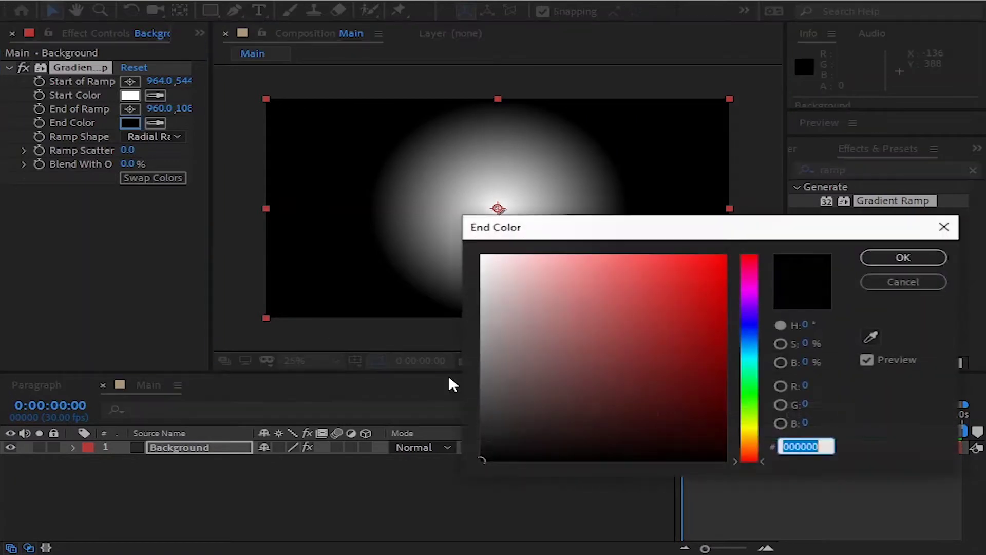
left_click_drag(480, 408, 481, 393)
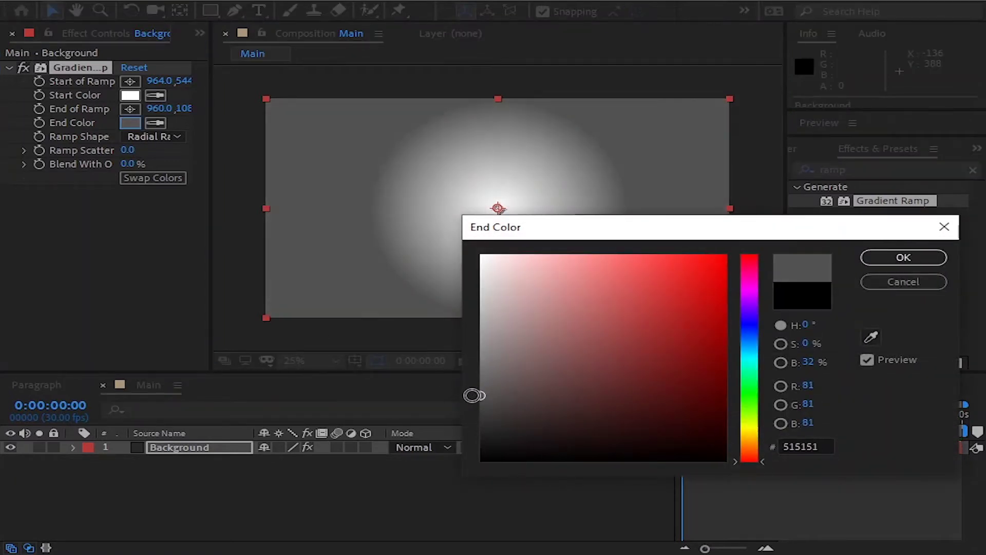
left_click(900, 258)
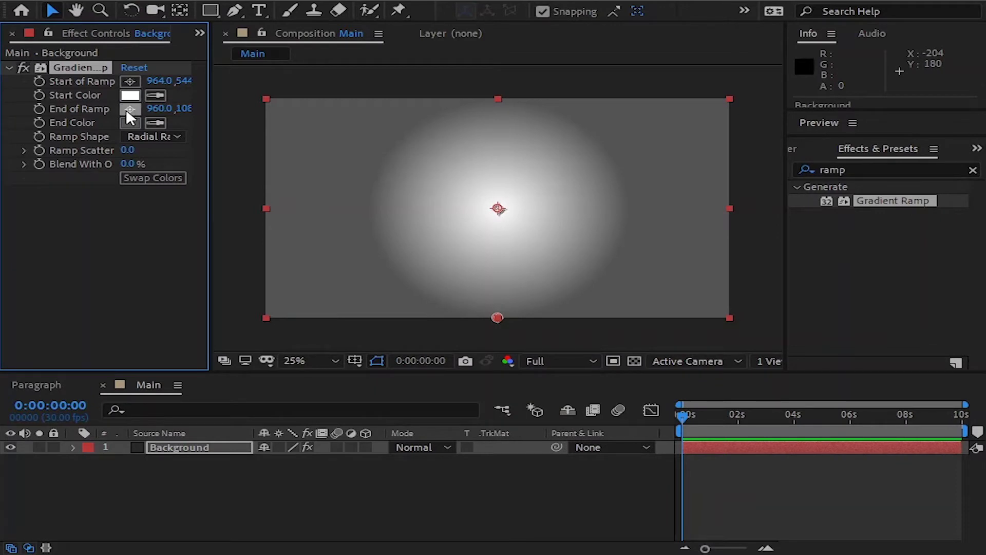
left_click(130, 109)
left_click(247, 333)
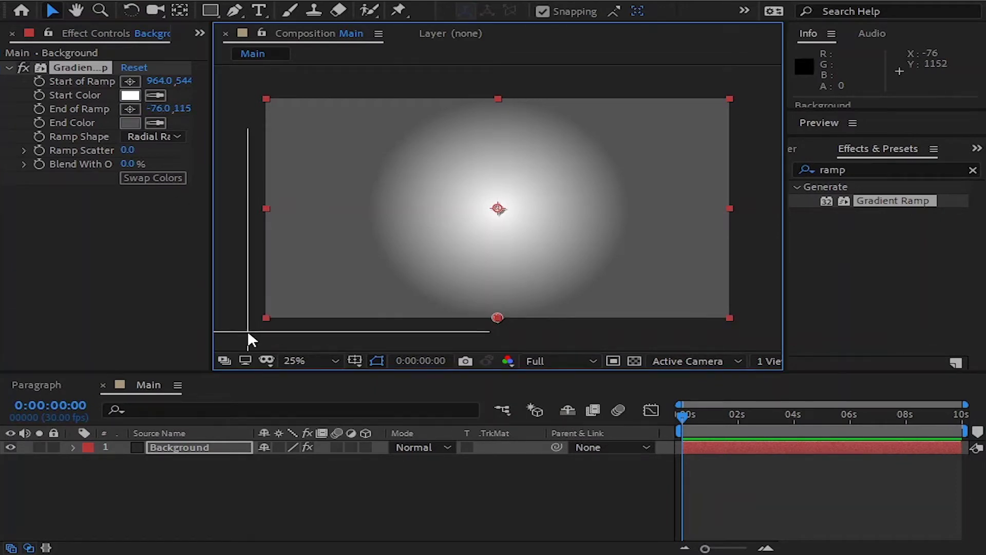
- Set the ramp's start colour to a warm off-white, F2EAEA
left_click(130, 95)
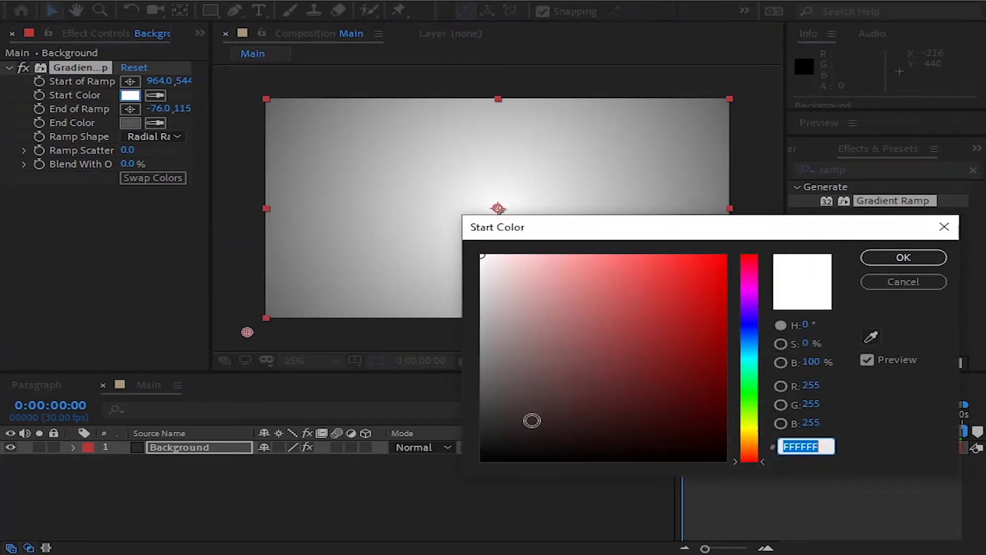
left_click(482, 269)
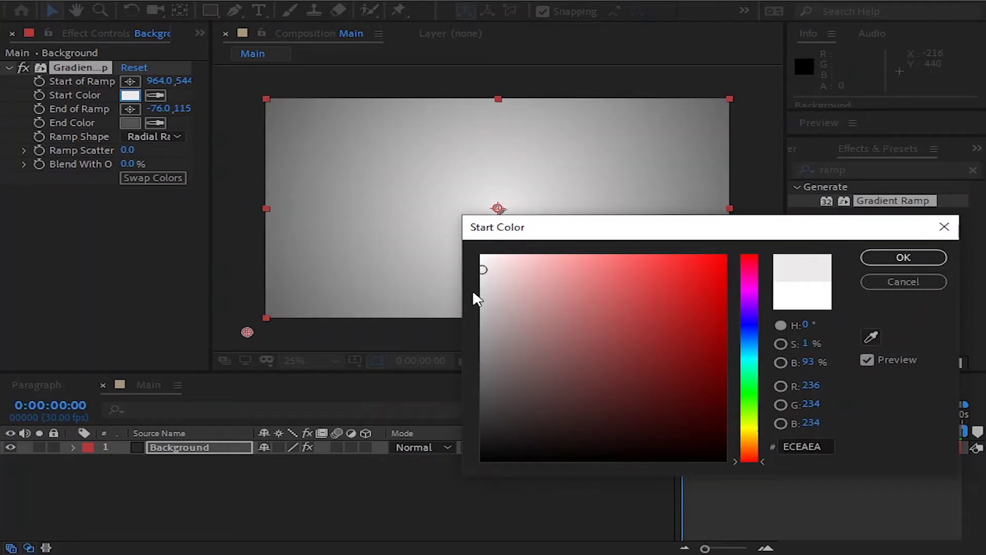
left_click(903, 258)
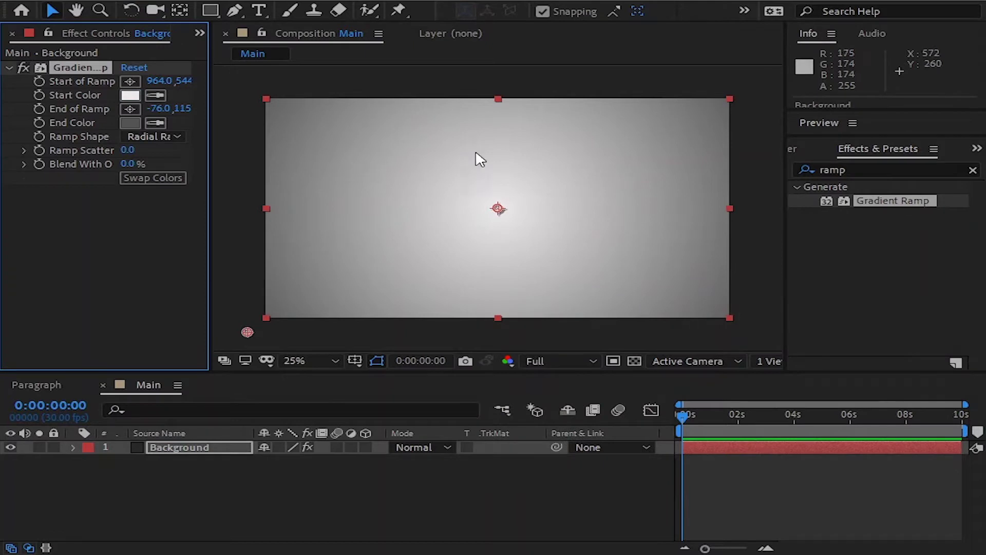
left_click(130, 96)
left_click(487, 264)
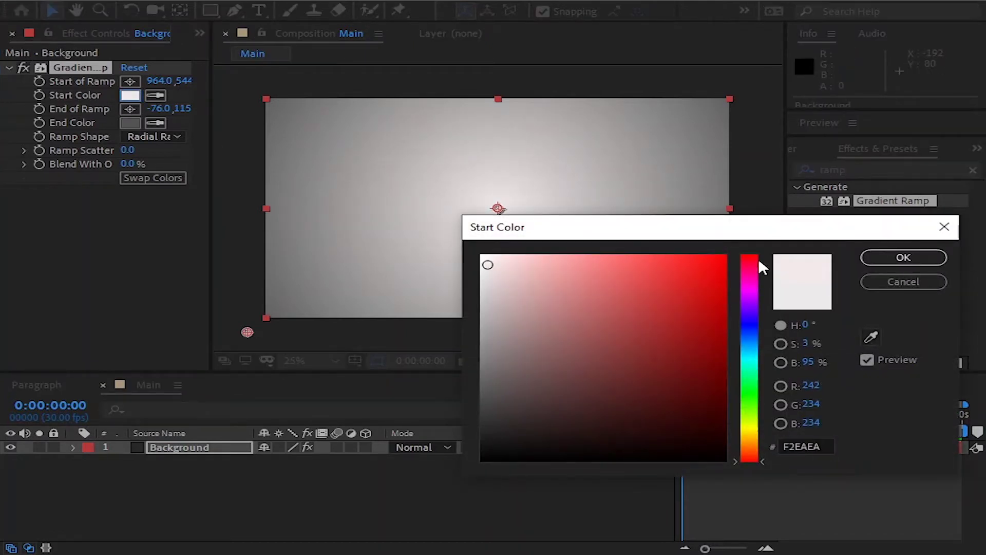
left_click(874, 260)
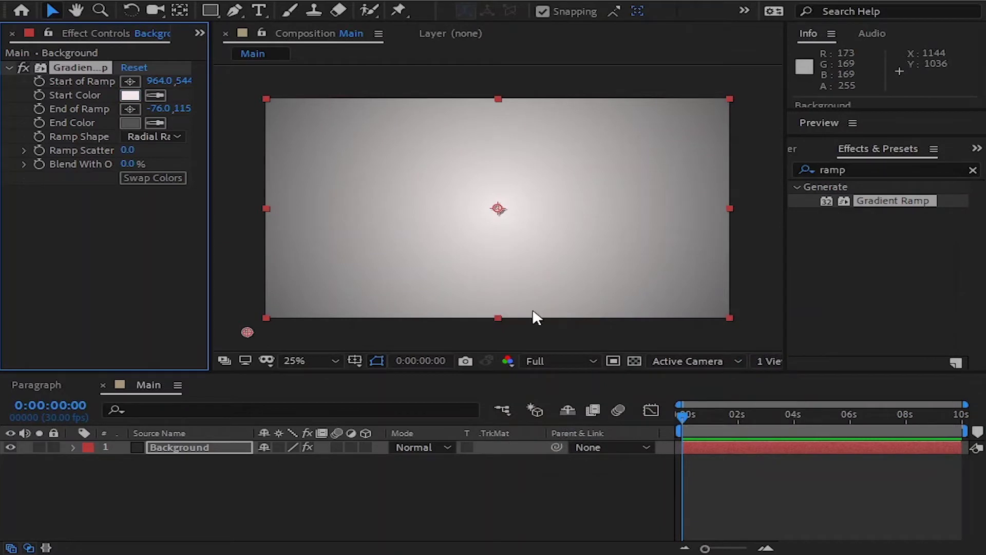
left_click(415, 335)
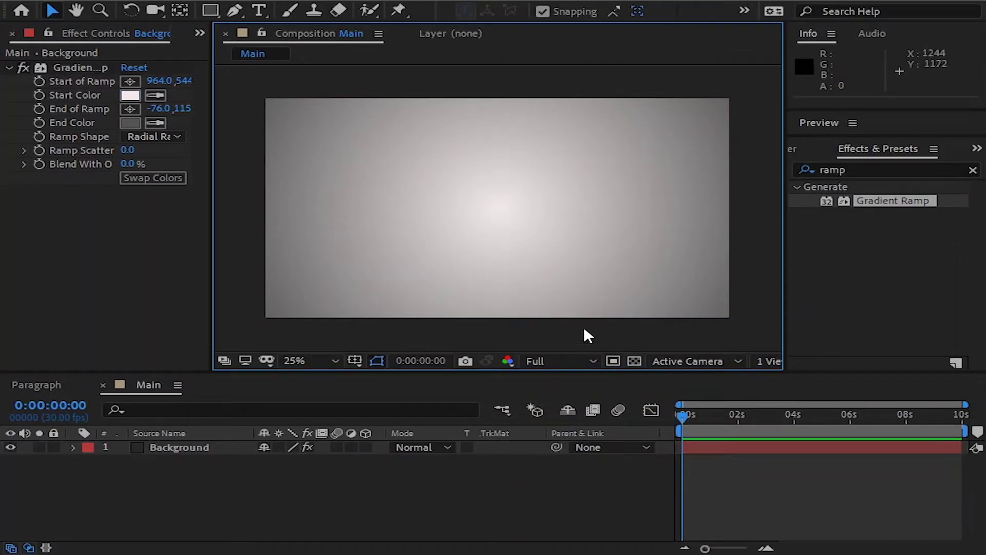
left_click(68, 266)
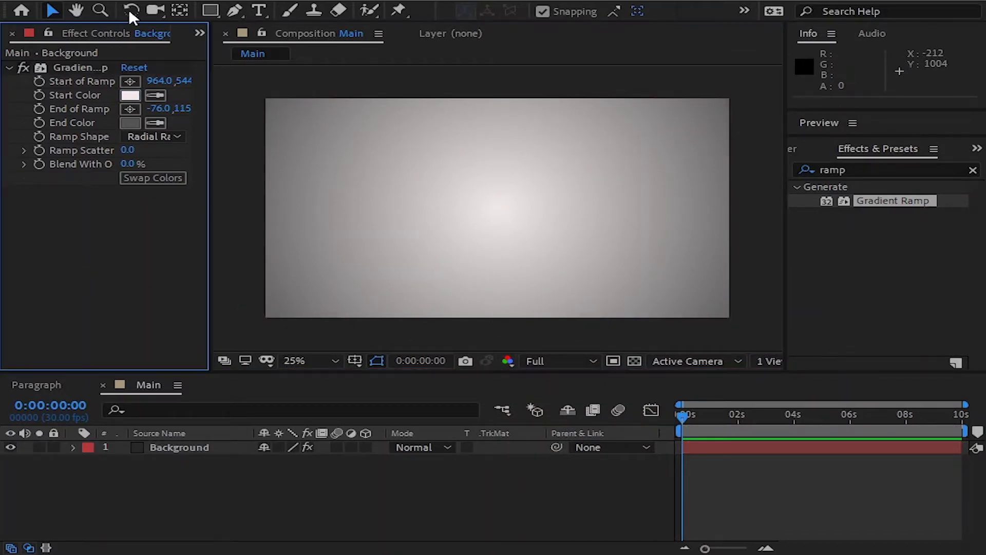
- Add the abc logo image above Background and scale it to 95 × 85%
left_click(12, 34)
left_click(67, 207)
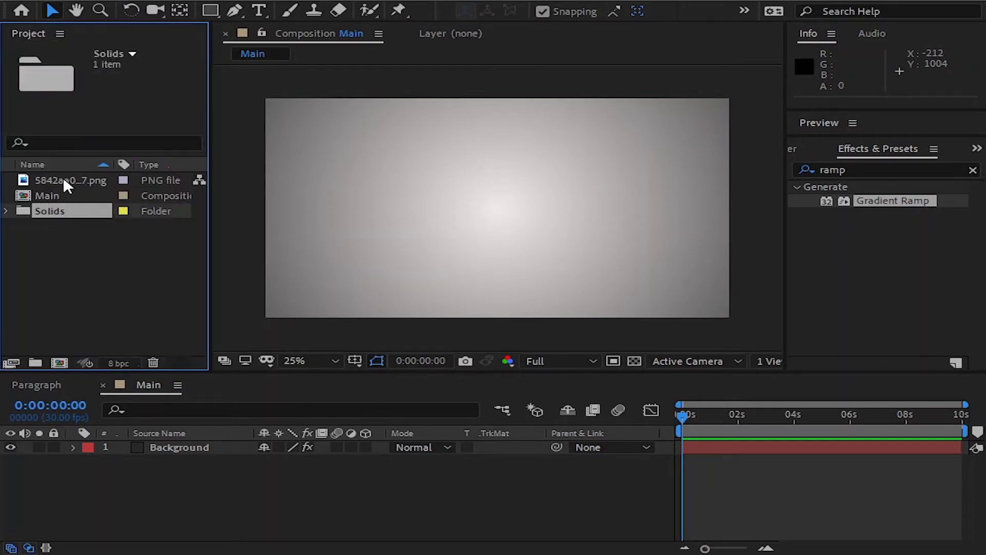
left_click(64, 177)
mouse_move(78, 178)
left_mouse_down()
mouse_move(158, 427)
mouse_move(177, 458)
mouse_move(211, 441)
left_mouse_up()
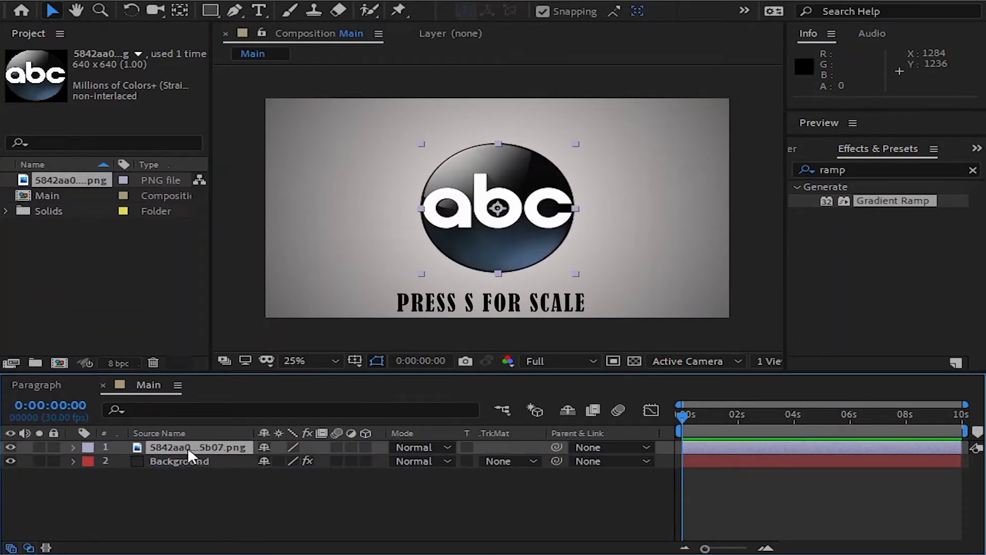
key("s")
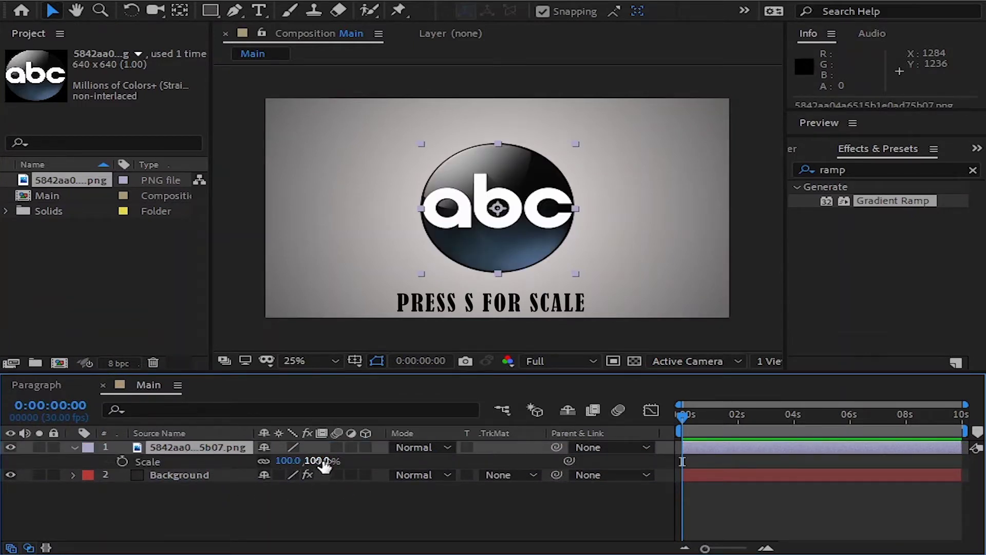
left_click(288, 460)
type("95")
key("Return")
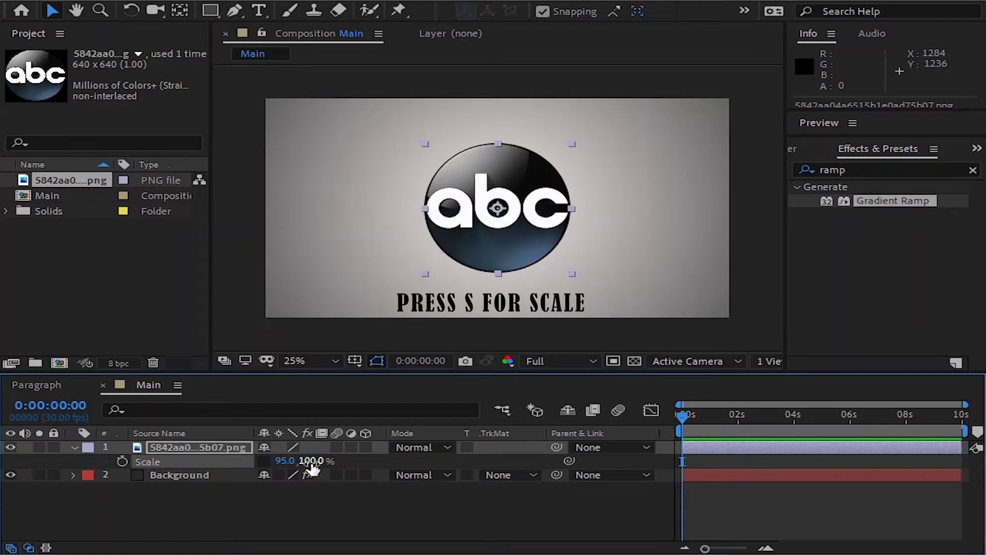
left_click(312, 460)
type("85")
key("Return")
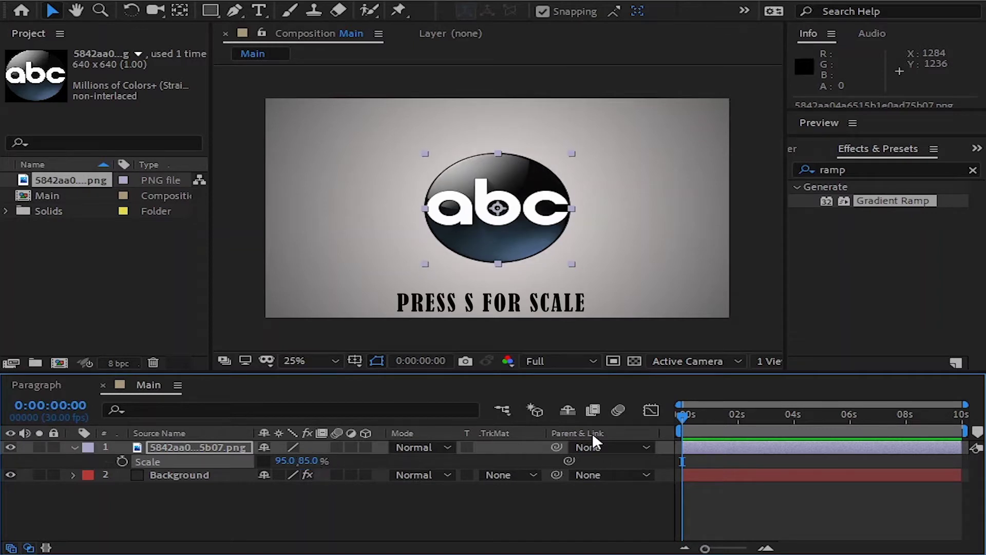
left_click(812, 517)
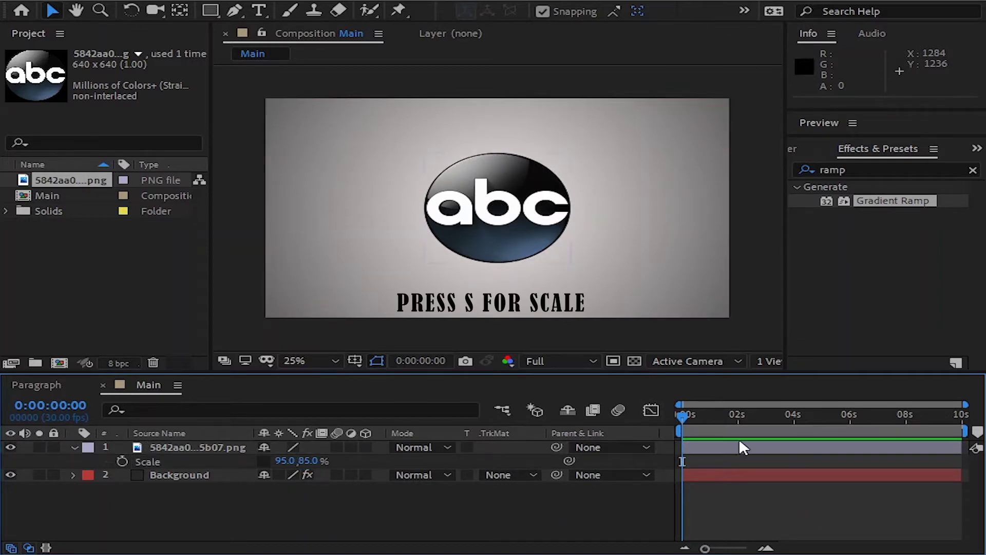
- Pre-compose the logo layer, moving all attributes, into a composition named 'logo'
left_click(195, 446)
right_click(192, 442)
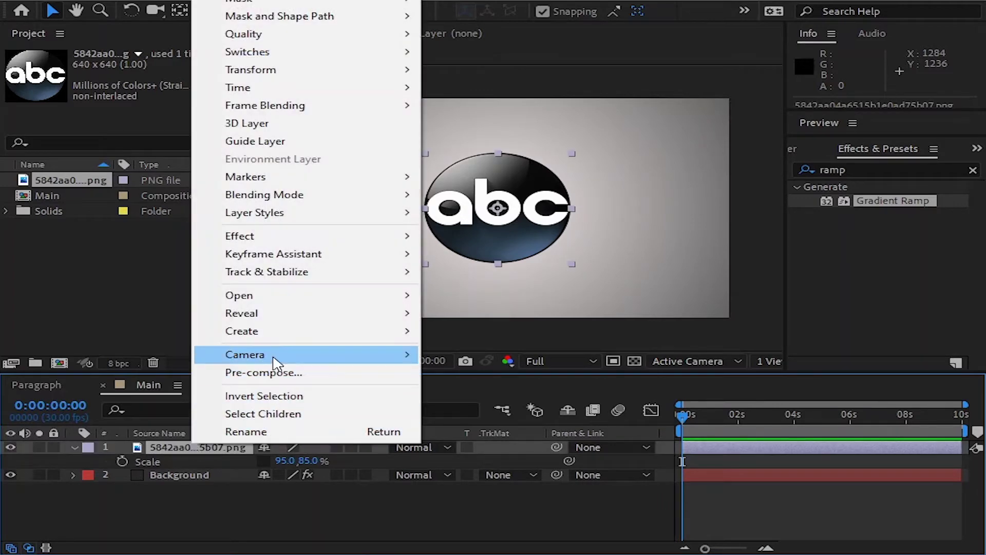
left_click(270, 372)
left_click(329, 278)
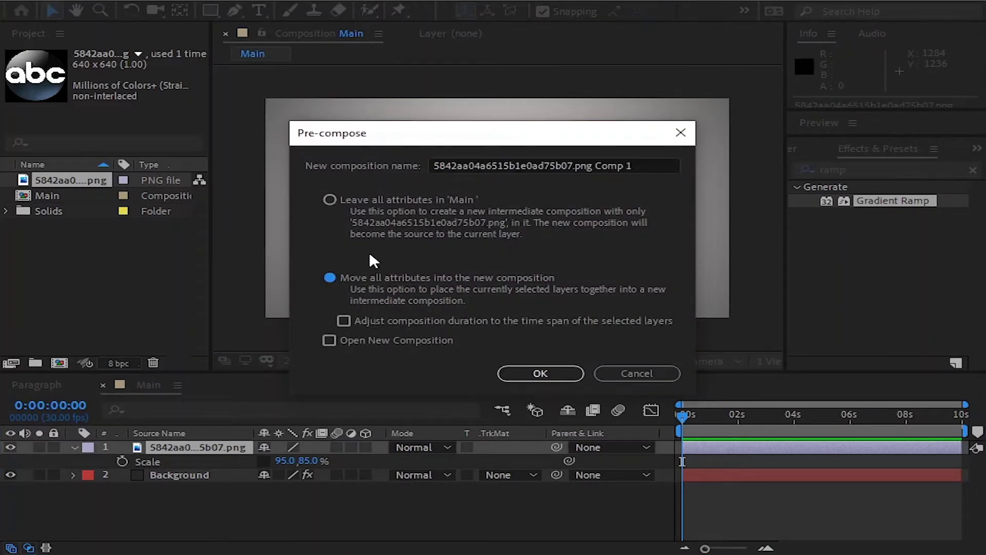
left_click(458, 166)
type("Logo")
triple_click(530, 163)
type("logo")
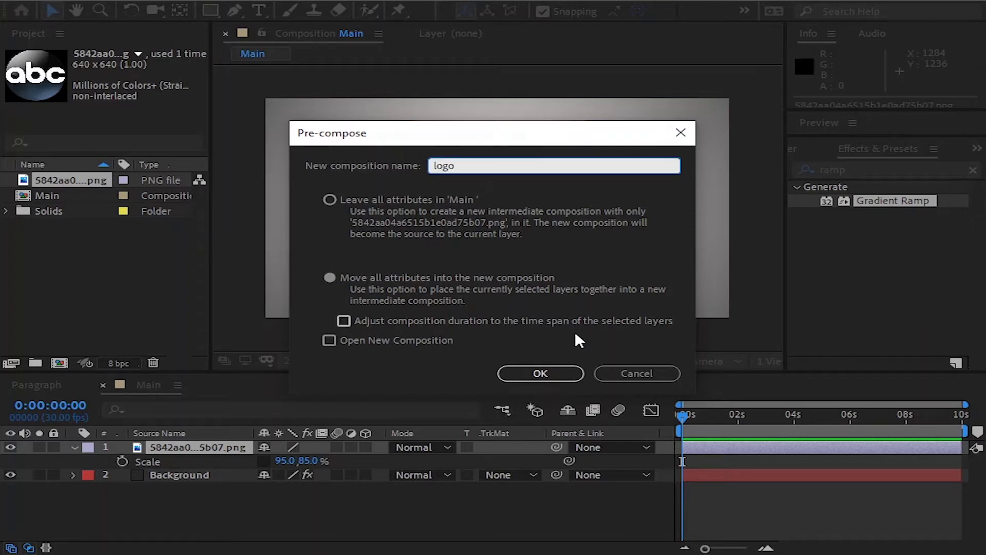
left_click(553, 374)
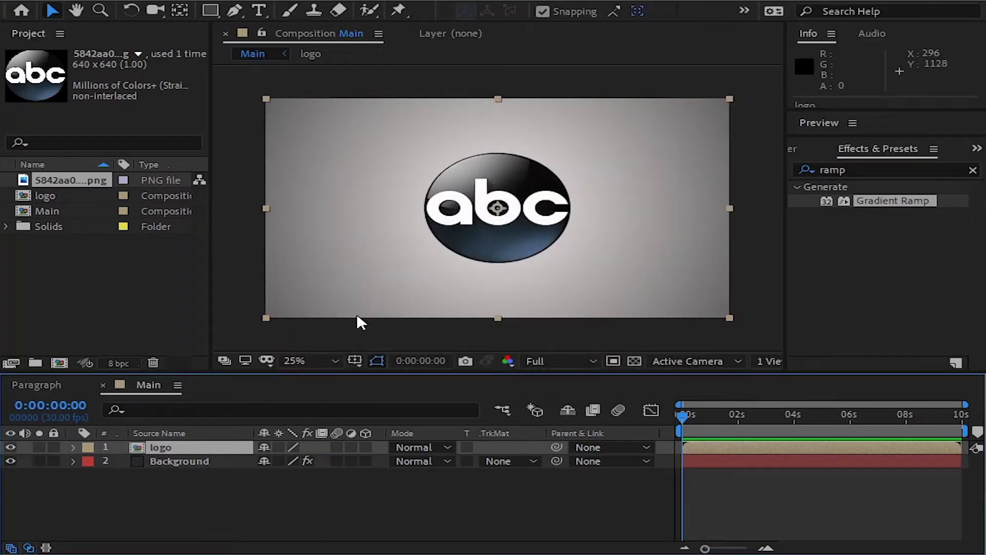
- Apply Lens Flare to the logo layer with 35% blend and 95% brightness
left_click(469, 236)
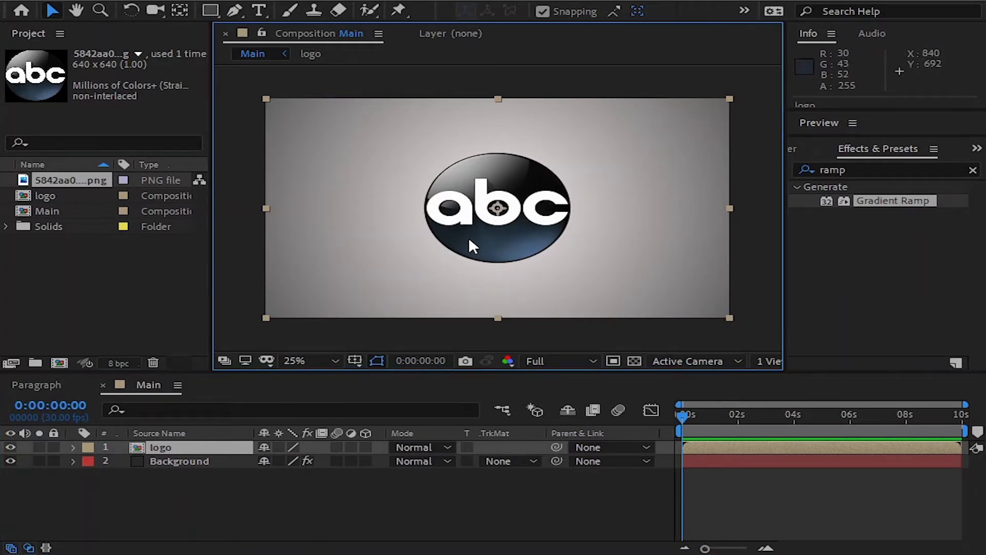
left_click(869, 172)
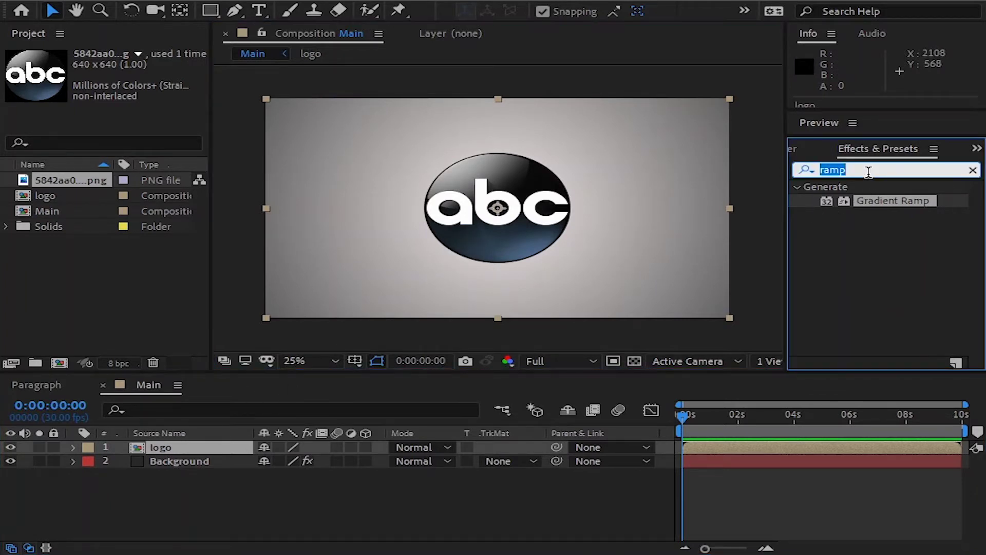
type("lens")
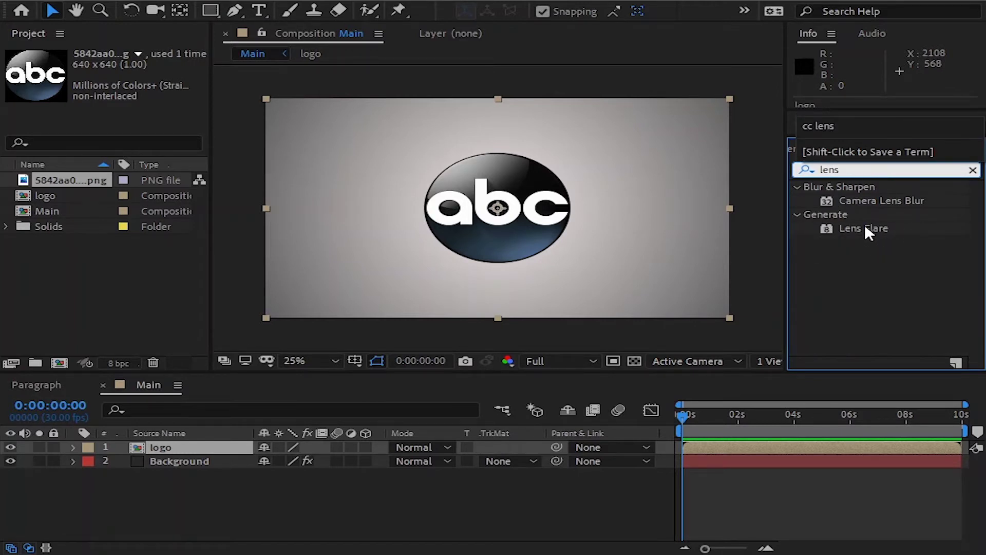
mouse_move(869, 228)
left_mouse_down()
mouse_move(550, 250)
mouse_move(501, 205)
mouse_move(441, 179)
left_mouse_up()
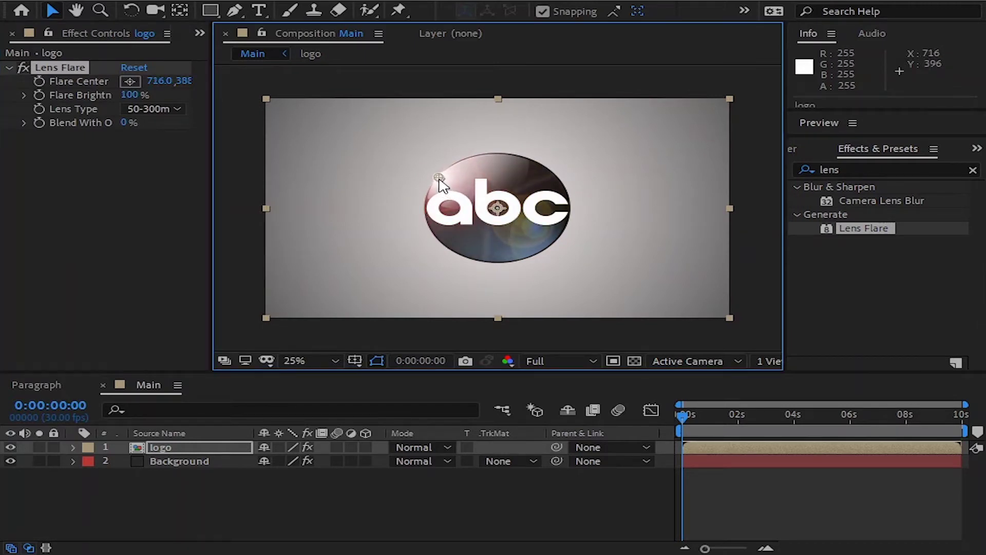
left_click(125, 123)
type("35")
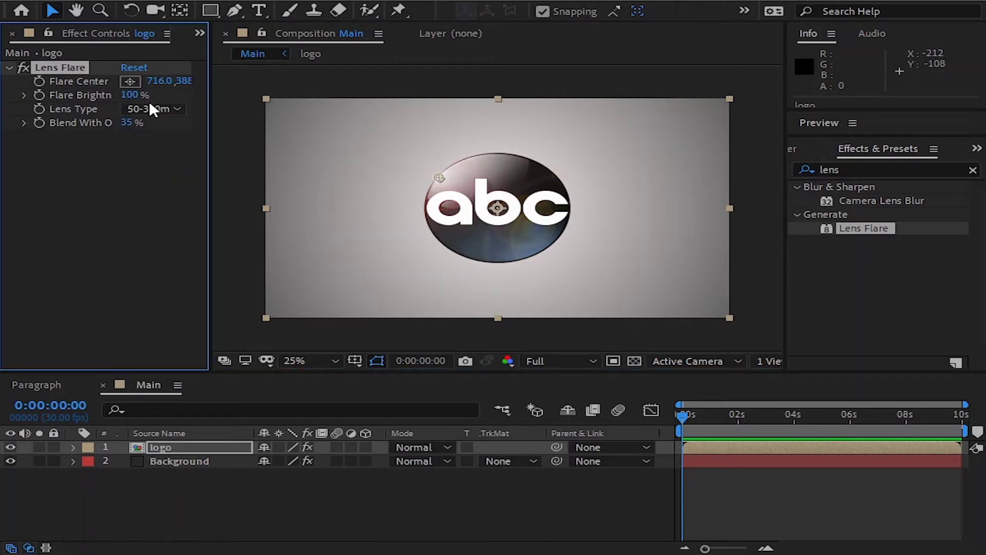
left_click(130, 95)
type("95")
key("Return")
- Position the flare centre at the logo's upper left, near 708, 396
left_click(539, 288)
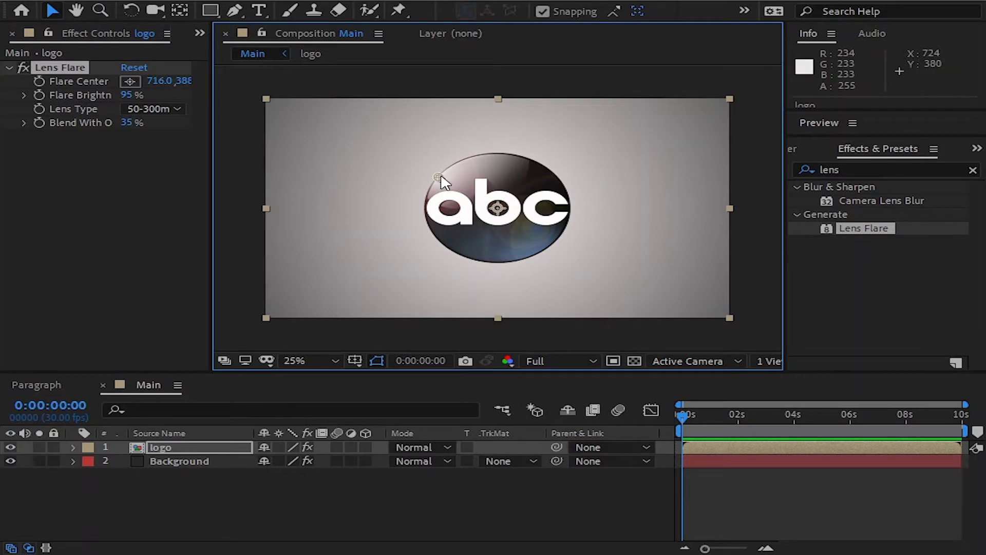
left_click_drag(442, 177, 444, 180)
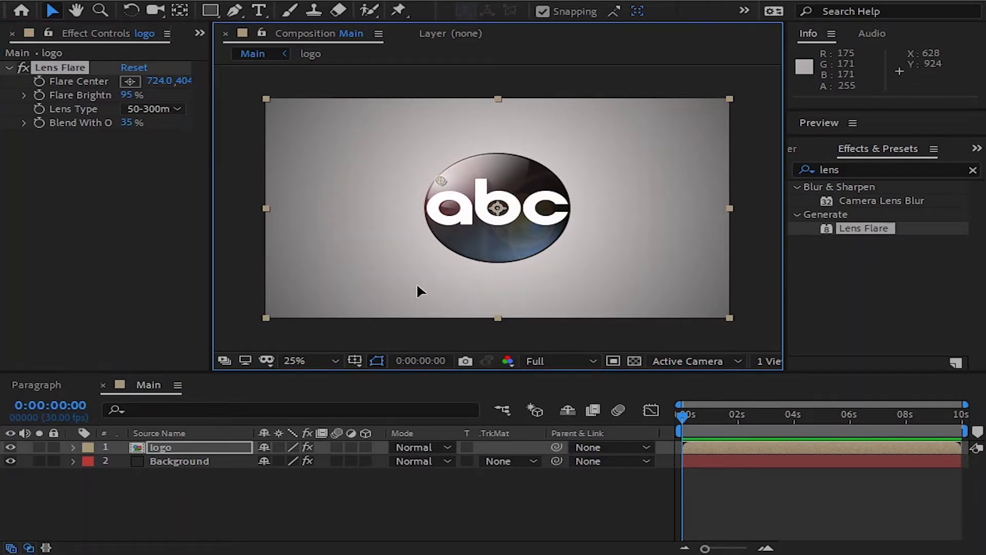
left_click_drag(439, 181, 437, 179)
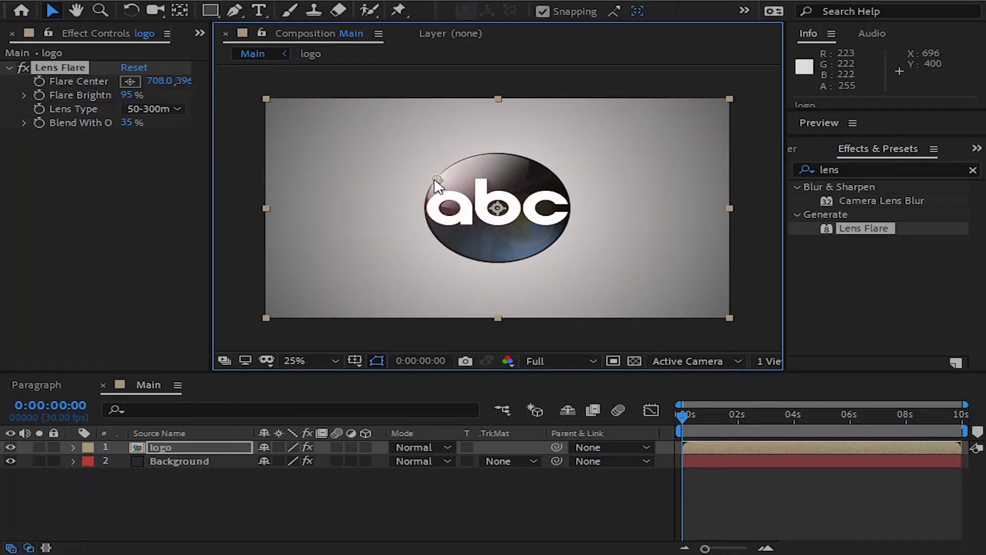
- Pre-compose the flared logo layer into a new composition named 'logo 1'
left_click(178, 490)
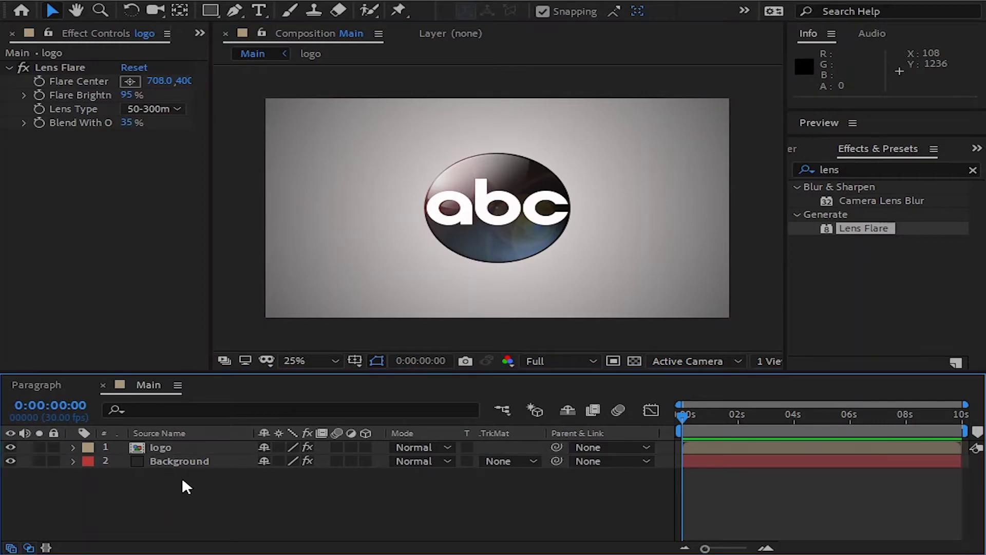
left_click(176, 446)
right_click(176, 442)
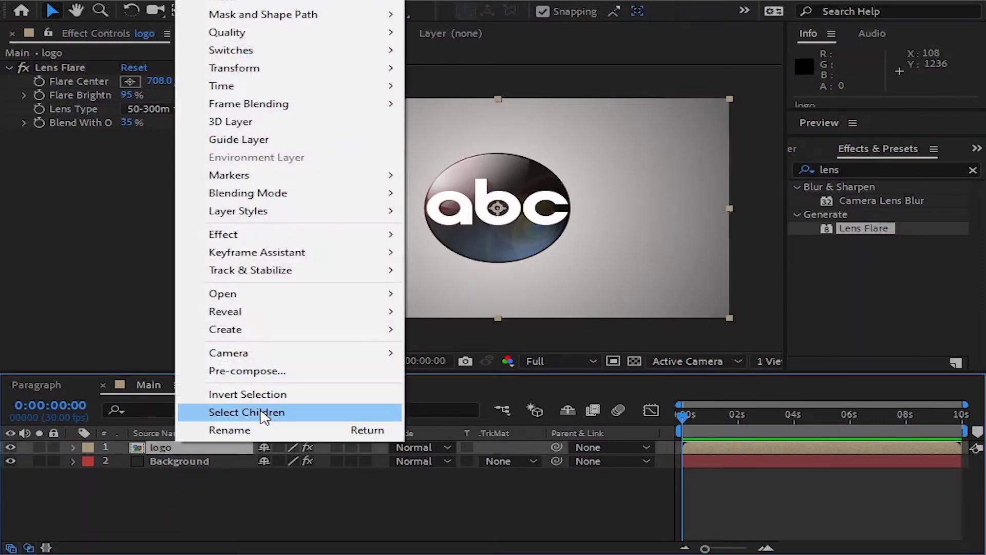
left_click(263, 382)
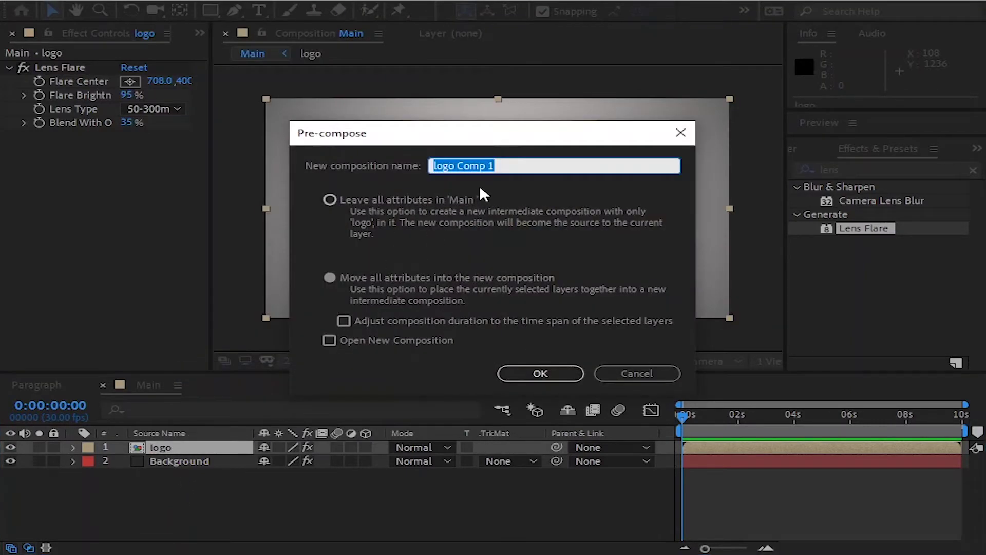
type("l")
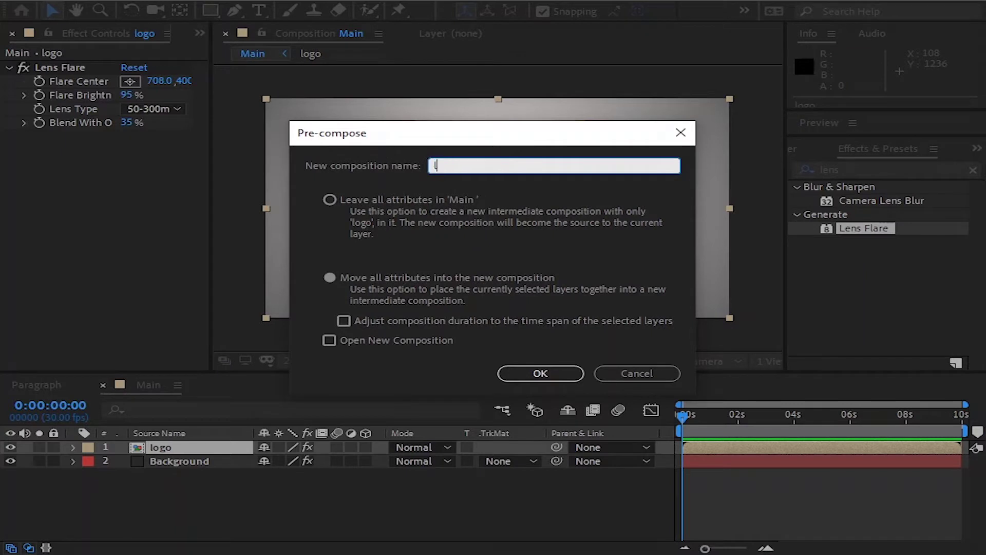
type("ogo")
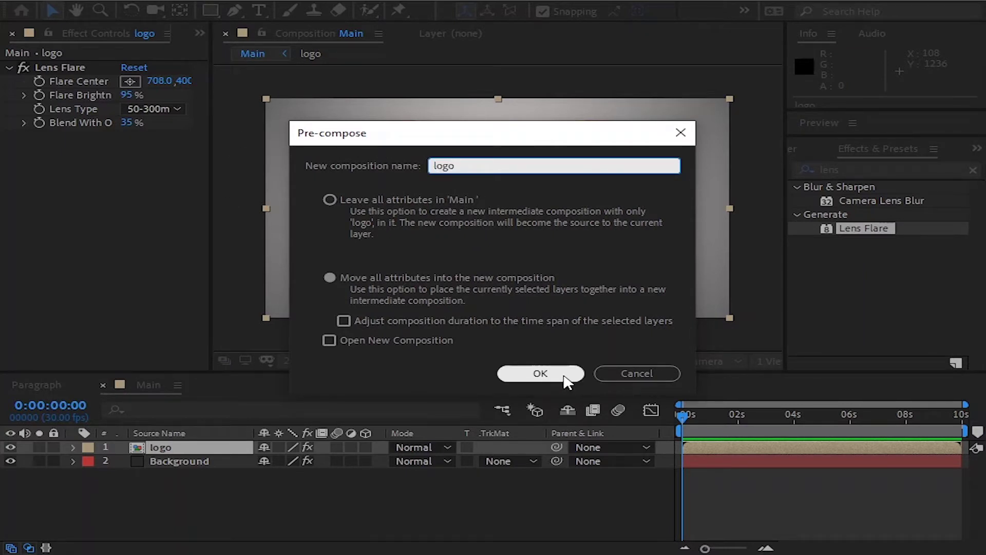
type(" 1")
left_click(571, 374)
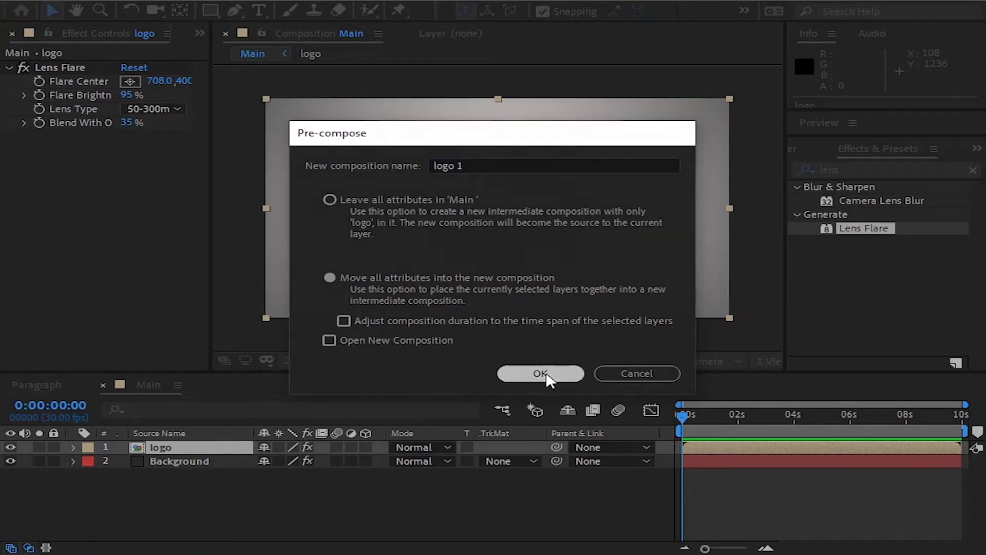
left_click(274, 483)
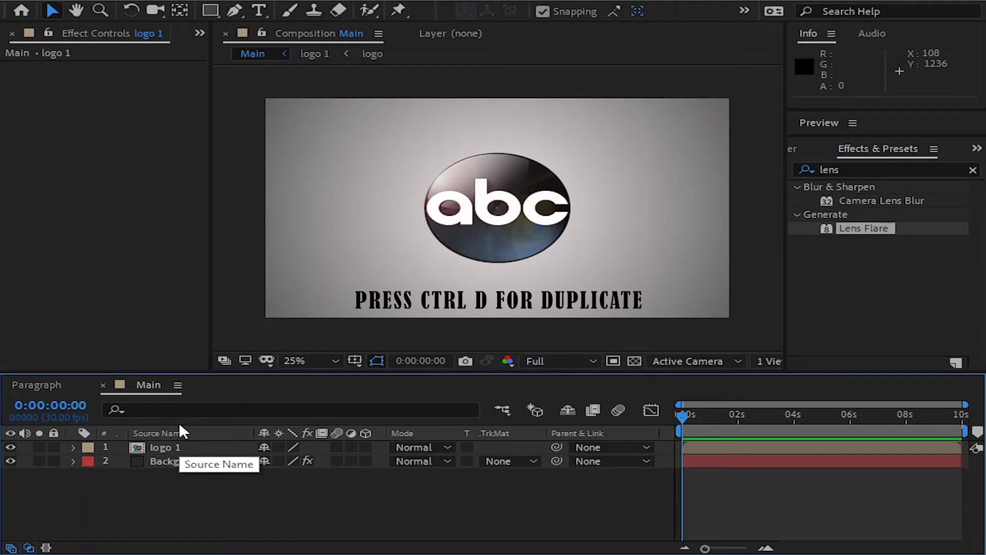
- Duplicate the logo 1 layer and hide the lower copy
left_click(176, 448)
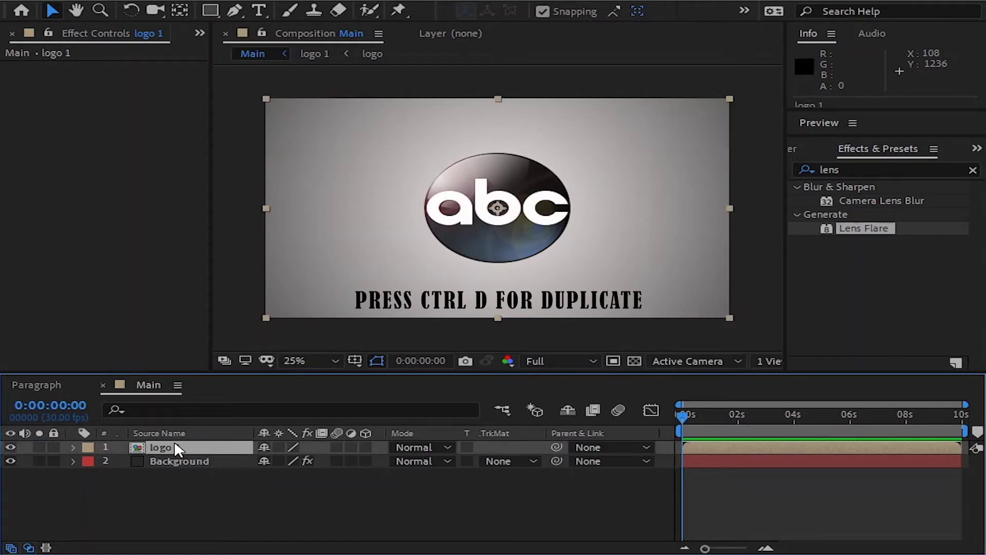
key("ctrl+d")
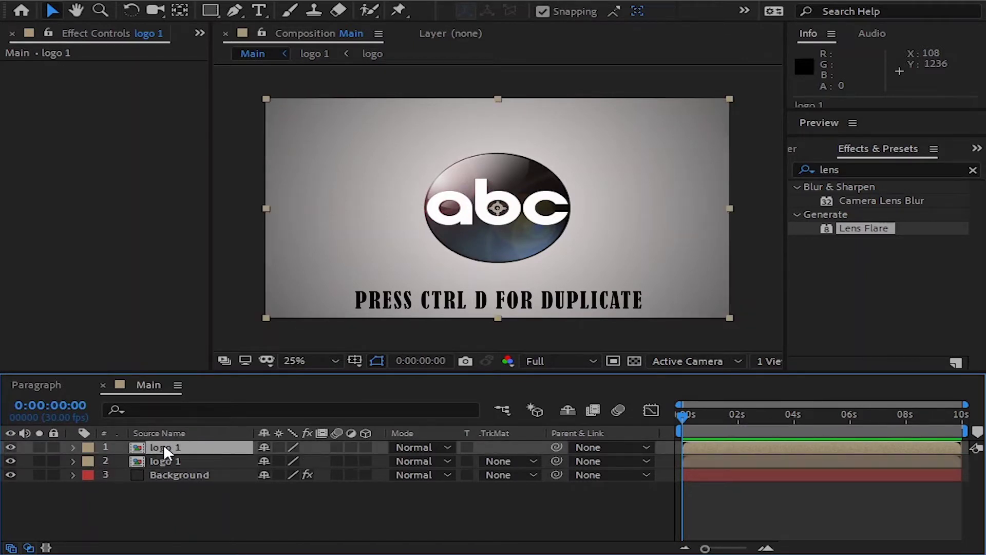
left_click(12, 461)
- Apply CC Ball Action to the top logo 1 copy
left_click(877, 168)
double_click(876, 167)
type("cc ")
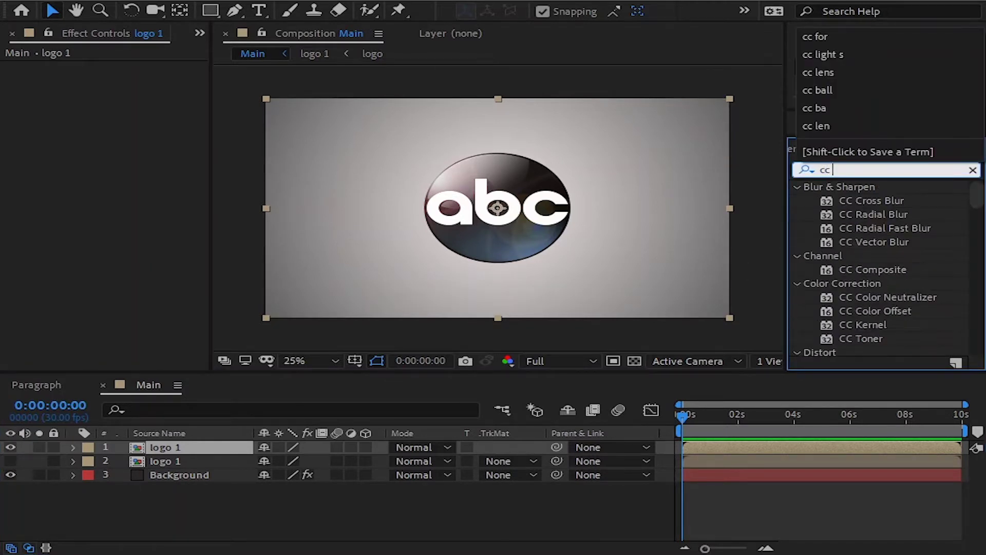
type("ba")
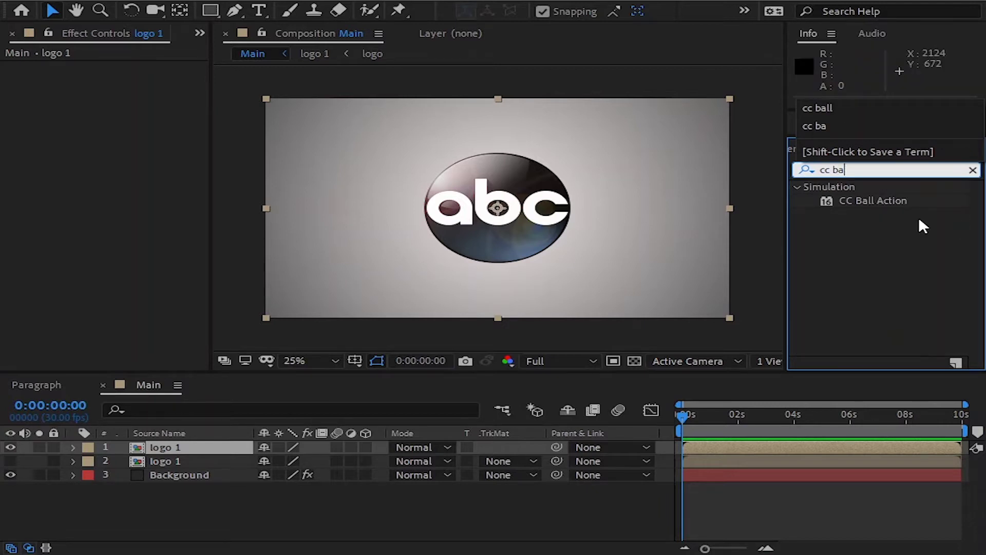
mouse_move(869, 201)
left_mouse_down()
mouse_move(617, 267)
mouse_move(518, 234)
left_mouse_up()
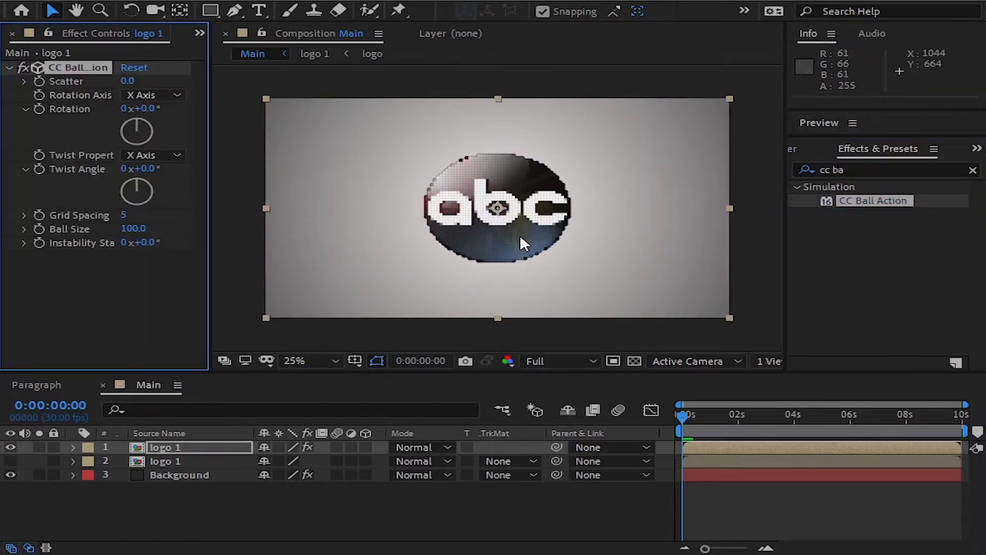
- At 2 seconds, keyframe Scatter and set the ball rotation axis to Z Axis
left_click(698, 417)
left_click_drag(705, 549, 732, 549)
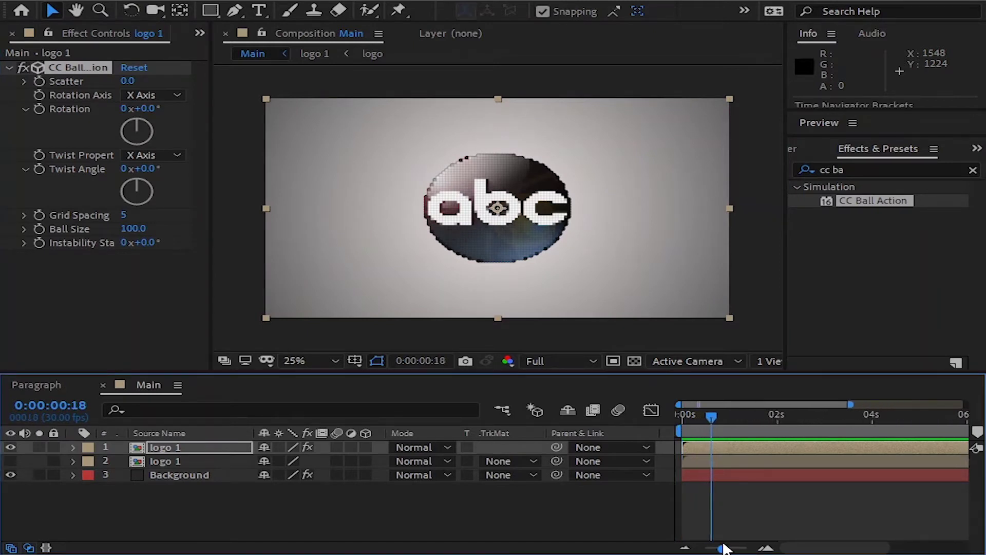
left_click_drag(724, 415, 819, 417)
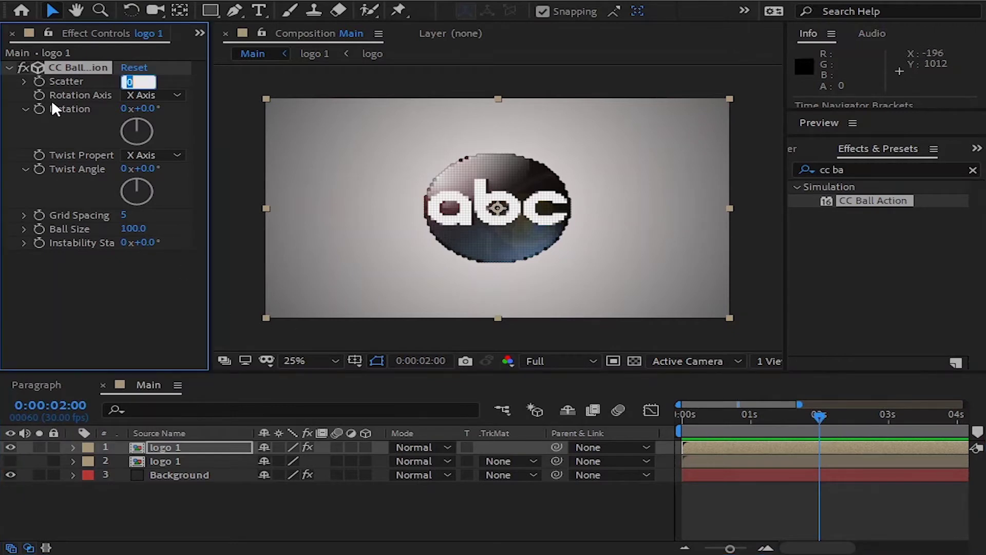
left_click(41, 84)
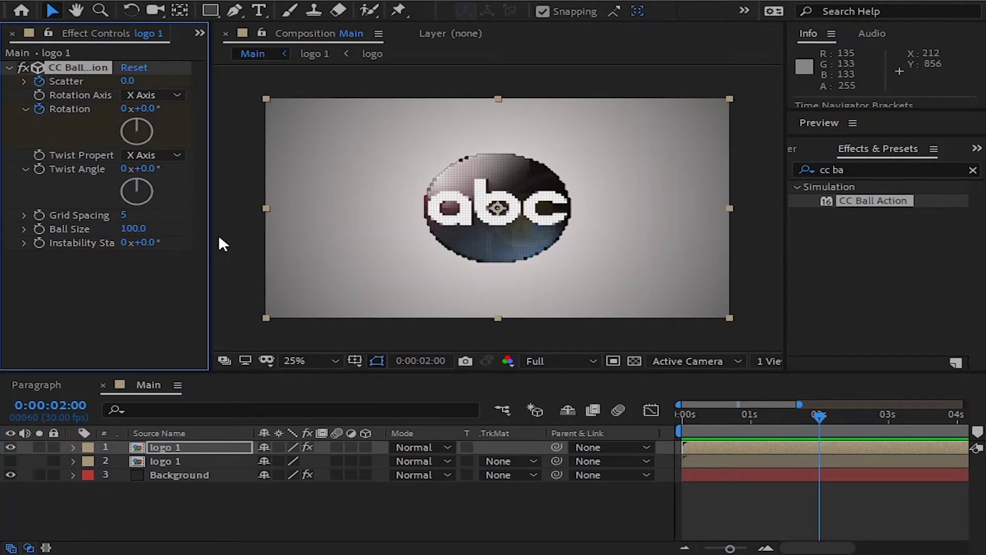
left_click(150, 95)
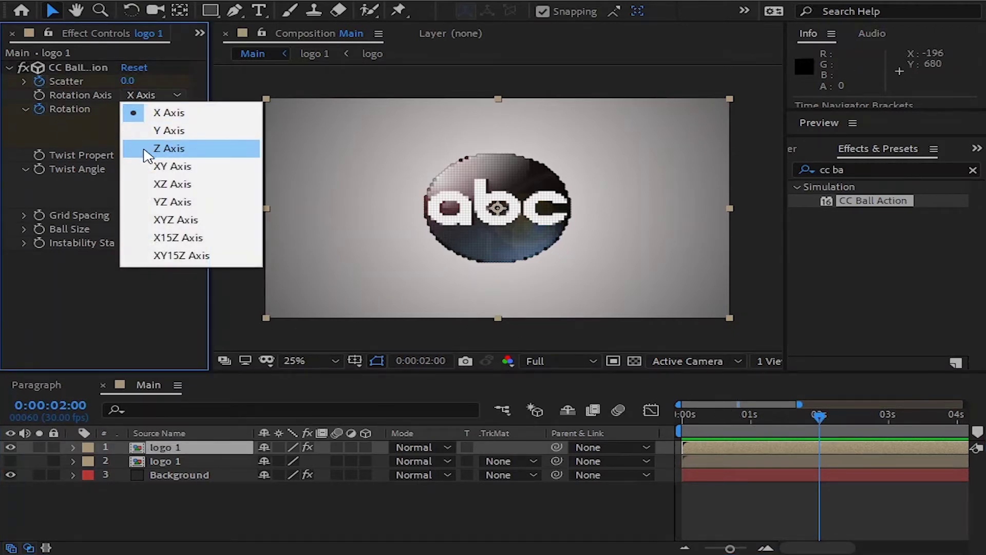
left_click(159, 149)
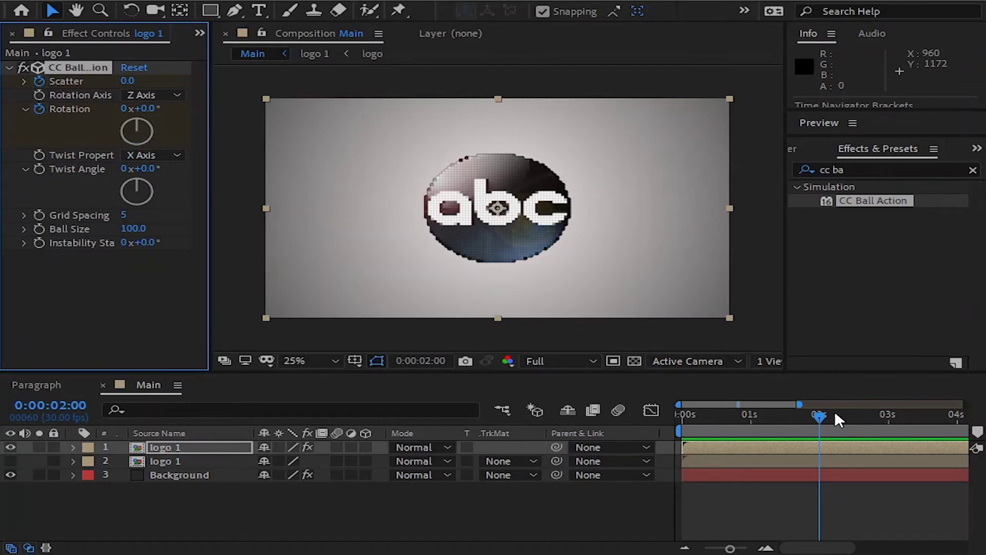
- At 0 seconds, set Scatter to 500 and Rotation to -2x, then preview
left_click_drag(821, 429, 678, 419)
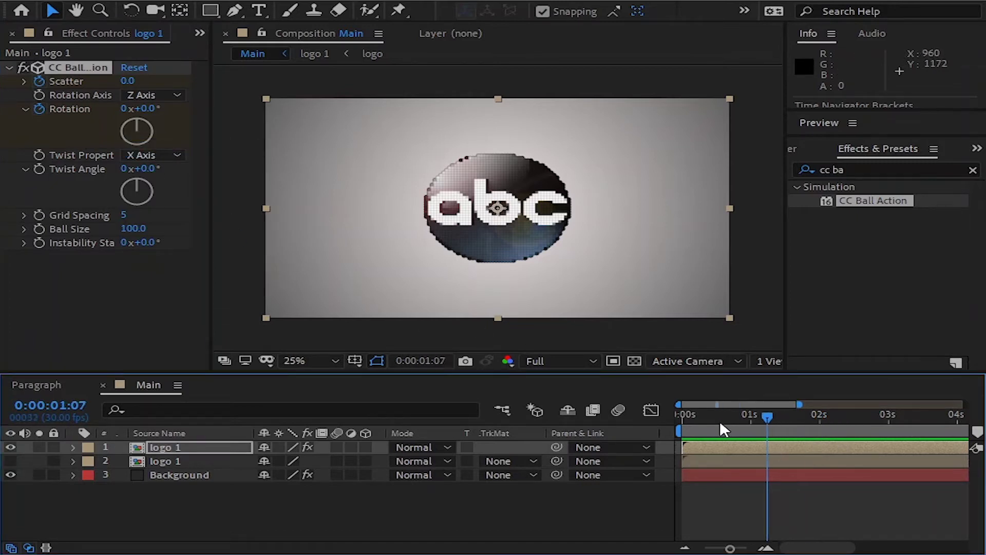
left_click(128, 81)
type("500")
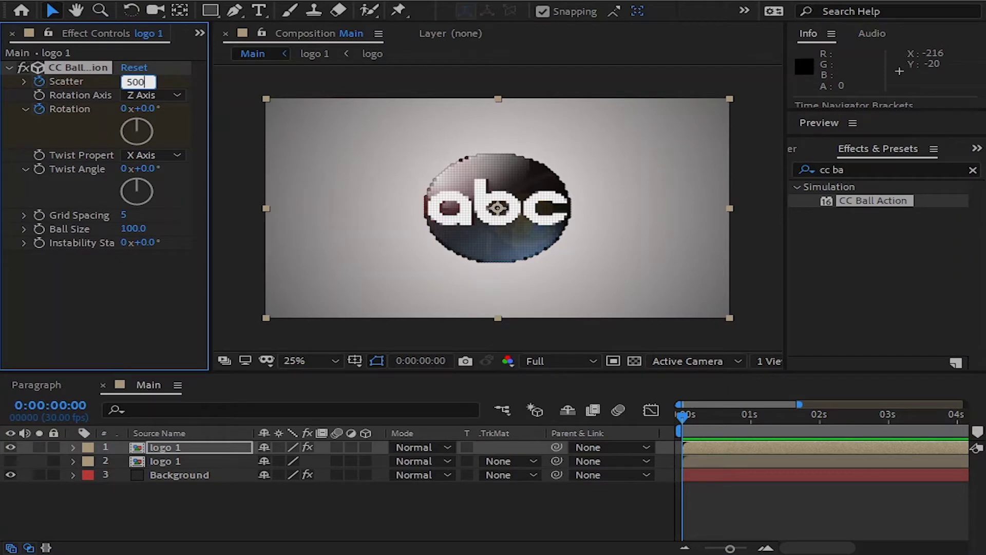
left_click(123, 110)
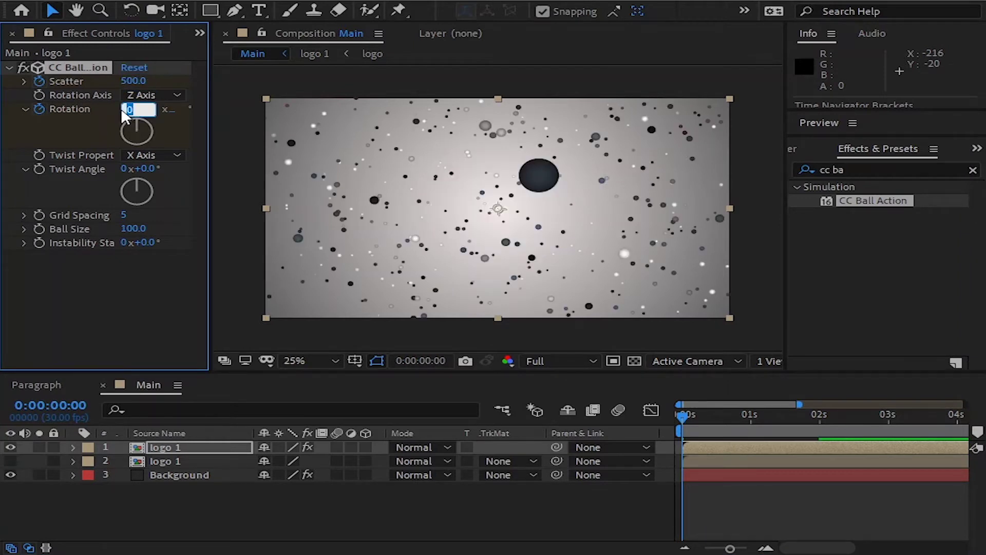
type("-2x")
key("Return")
key("space")
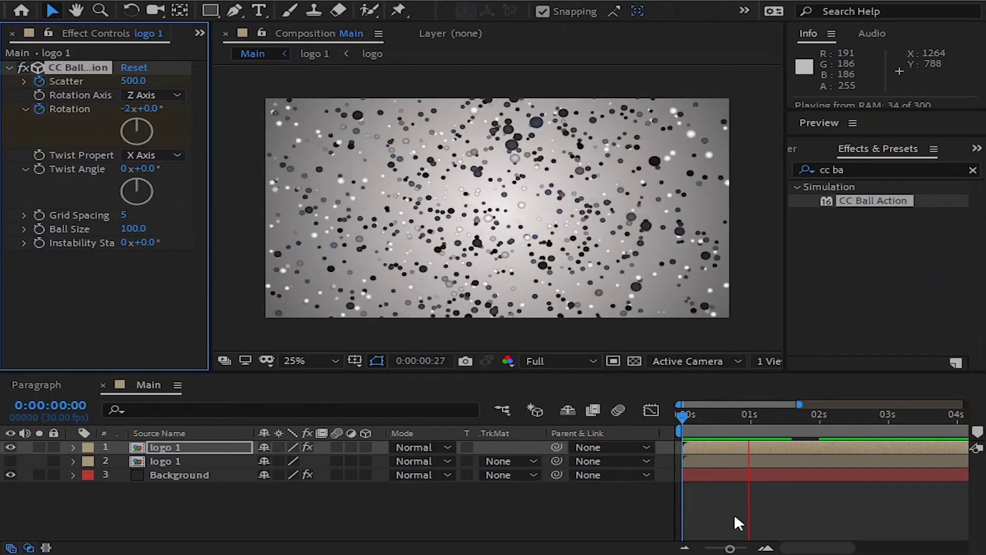
- Reveal the Scatter and Rotation keyframes on the top logo 1 layer and step between them
key("space")
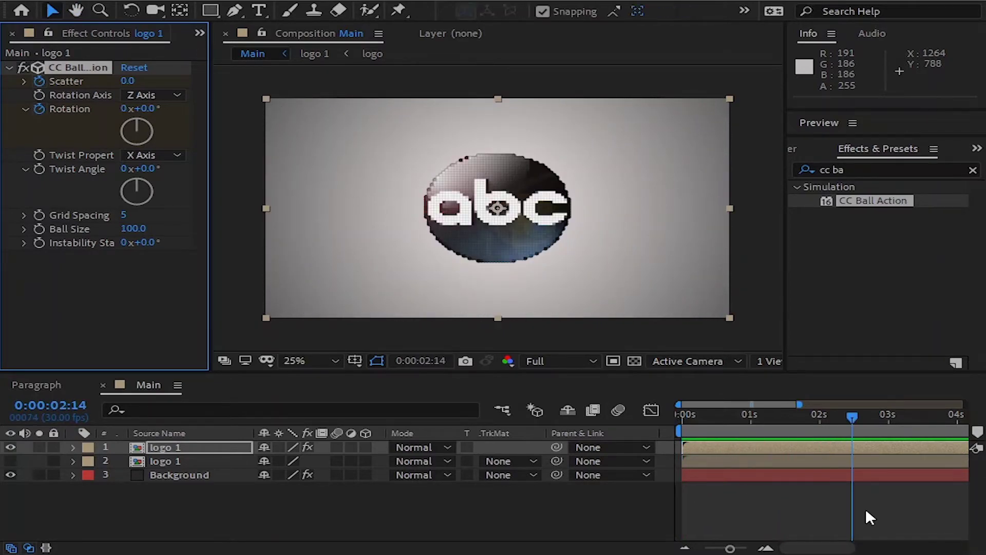
left_click(2, 457)
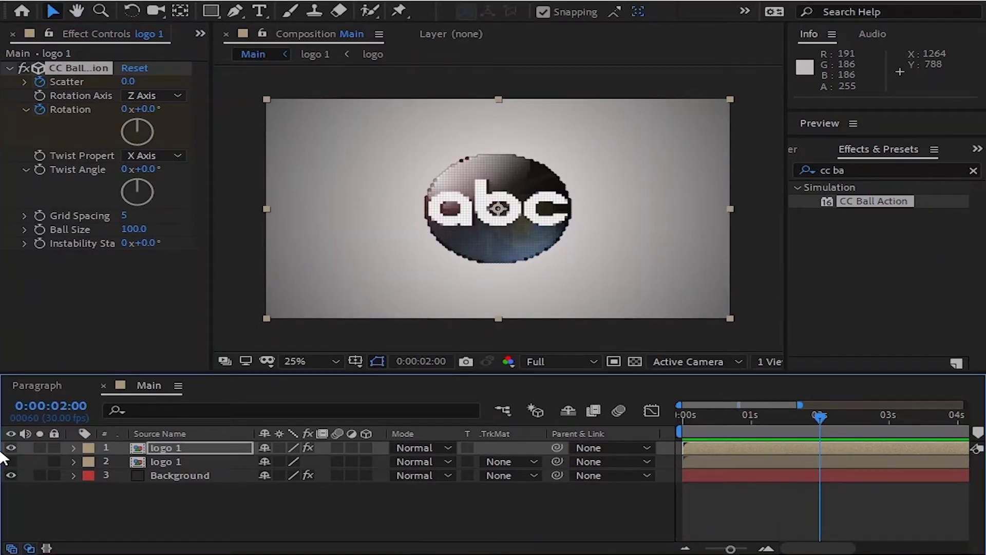
left_click(73, 447)
left_click(165, 447)
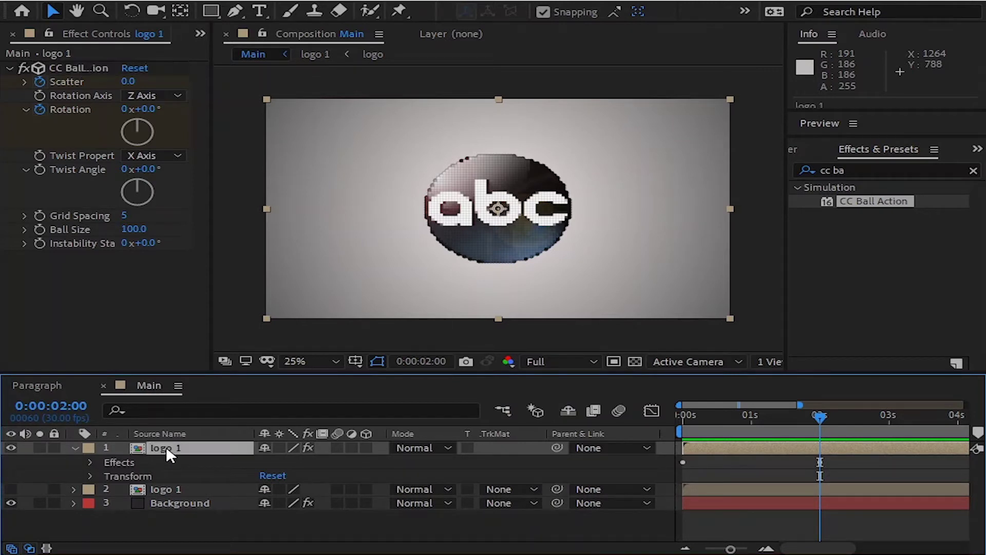
key("u")
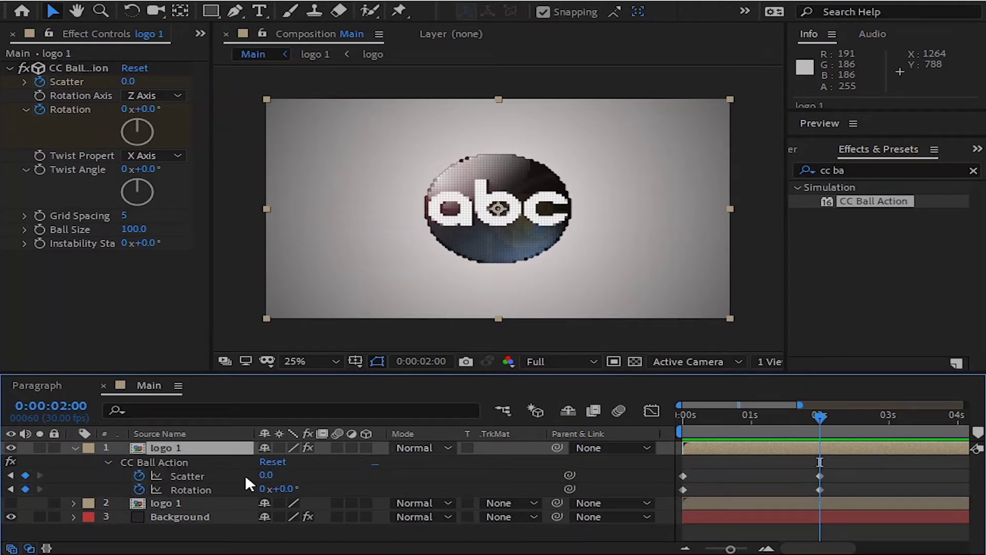
left_click(12, 476)
left_click(39, 476)
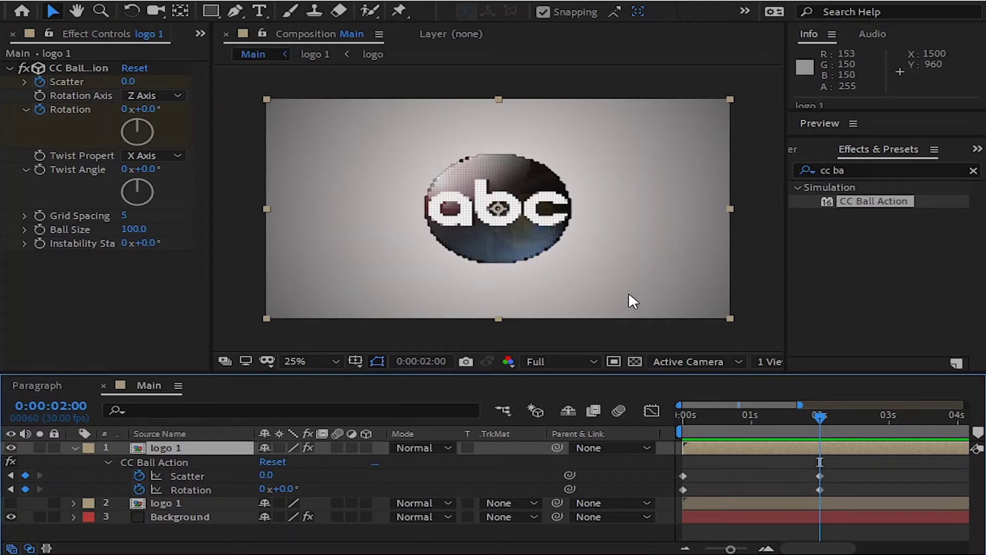
- At 0 seconds, keyframe Grid Spacing at 0
left_click_drag(822, 416, 619, 433)
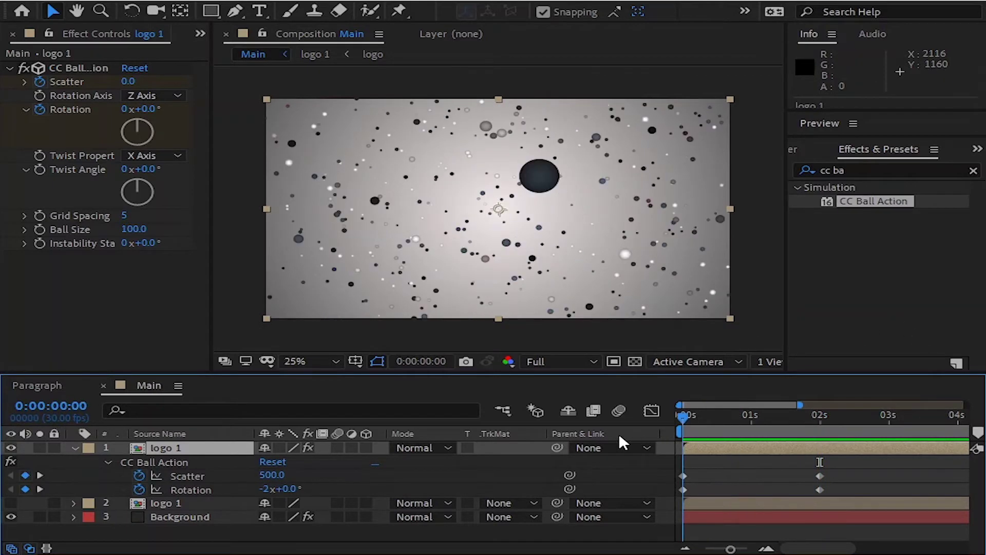
left_click(38, 214)
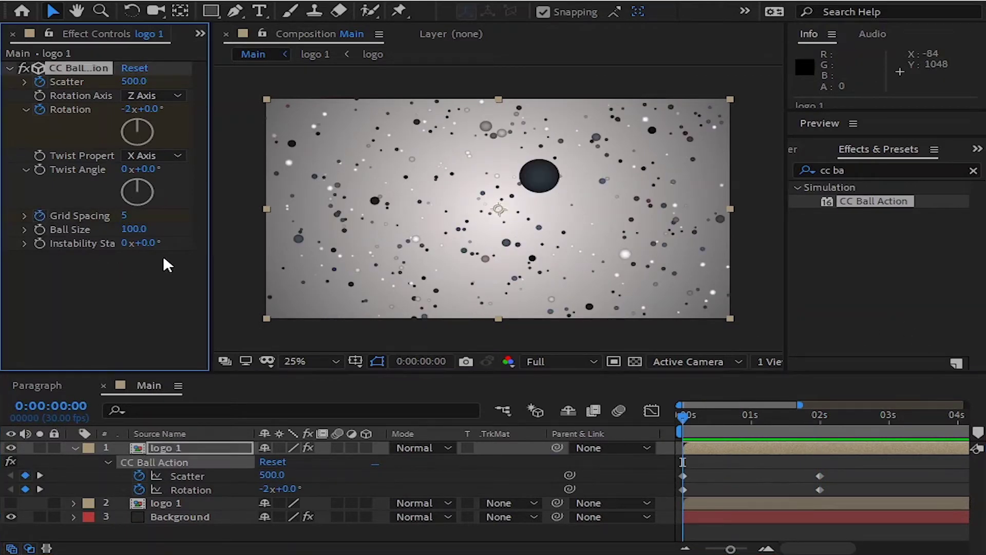
left_click(124, 215)
type("0")
- At the 2-second keyframe, set Grid Spacing to 1
left_click(40, 475)
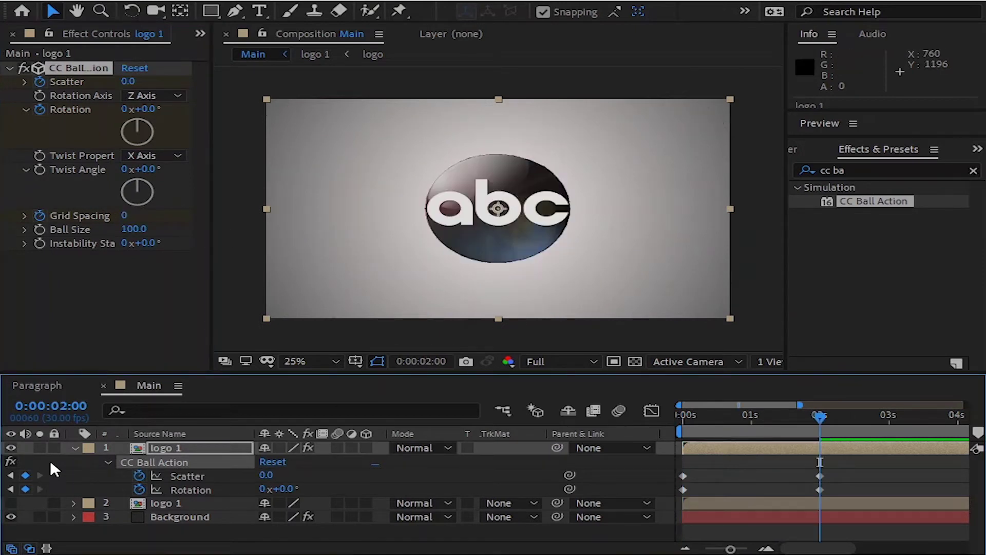
left_click(129, 216)
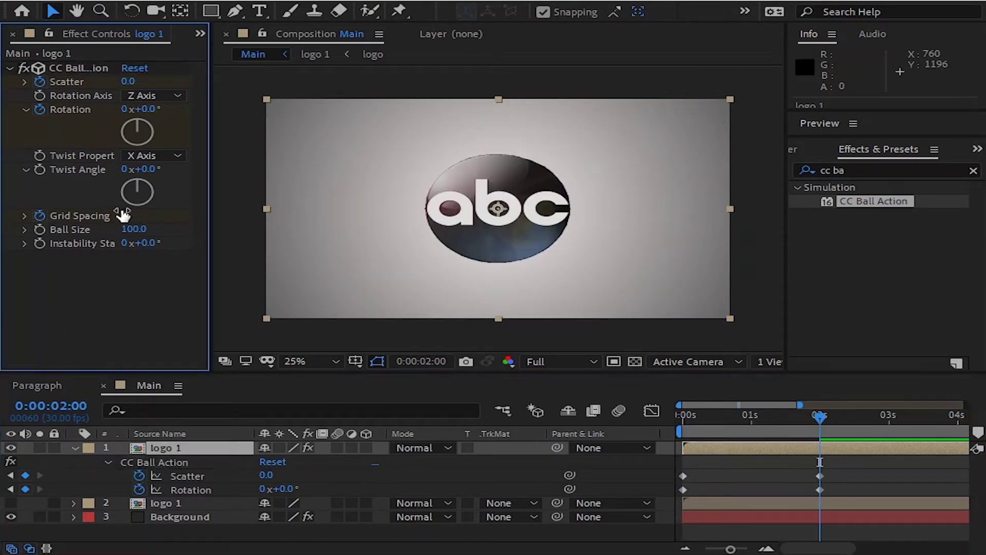
left_click(124, 213)
type("1")
key("Return")
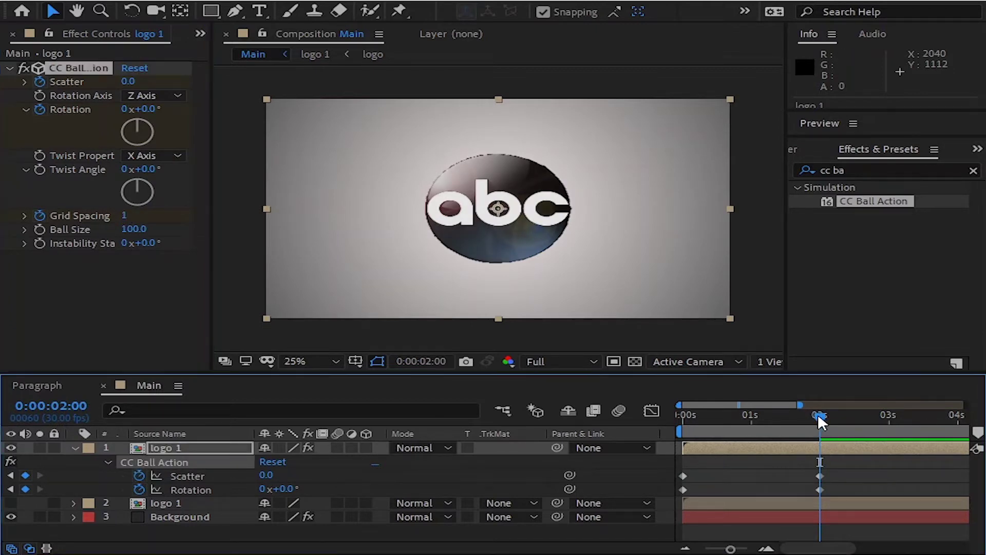
- Set Ball Size to 220 at 0 seconds and preview the animation
left_click_drag(820, 419, 751, 416)
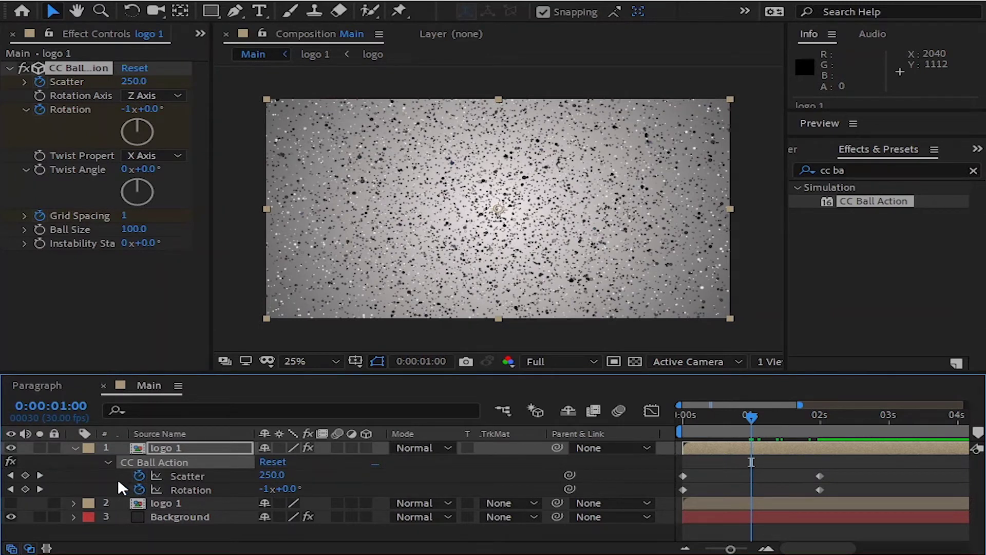
left_click(40, 229)
left_click_drag(752, 417, 683, 416)
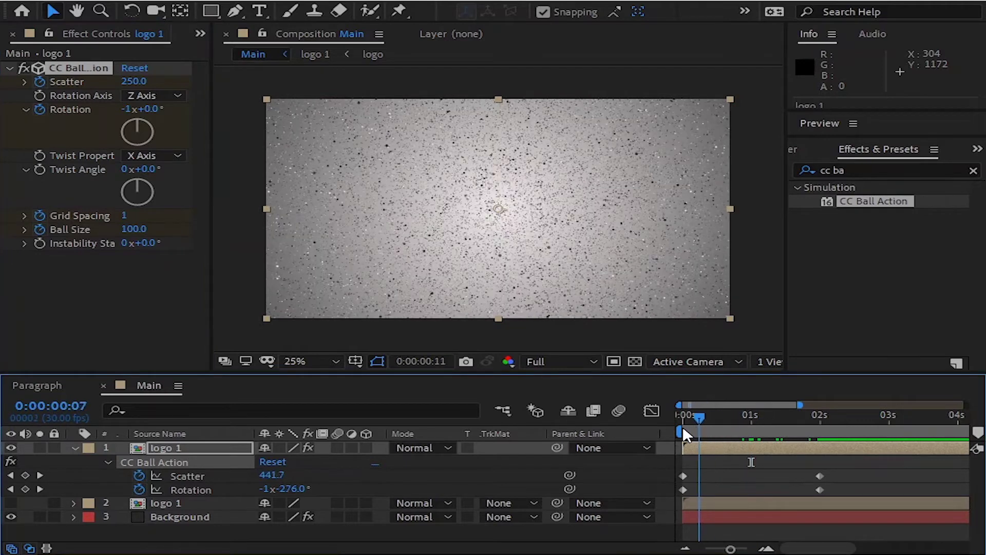
left_click(134, 229)
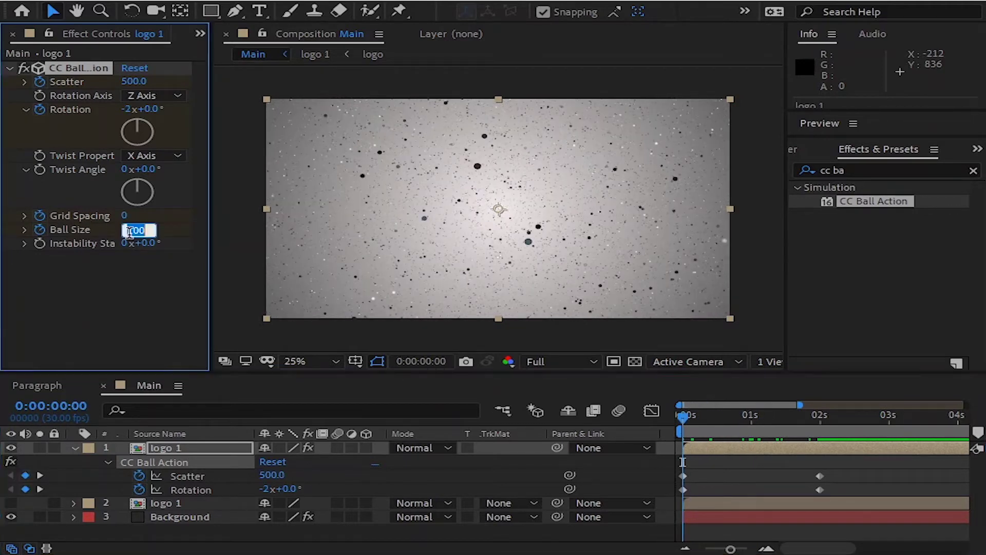
type("220")
key("Return")
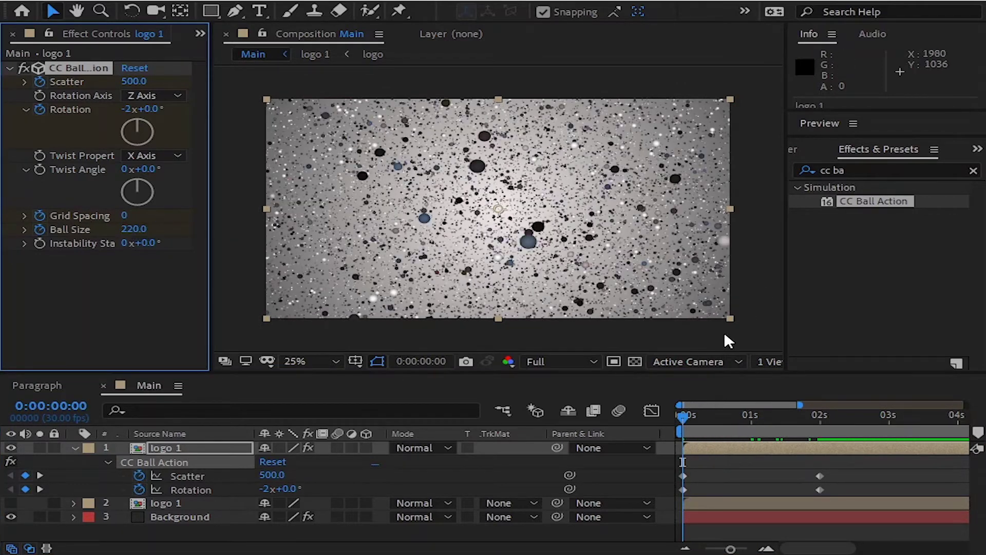
key("space")
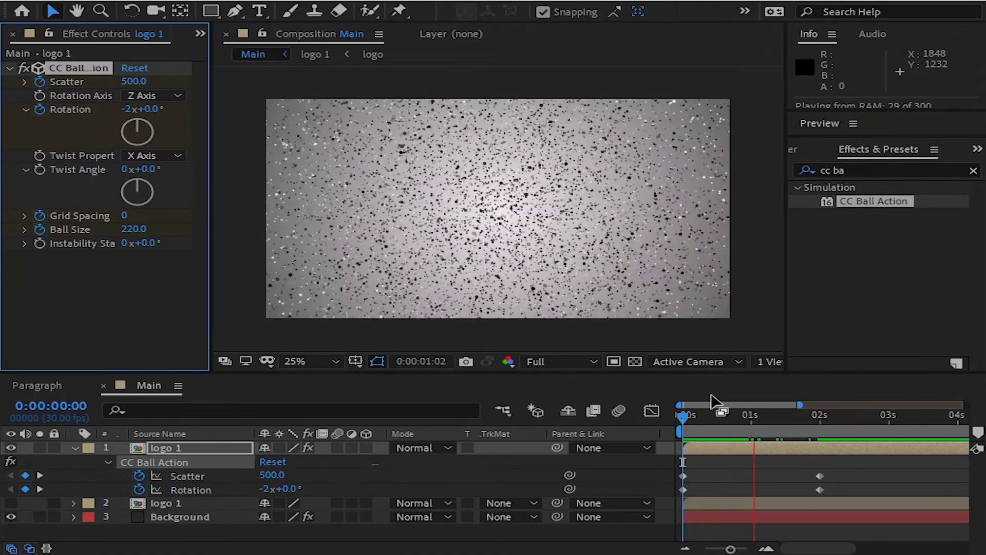
key("space")
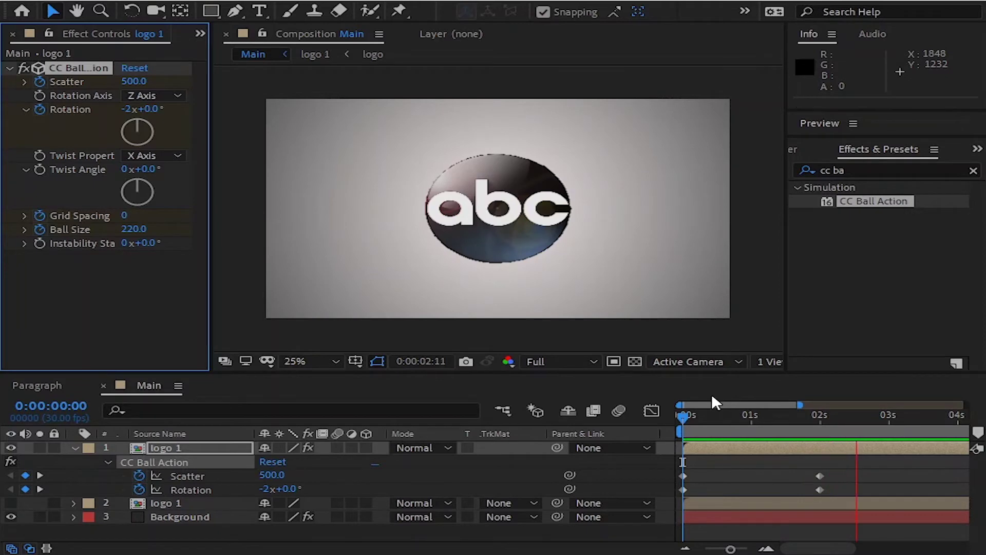
- Trim the top logo 1 layer to end at 0:00:02:01, then select the second copy
mouse_move(856, 414)
left_mouse_down()
mouse_move(804, 418)
mouse_move(822, 418)
left_mouse_up()
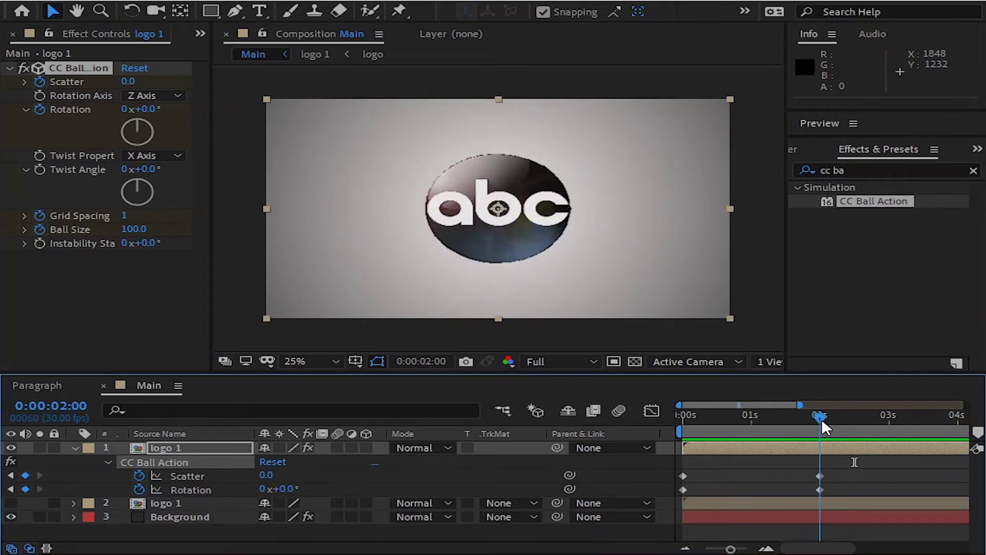
left_click(804, 448)
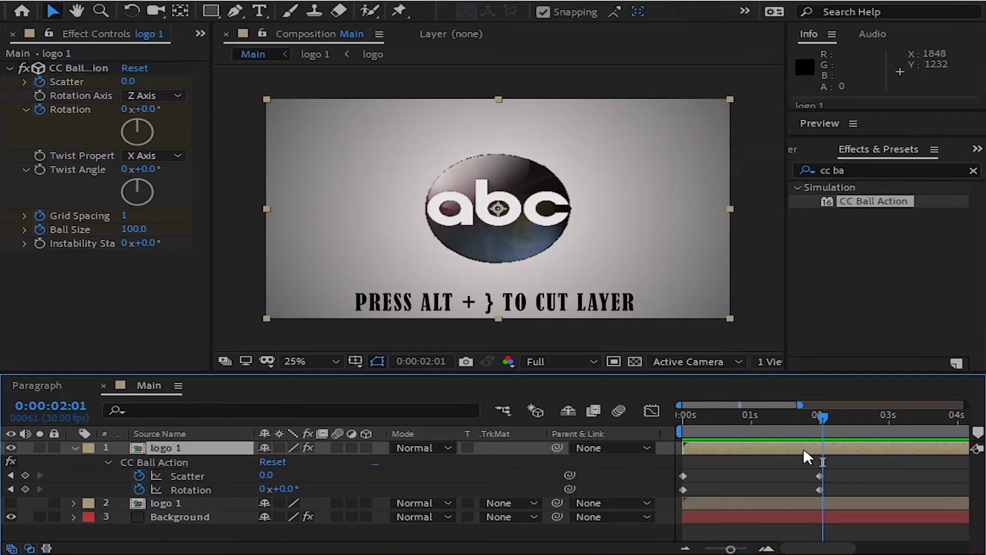
key("alt+bracketright")
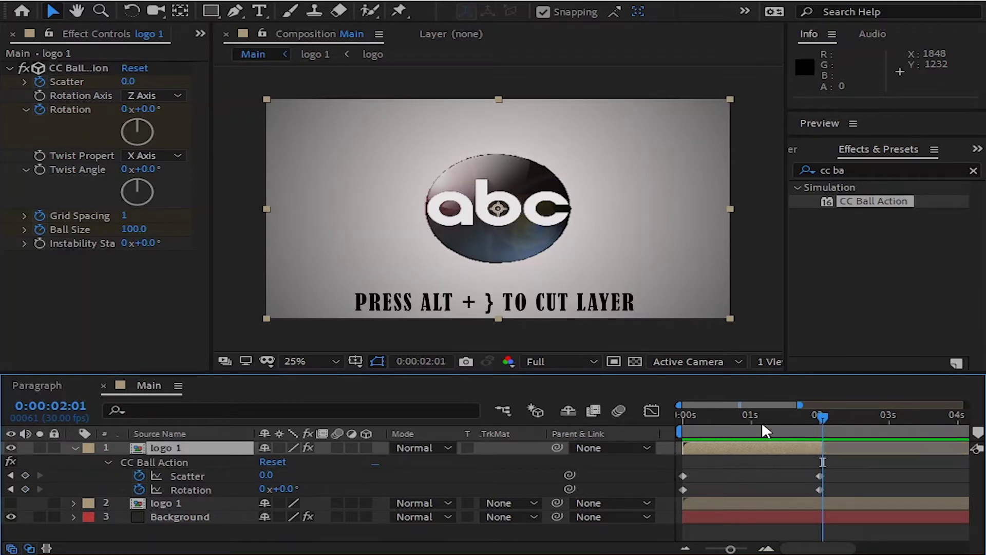
left_click(762, 505)
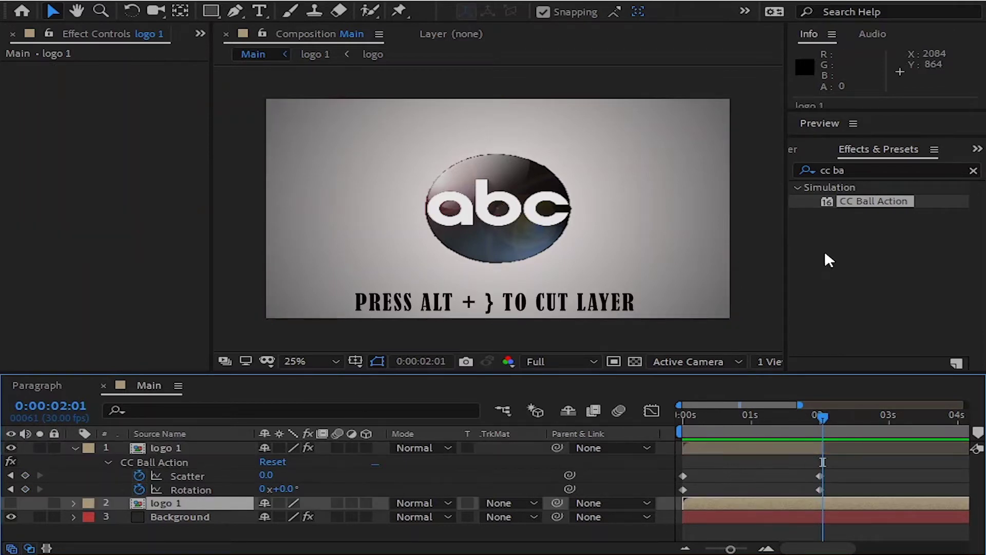
- Search for 'lens' and apply CC Lens to the lower logo 1 layer
left_click(884, 172)
key("BackSpace")
key("BackSpace")
type("lens")
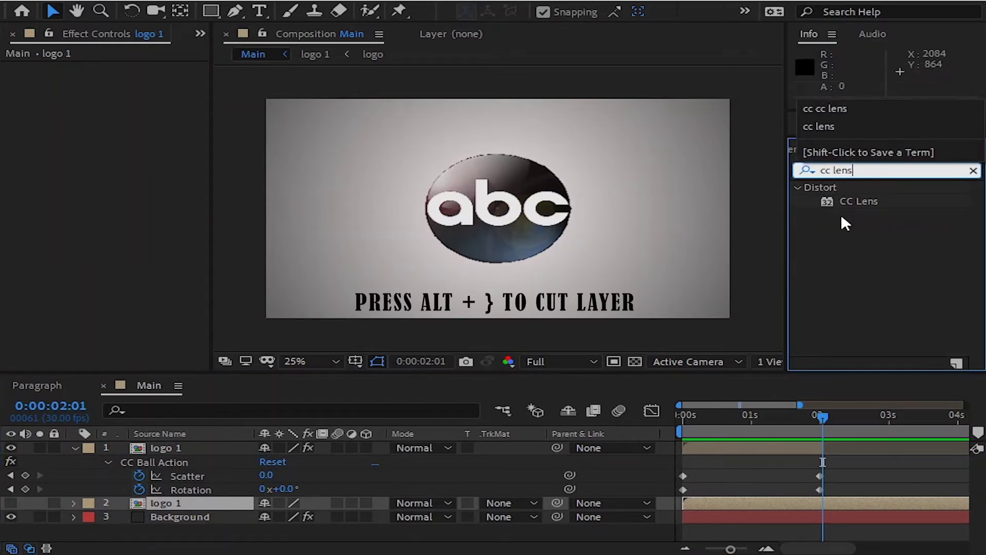
left_click_drag(853, 201, 760, 506)
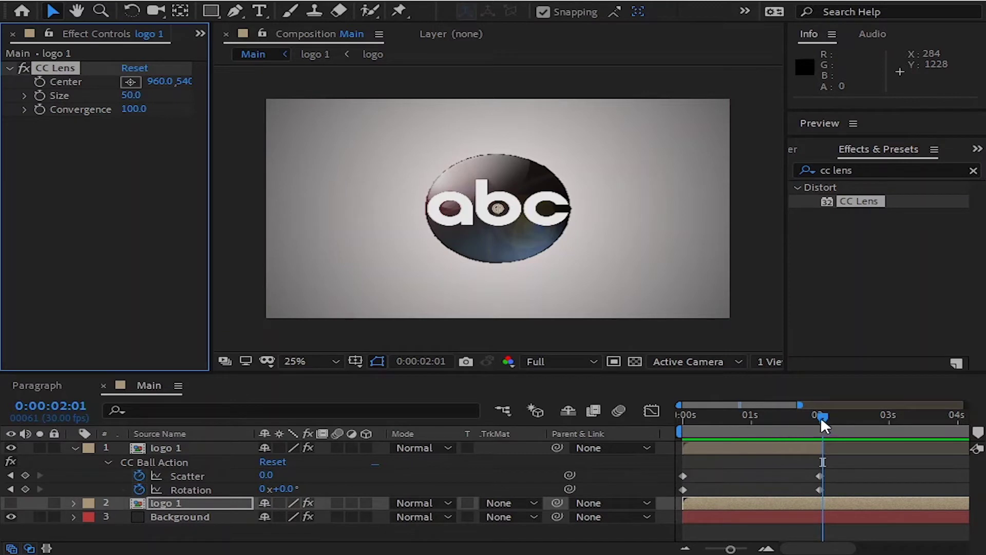
- Keyframe the CC Lens Size from 0 at 2 seconds to 400 at 3 seconds
left_click_drag(825, 413, 822, 415)
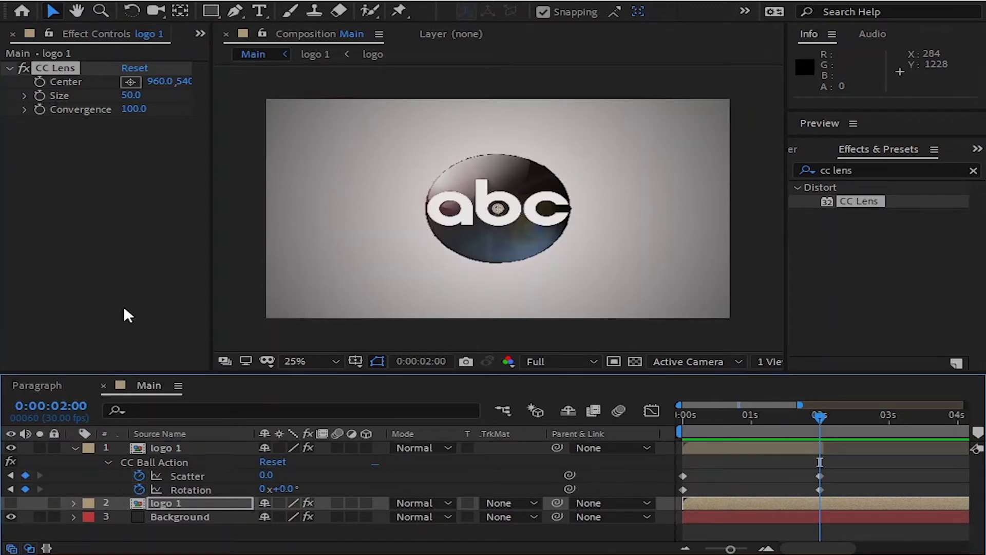
left_click(132, 95)
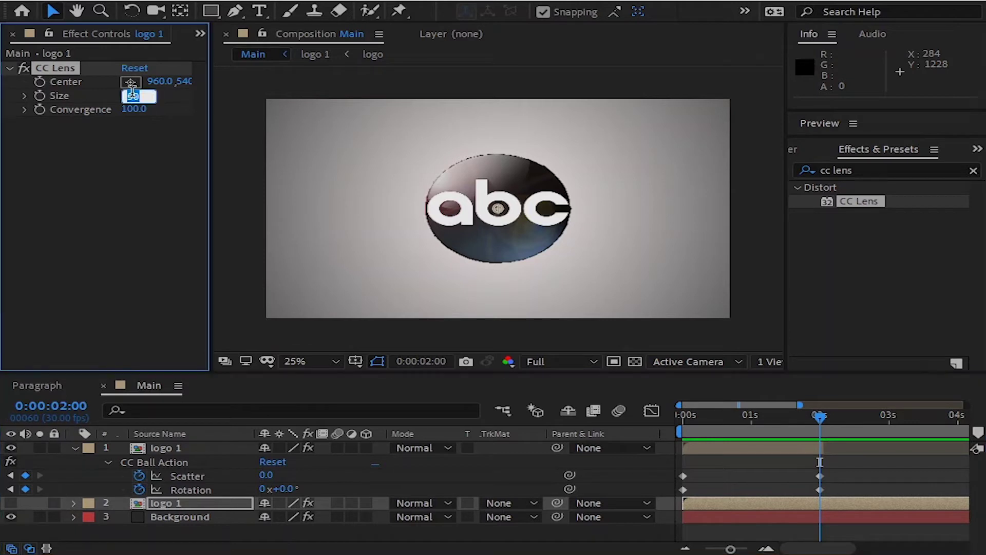
type("0")
key("Return")
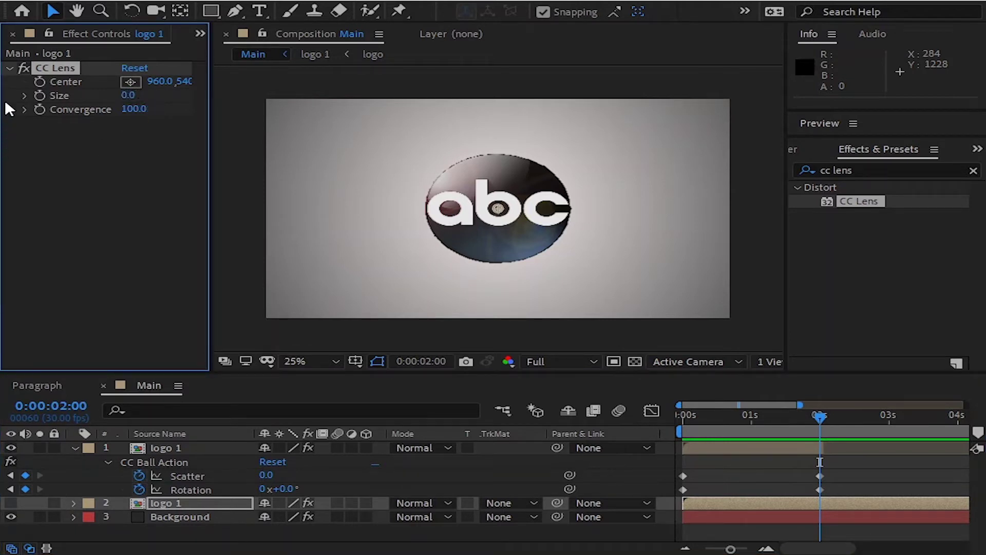
left_click(39, 95)
mouse_move(820, 422)
left_mouse_down()
mouse_move(892, 433)
mouse_move(888, 419)
left_mouse_up()
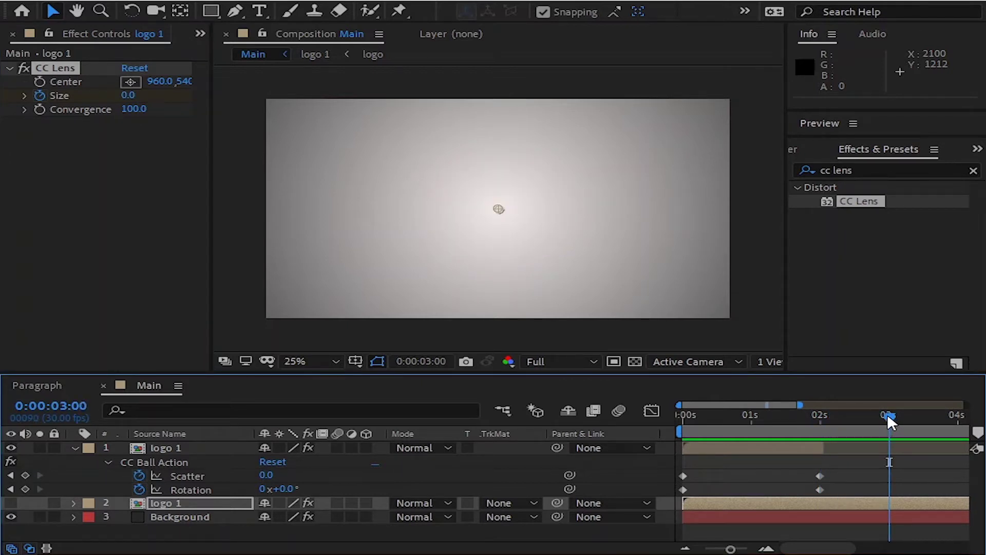
left_click(127, 95)
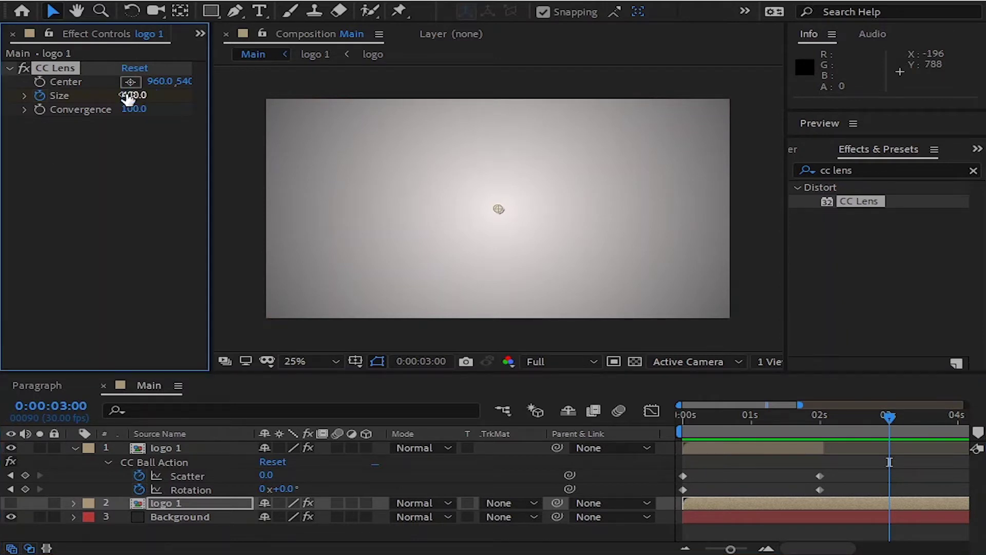
key("Return")
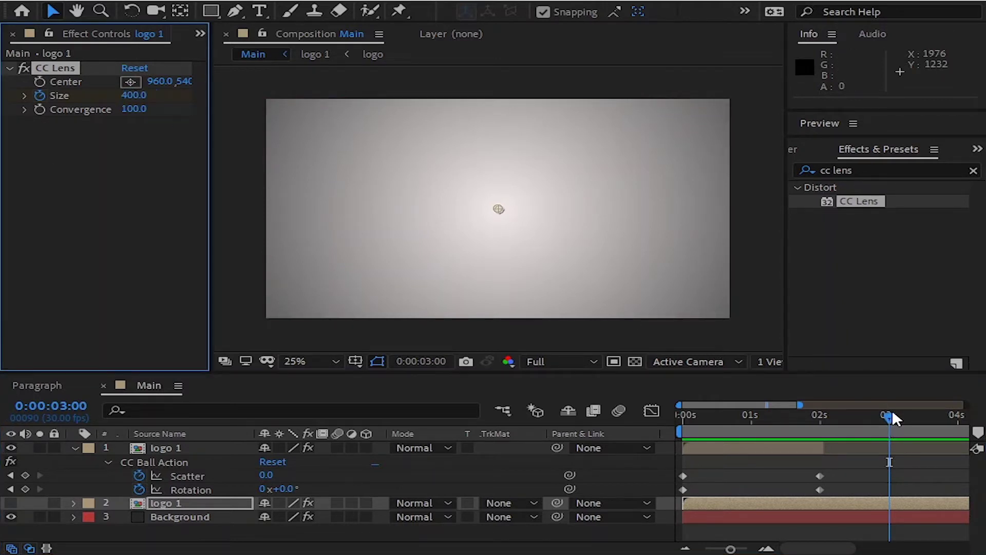
- Preview the lens reveal, then select the particle scatter logo layer
left_click(890, 431)
key("space")
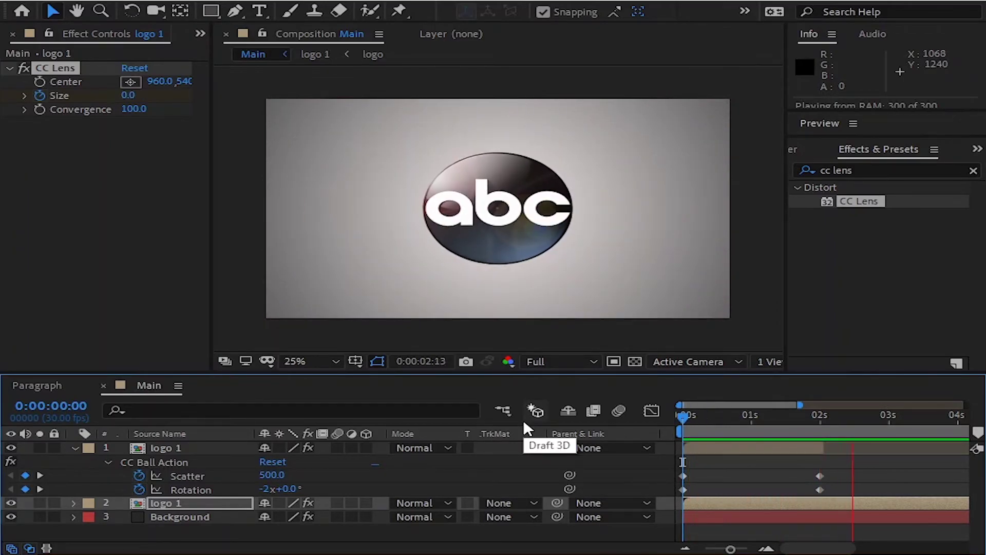
key("space")
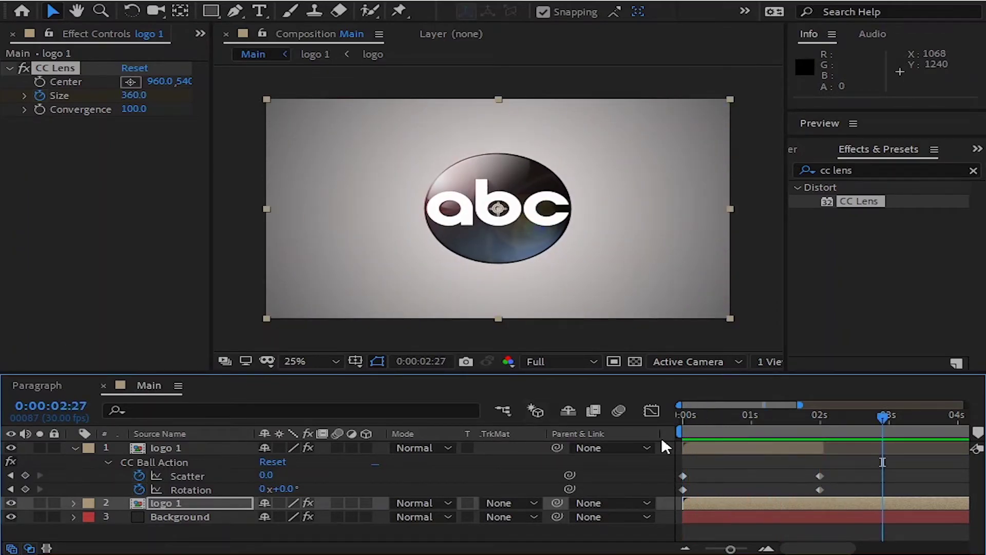
left_click(141, 452)
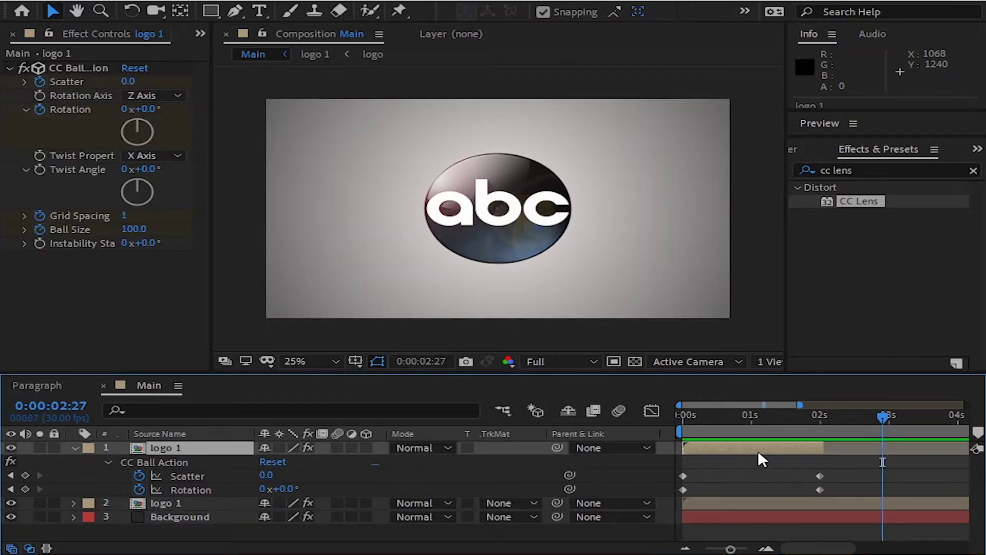
- Apply Easy Ease to all the CC Ball Action keyframes
key("u")
key("e")
mouse_move(848, 483)
left_mouse_down()
mouse_move(795, 549)
mouse_move(685, 514)
left_mouse_up()
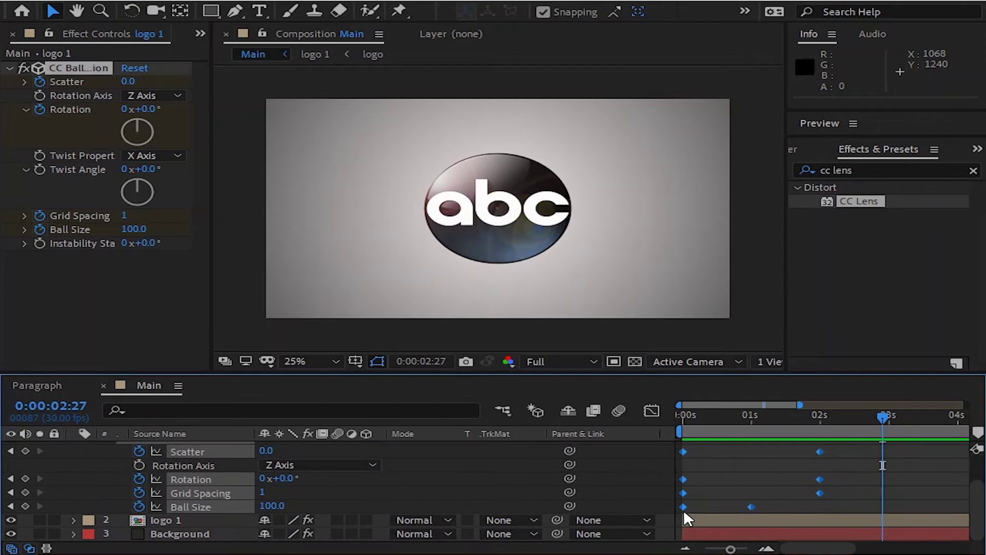
right_click(750, 506)
mouse_move(794, 498)
left_click(565, 391)
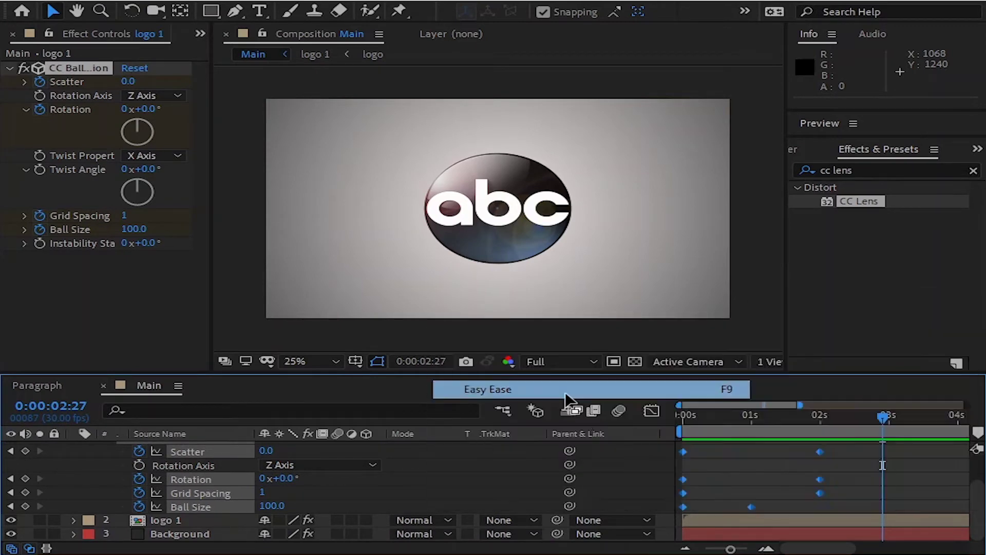
- Easy Ease the CC Lens Size keyframes, move the second to 1:24, and preview
left_click(154, 520)
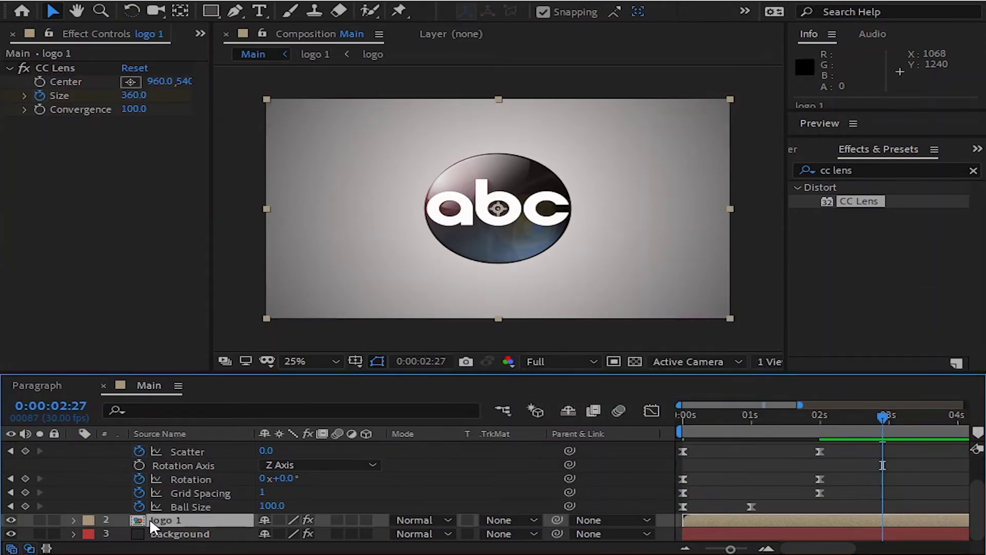
key("u")
left_click_drag(930, 522, 822, 543)
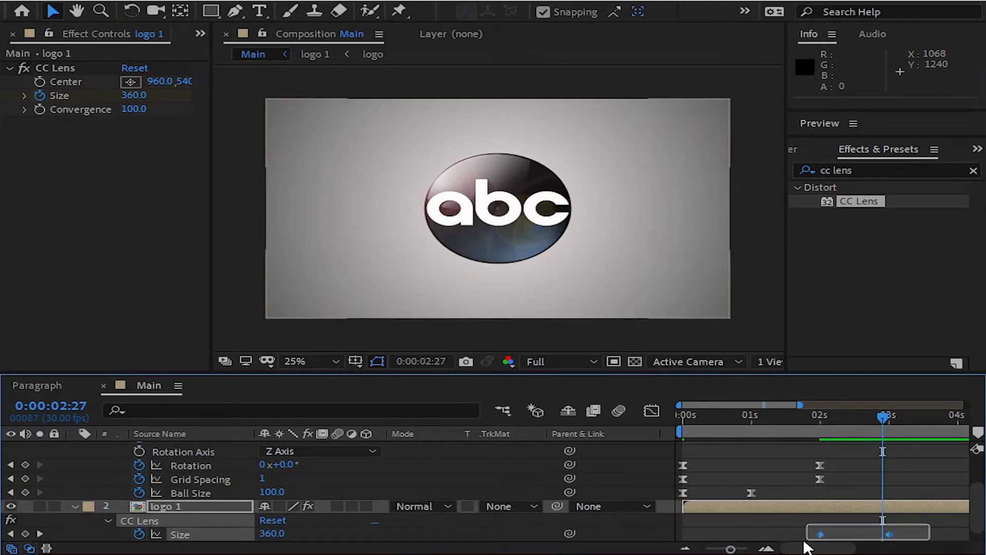
right_click(822, 543)
mouse_move(843, 524)
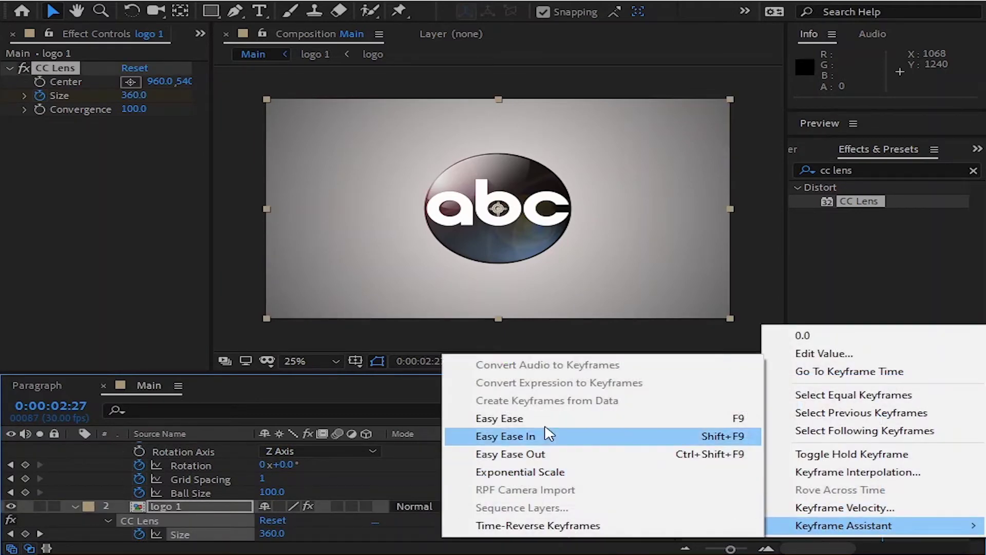
left_click(529, 418)
left_click_drag(820, 534, 805, 536)
key("space")
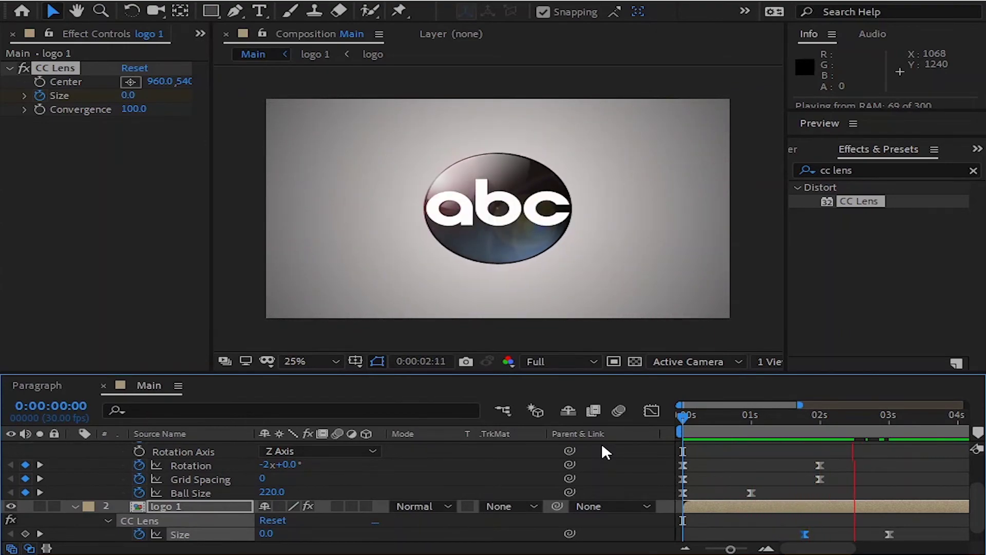
- Apply CC Force Motion Blur to the top logo 1 layer with 100 motion blur samples
key("space")
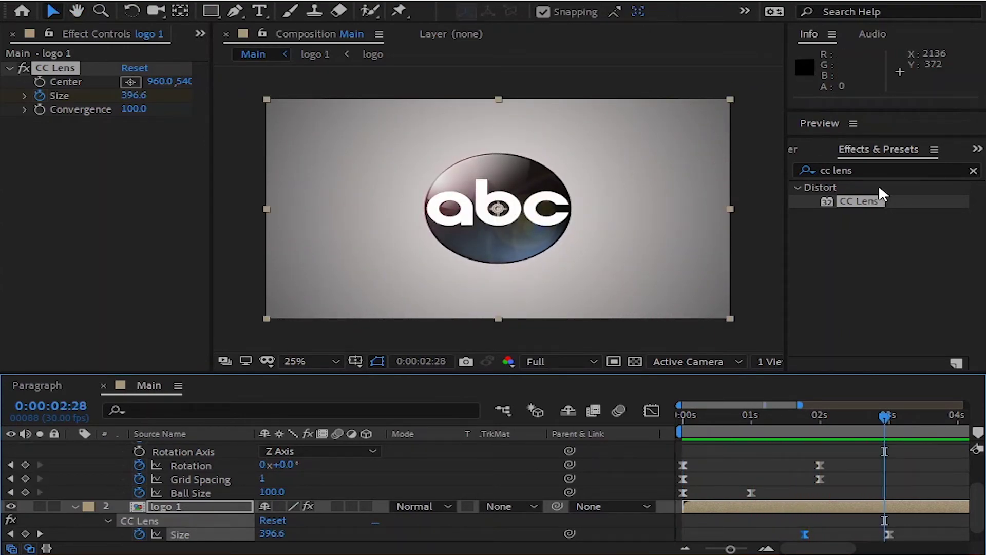
left_click(876, 169)
triple_click(877, 169)
type("cc")
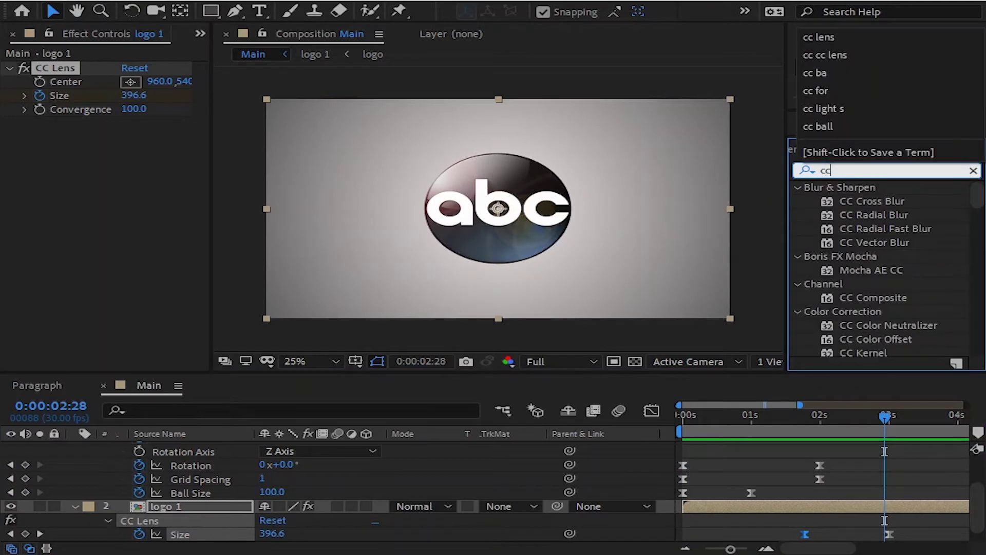
type(" for")
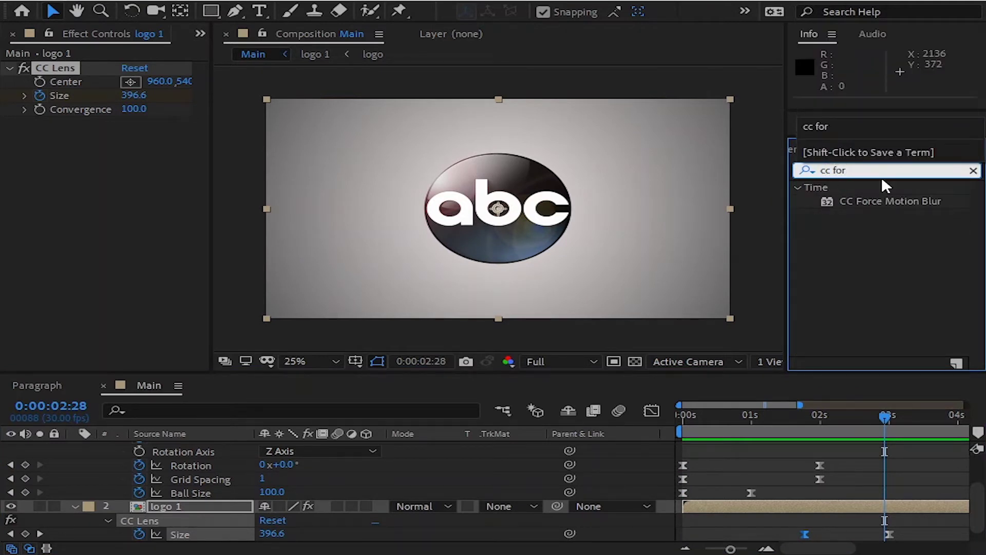
left_click_drag(868, 201, 868, 192)
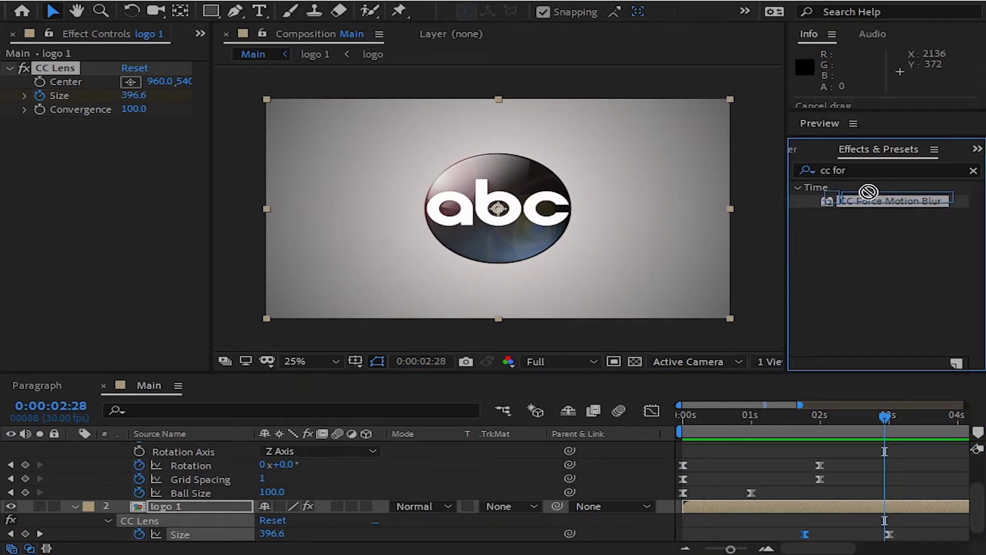
scroll(880, 466, "up", 3)
left_click(760, 448)
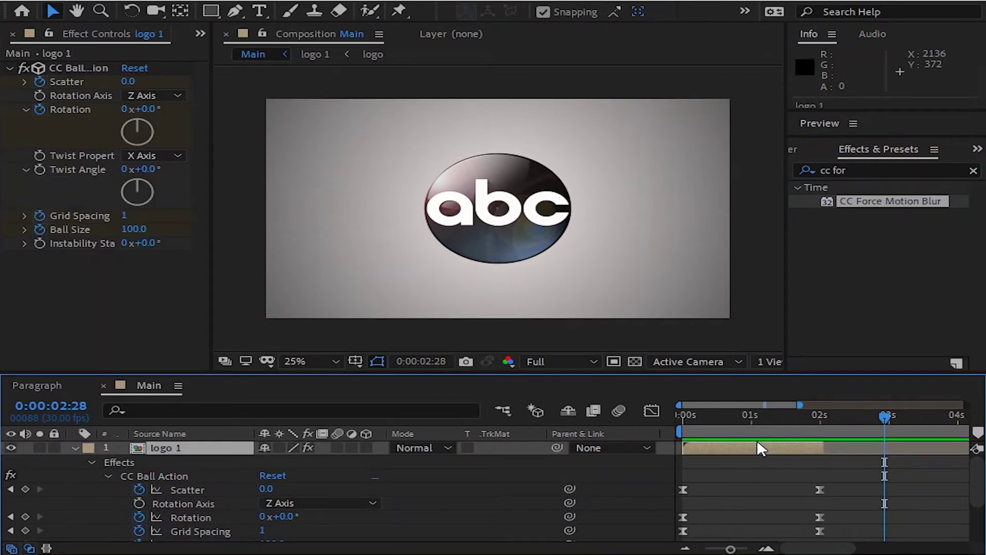
left_click_drag(855, 209, 745, 443)
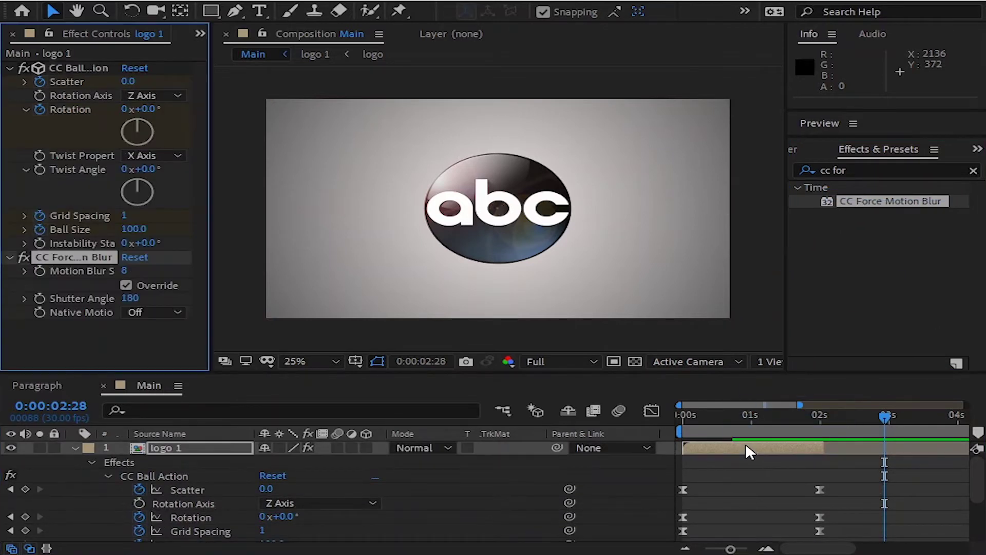
left_click(126, 270)
type("100")
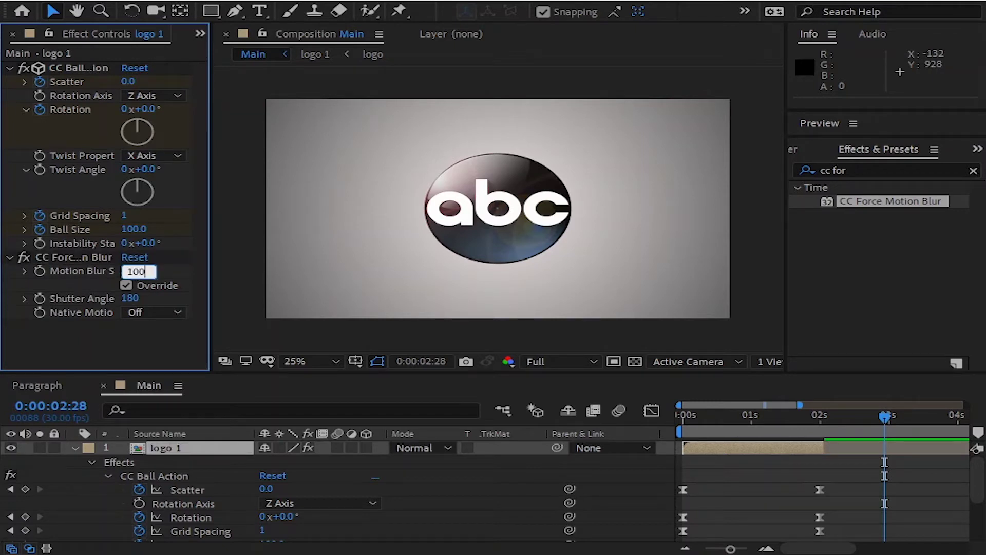
key("Return")
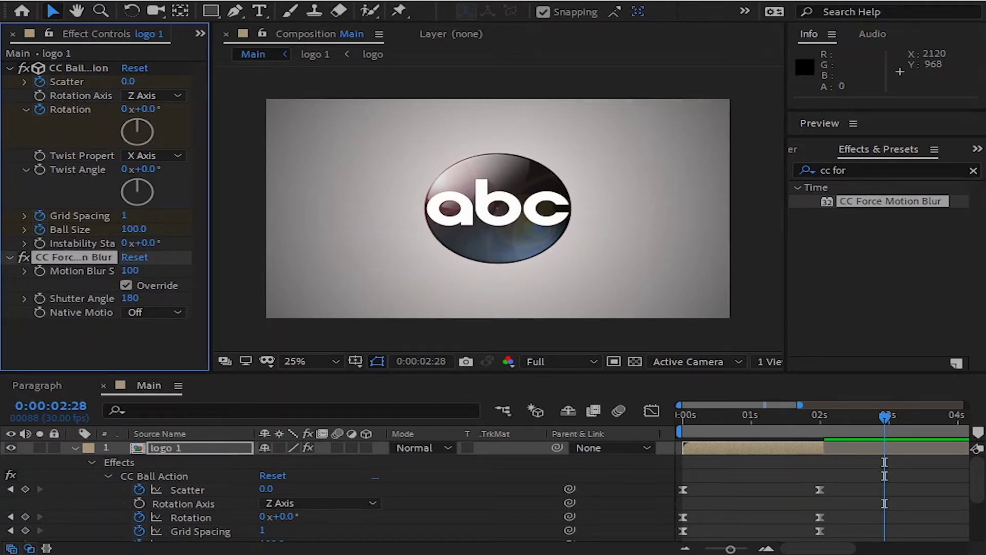
- Apply CC Force Motion Blur to the lower logo 1 layer with 100 samples, returning to 0:15
scroll(834, 480, "down", 3)
left_click(805, 487)
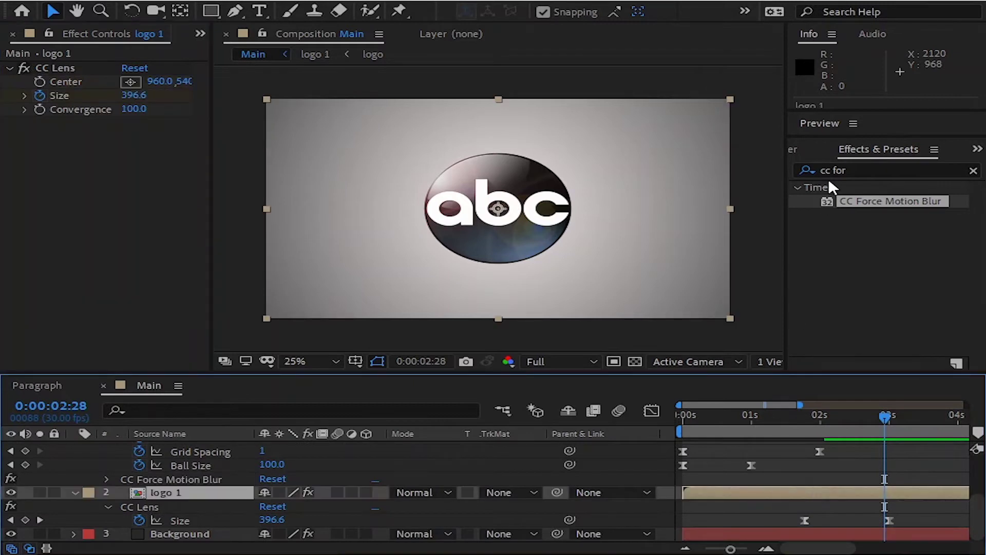
left_click_drag(862, 201, 759, 494)
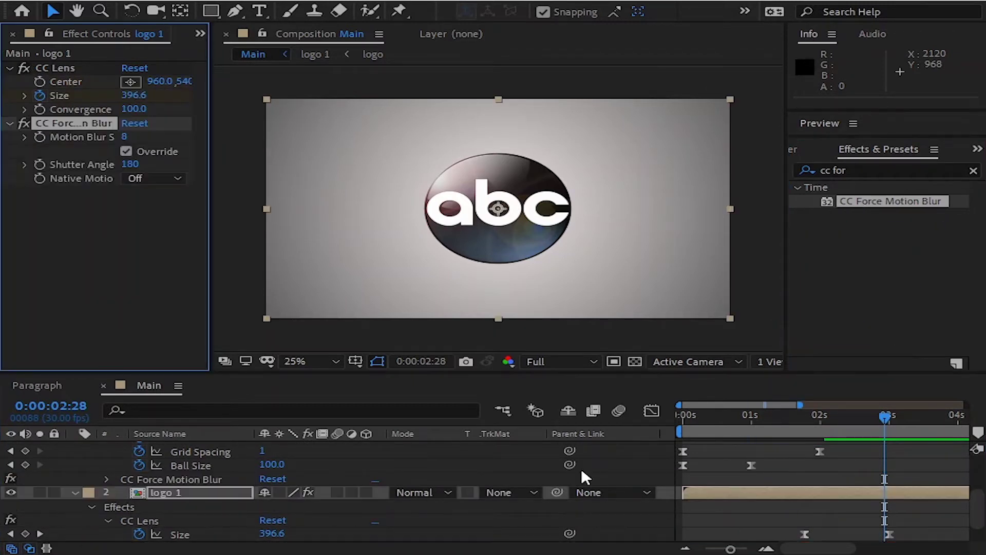
left_click(130, 136)
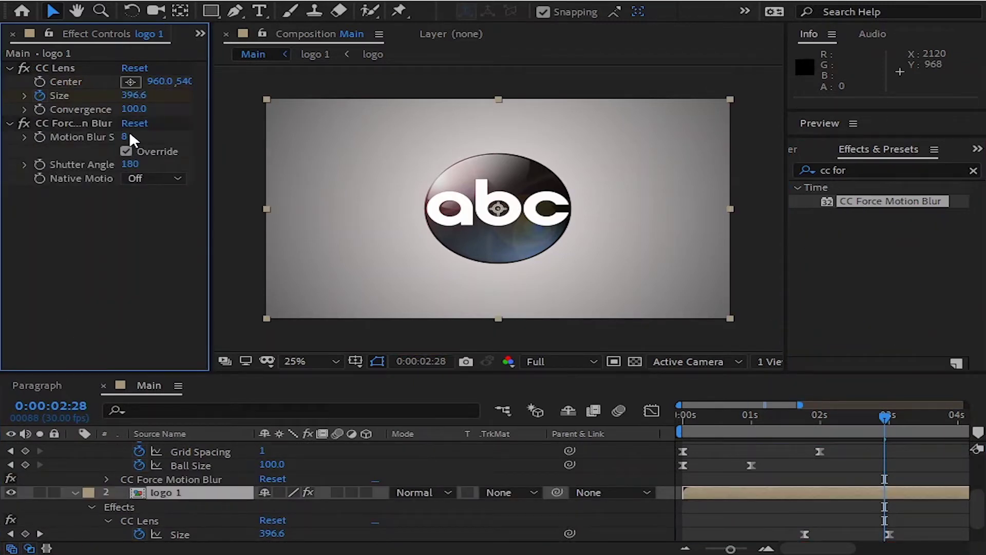
left_click(127, 136)
type("100")
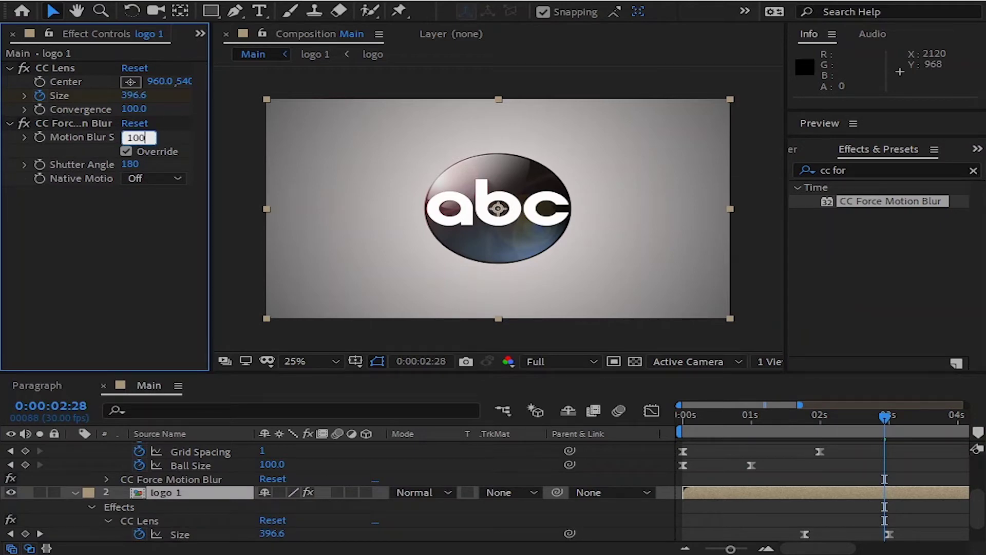
key("Return")
left_click_drag(885, 415, 679, 415)
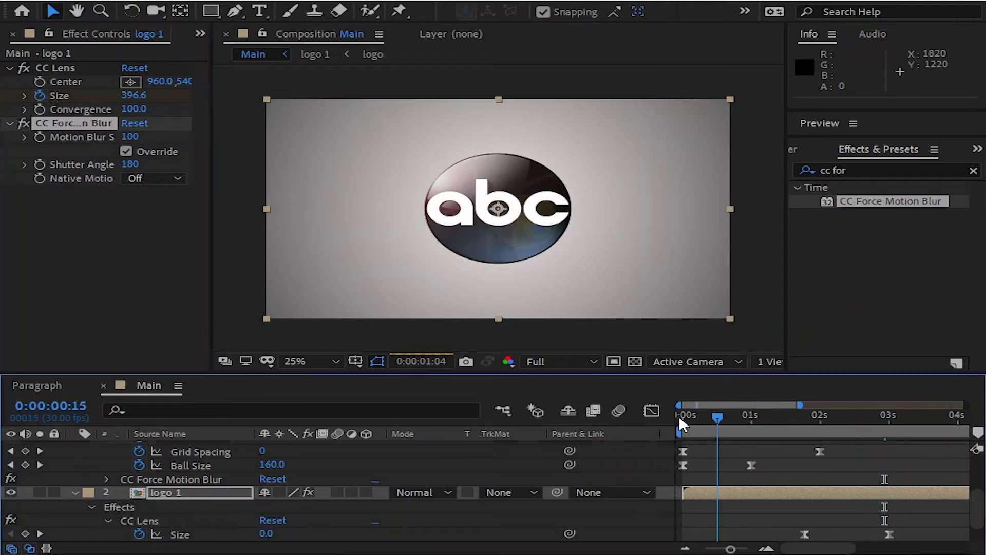
- Preview the animation, then return to the composition's first frame
key("space")
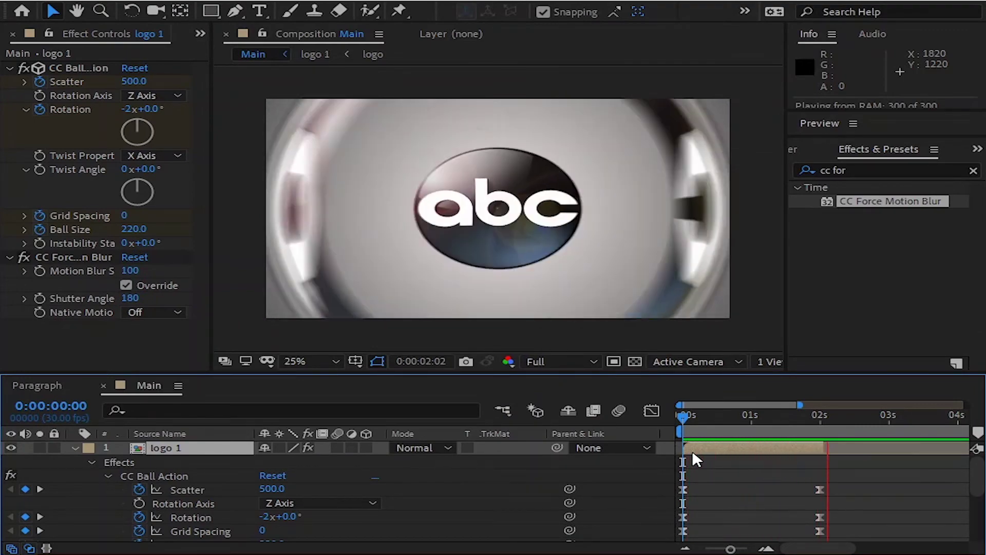
key("space")
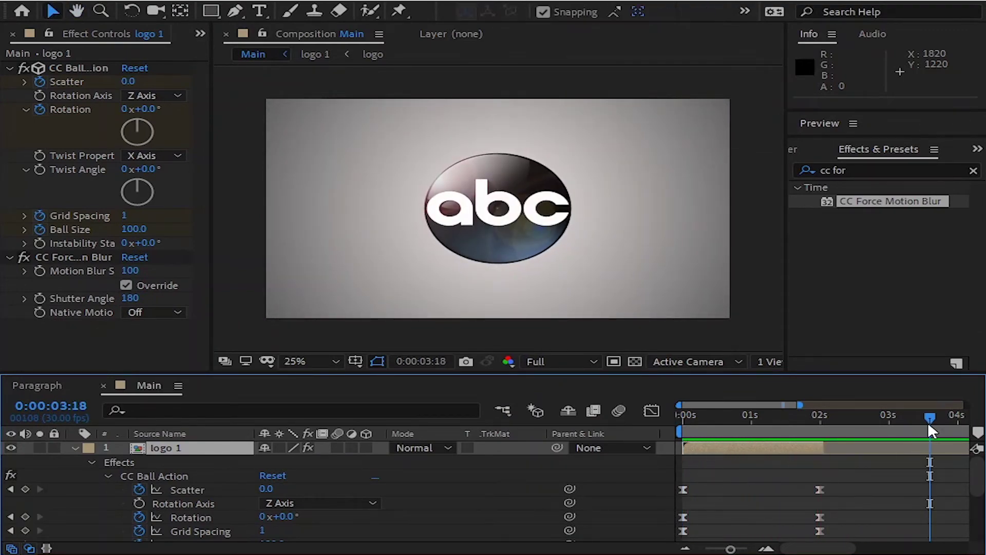
left_click_drag(930, 418, 657, 433)
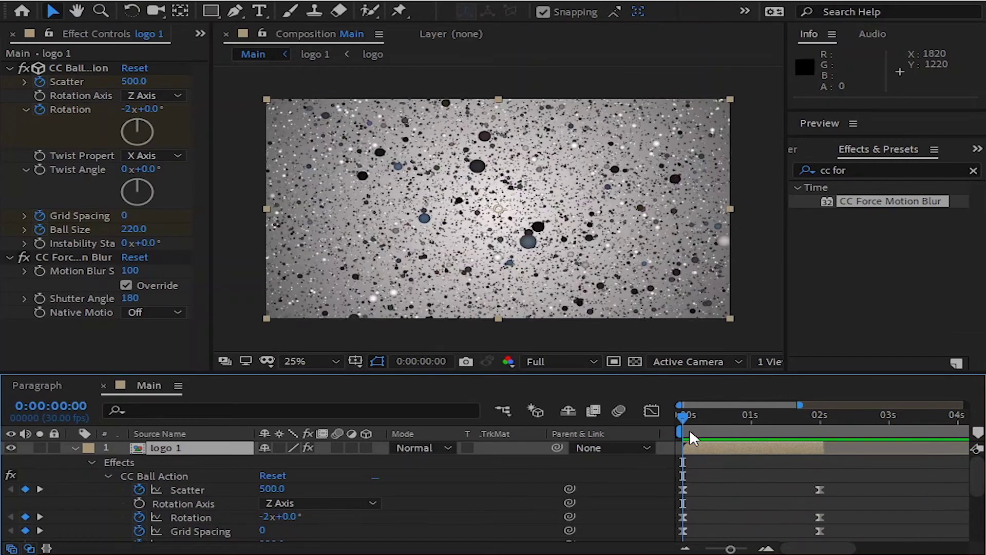
- Rename the lower logo 1 layer to 'logo 2' and collapse its effect properties
left_click(77, 448)
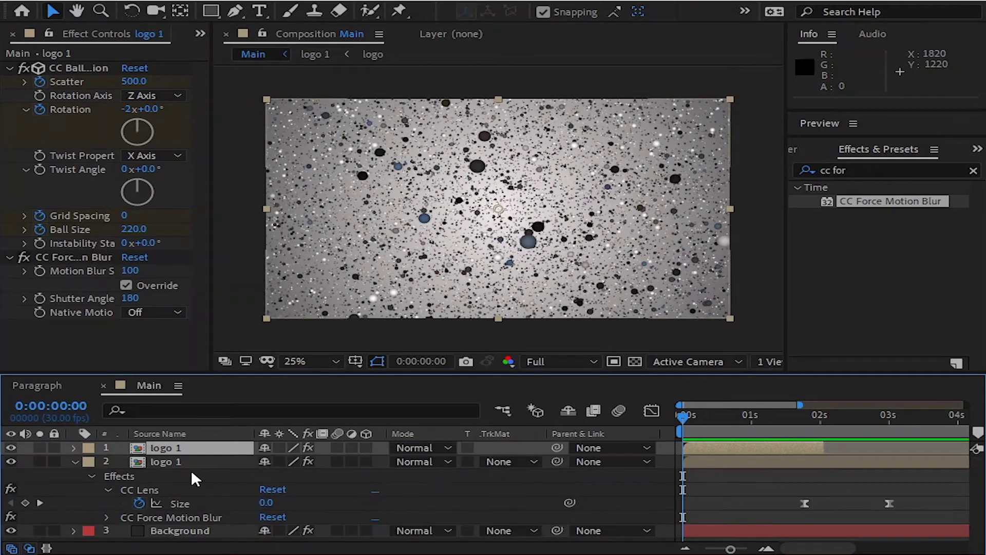
left_click(178, 457)
right_click(188, 459)
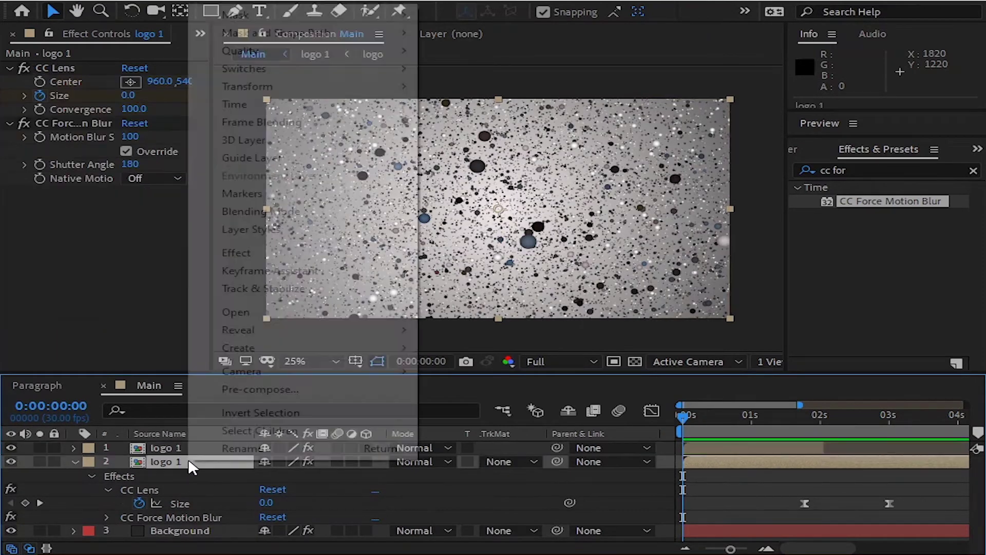
left_click(270, 448)
key("Right")
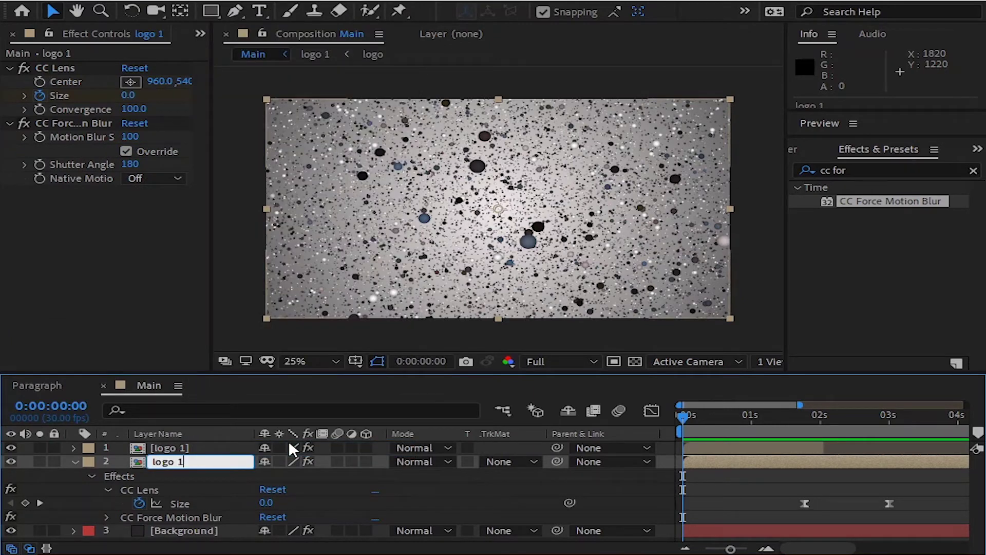
key("BackSpace")
type("2")
key("Return")
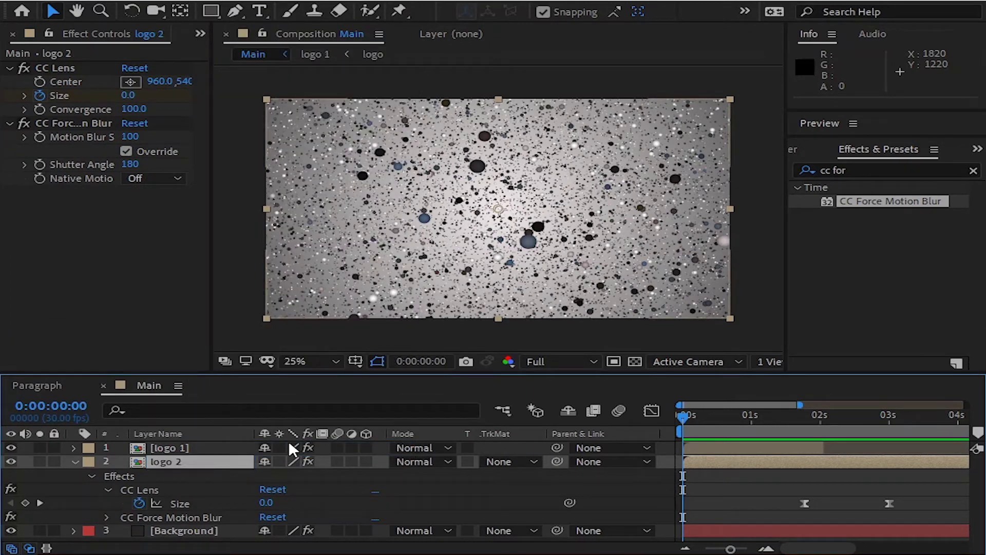
left_click(75, 461)
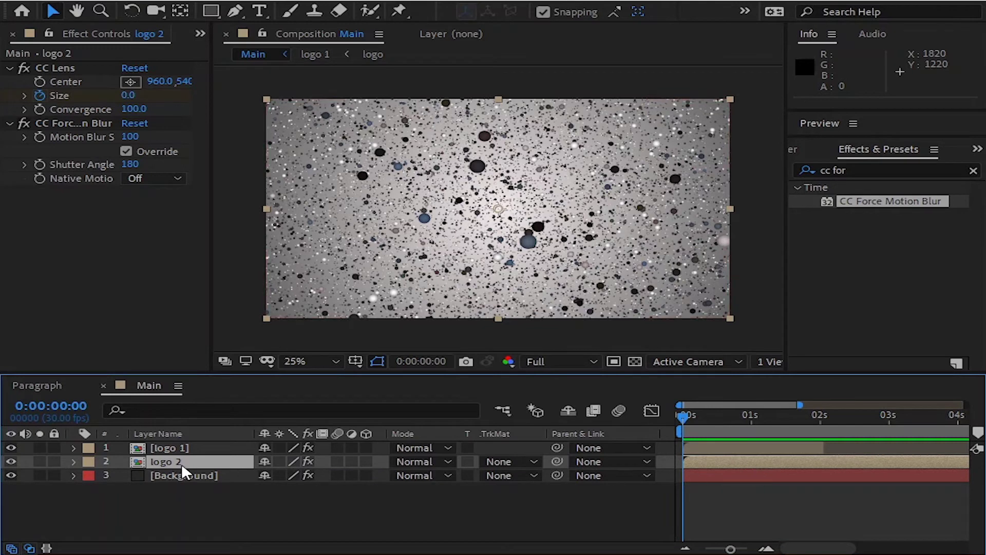
left_click(180, 464)
- Duplicate logo 2 as logo 3 and move the copy to the top of the stack
key("ctrl+d")
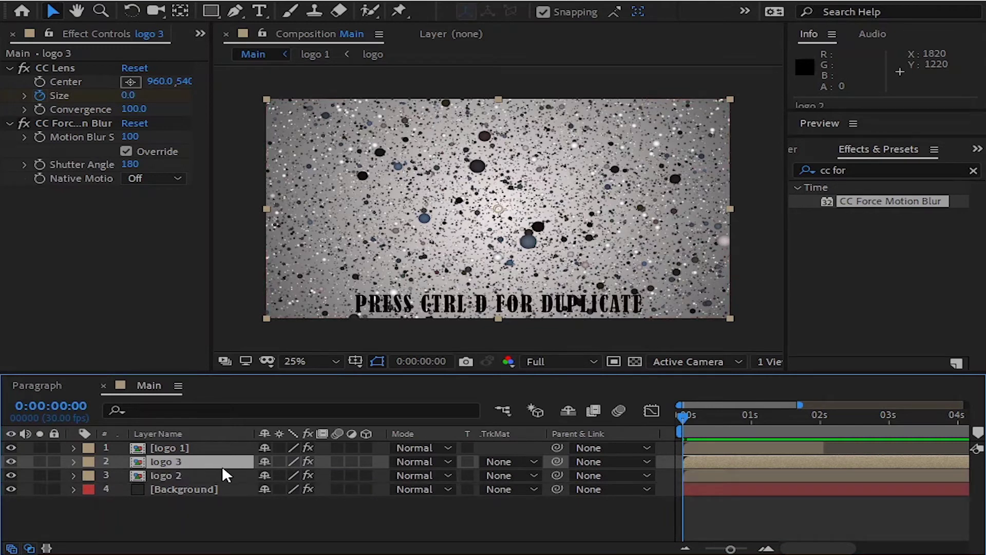
left_click_drag(195, 461, 197, 442)
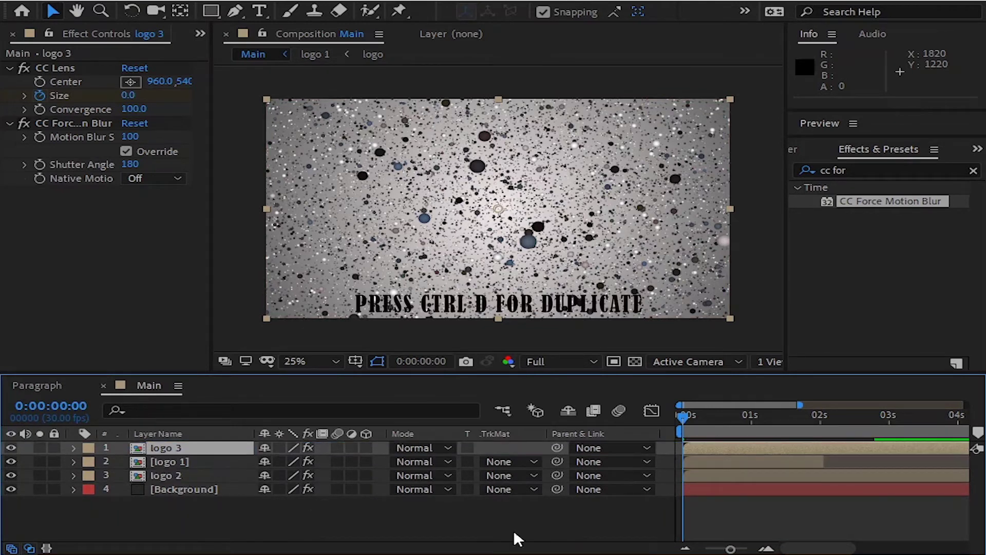
left_click(154, 477)
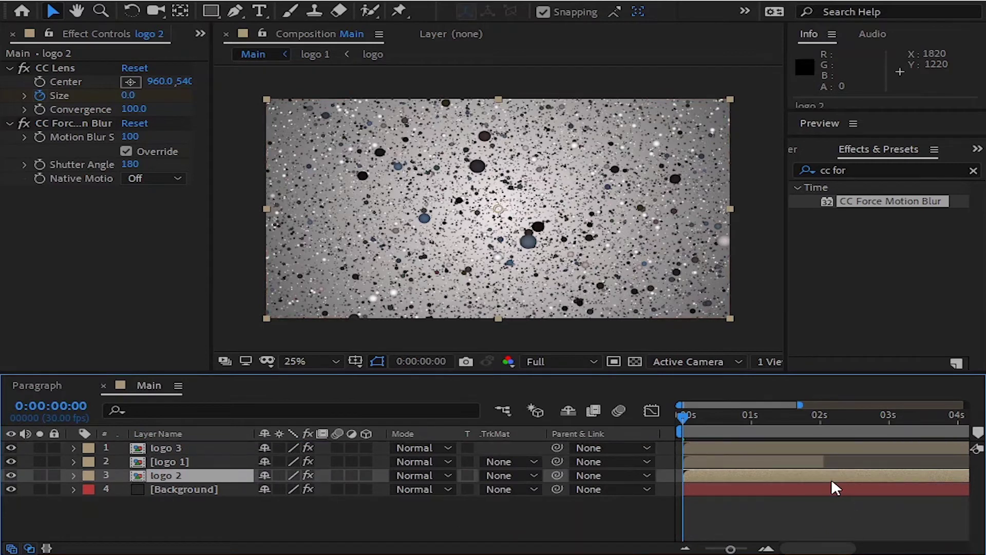
mouse_move(684, 415)
left_mouse_down()
mouse_move(974, 454)
mouse_move(876, 468)
mouse_move(958, 470)
left_mouse_up()
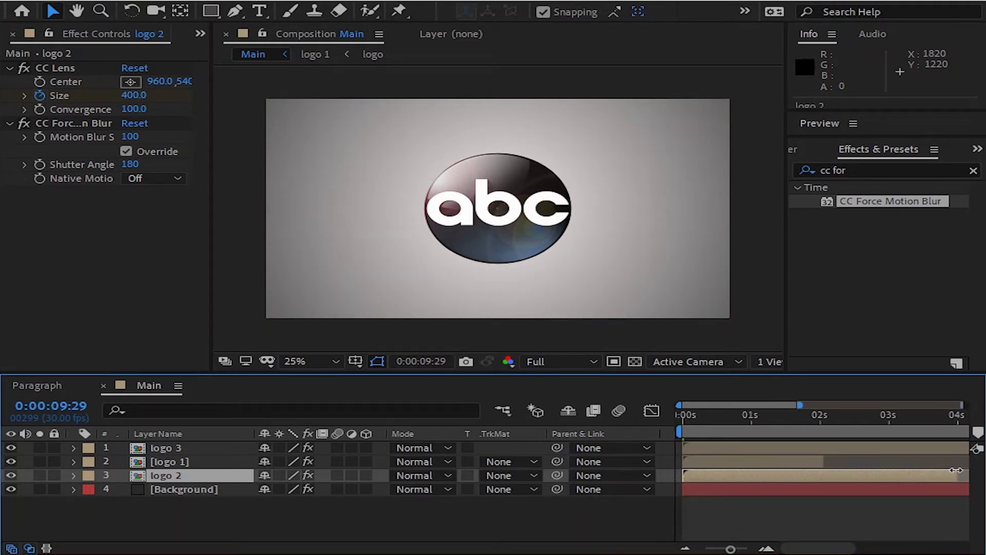
key("Home")
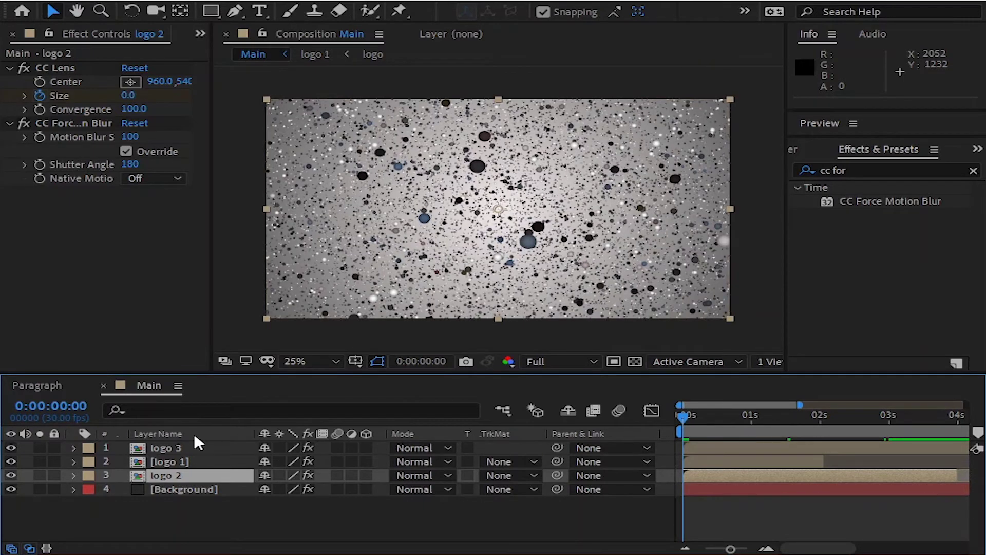
- Slide the logo 3 layer bar so it begins at the 4-second mark
left_click(197, 448)
left_click_drag(774, 443, 947, 442)
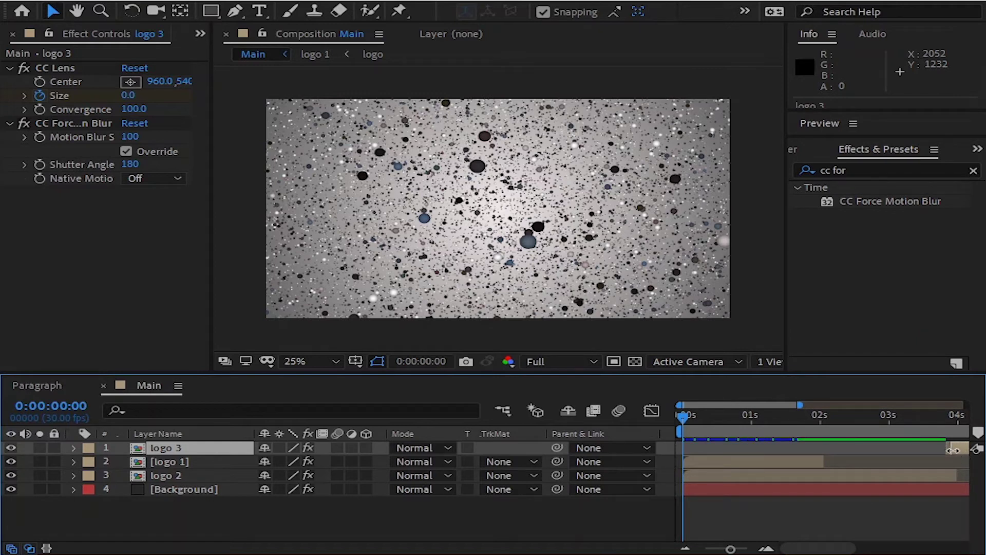
left_click_drag(954, 450, 955, 447)
key("i")
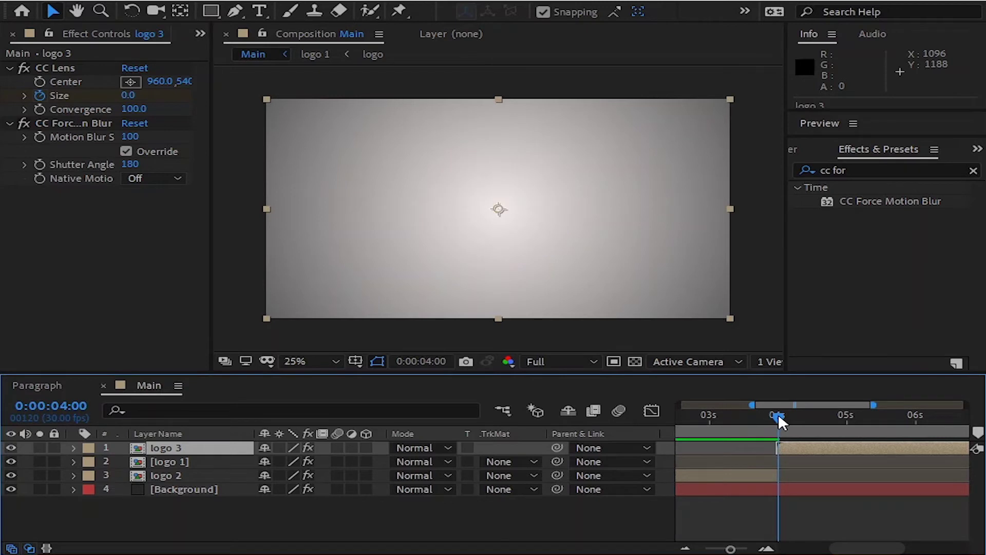
left_click_drag(779, 414, 774, 415)
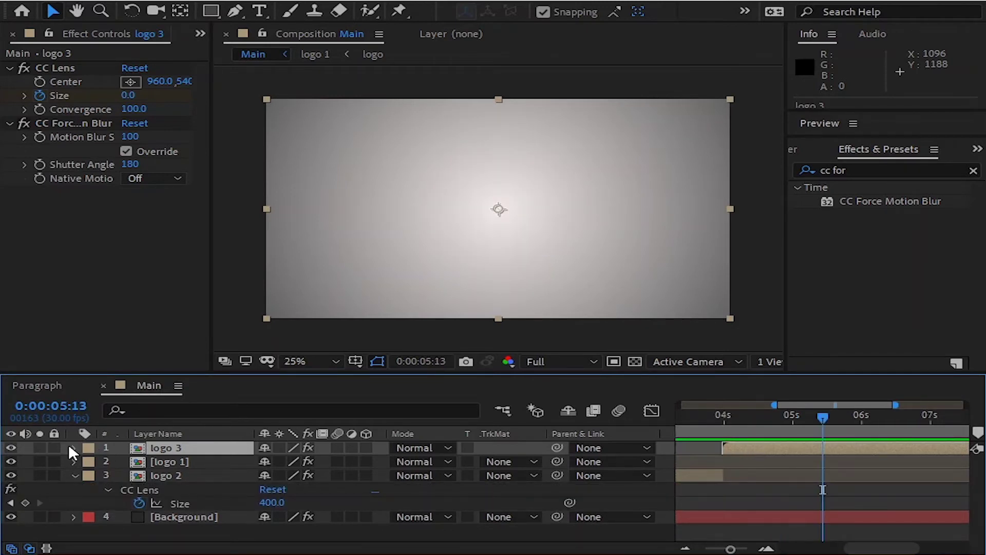
- Delete CC Lens and CC Force Motion Blur from logo 3, then set the time to 4 seconds
left_click(70, 445)
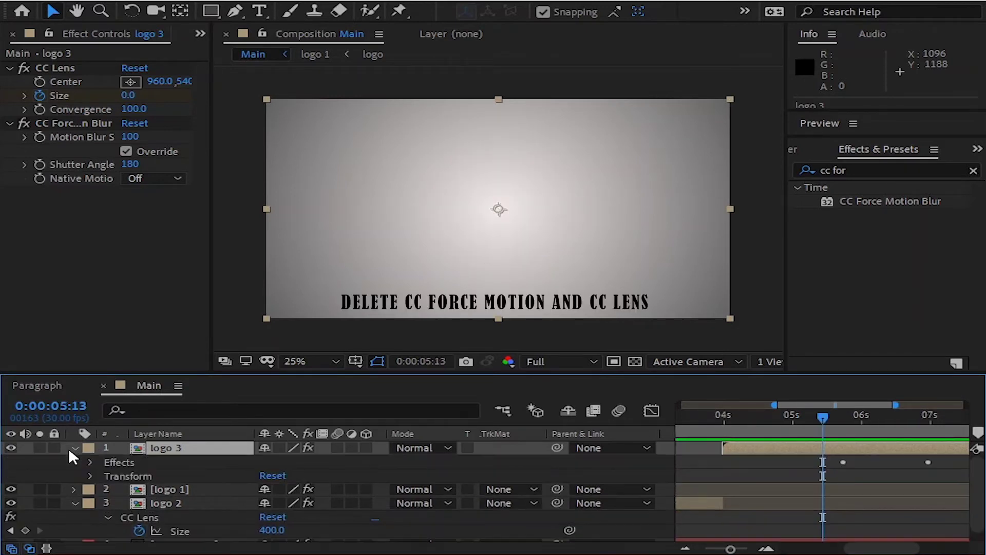
left_click(91, 462)
left_click(139, 471)
left_click(147, 485, "shift")
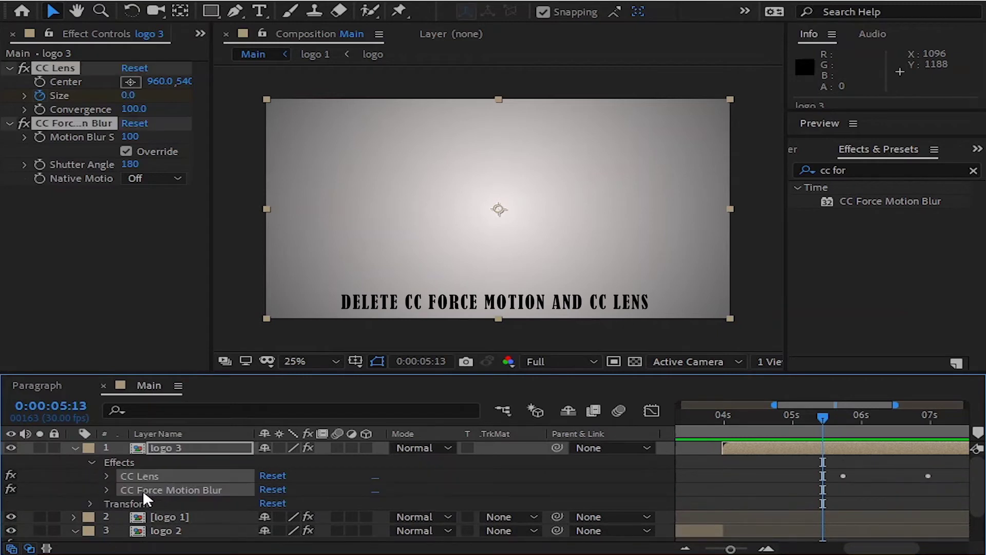
key("Delete")
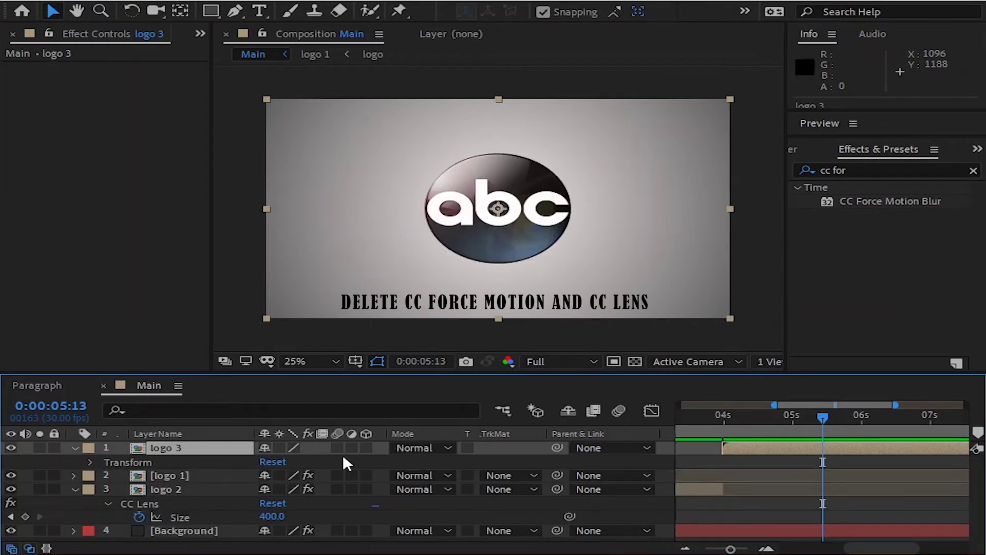
left_click_drag(819, 415, 726, 425)
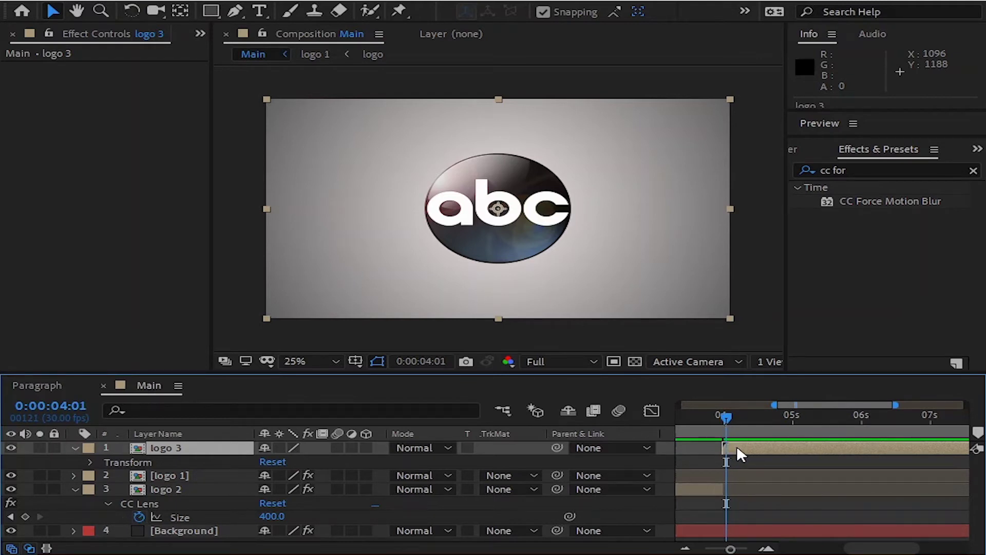
left_click_drag(725, 414, 722, 414)
- Apply CC Light Sweep to logo 3, centred upper-left, with a 38° direction
left_click(858, 169)
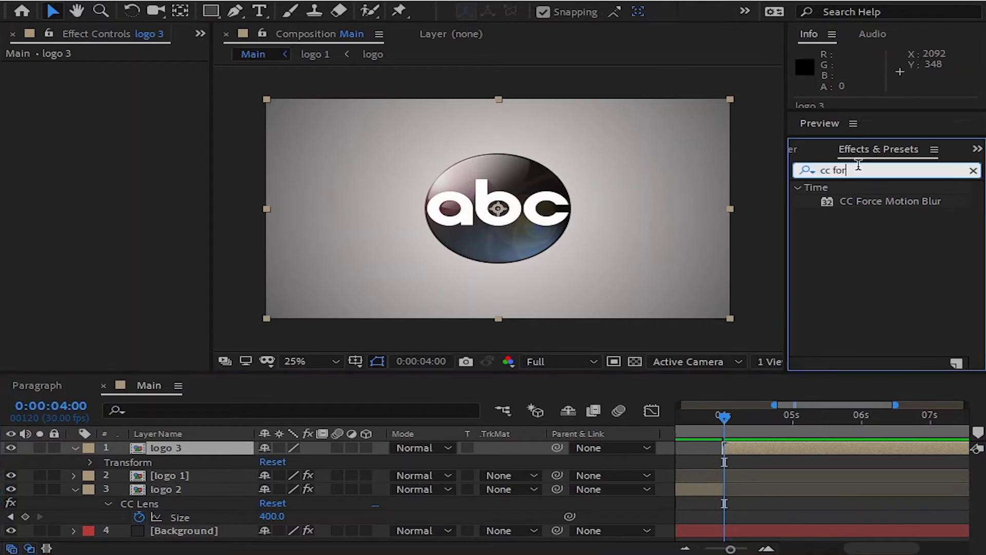
type("cc light")
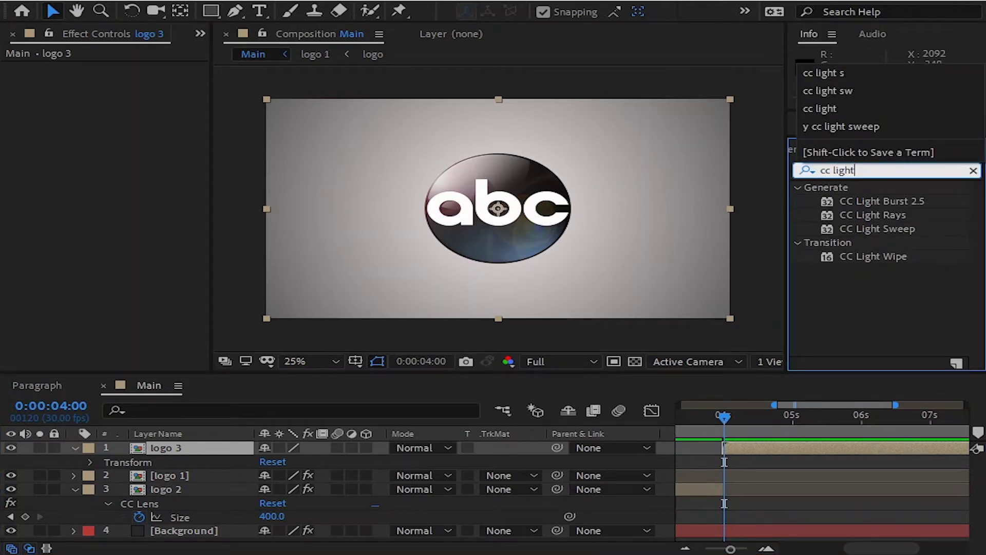
type(" s")
left_click_drag(892, 203, 539, 226)
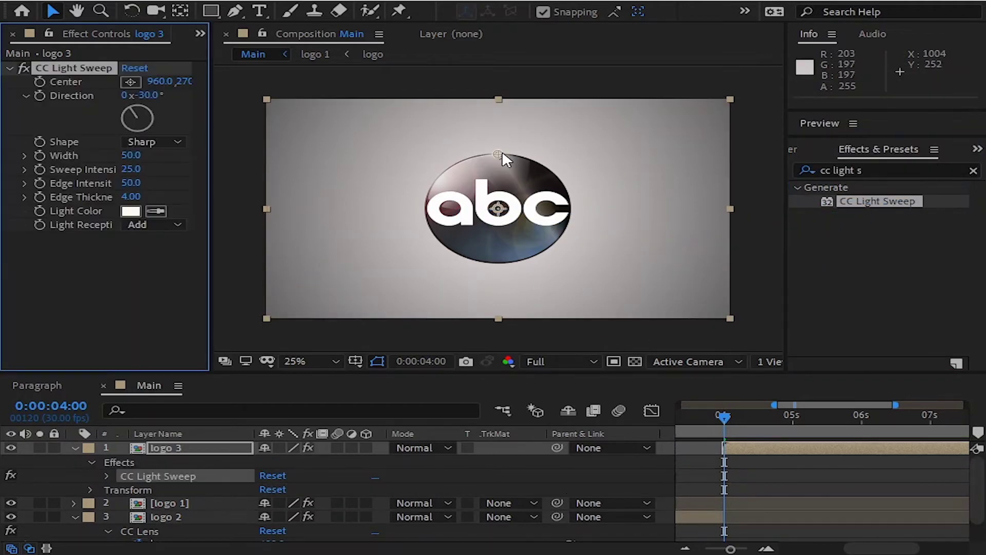
left_click_drag(498, 154, 462, 170)
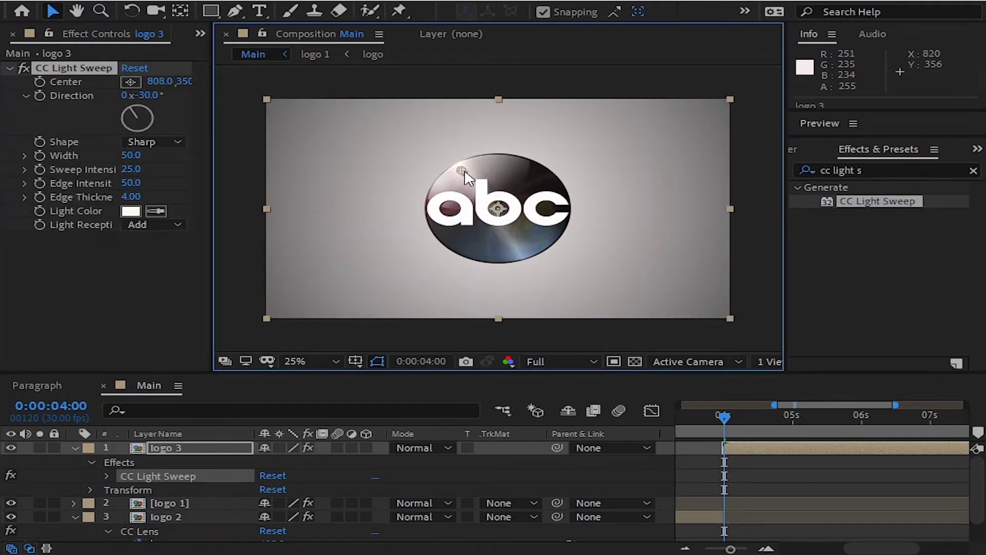
left_click(150, 96)
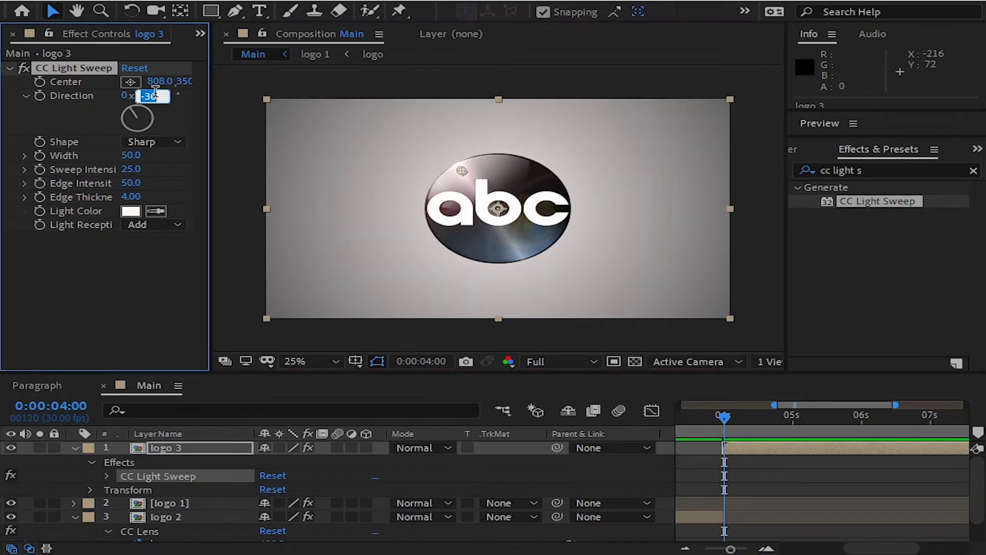
type("38")
key("Return")
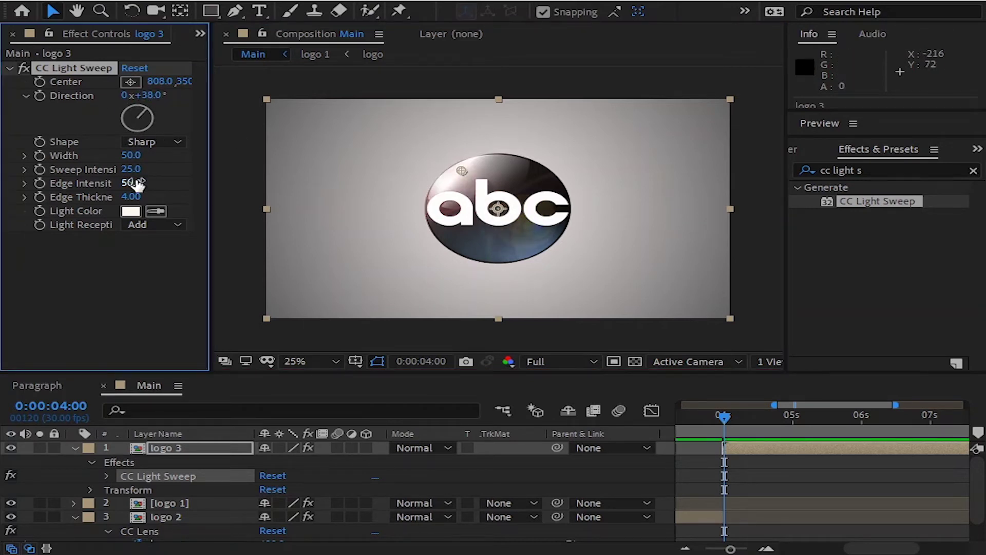
- Set sweep width 94, intensity 101, edge intensity 48, edge thickness 10.8, and nudge the centre
left_click(131, 156)
type("94")
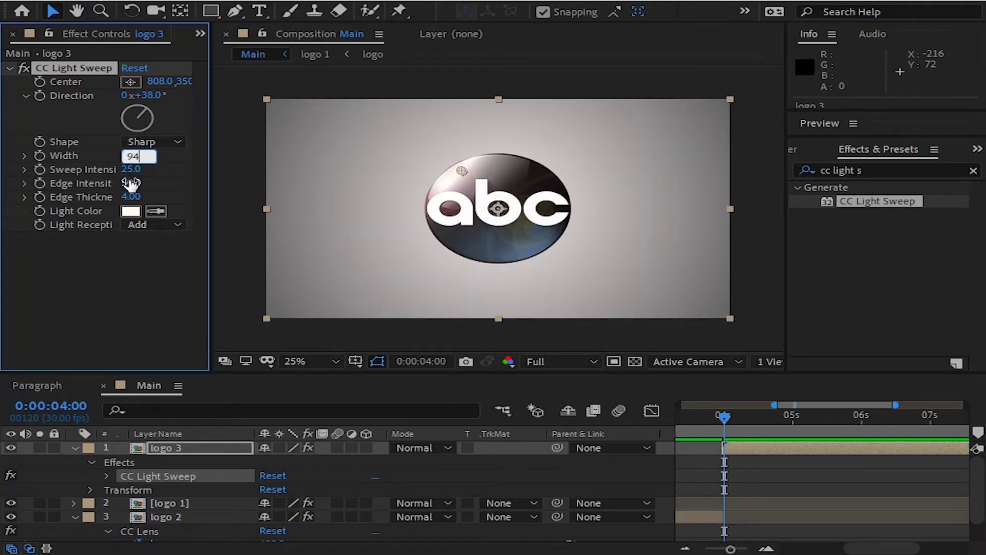
key("Return")
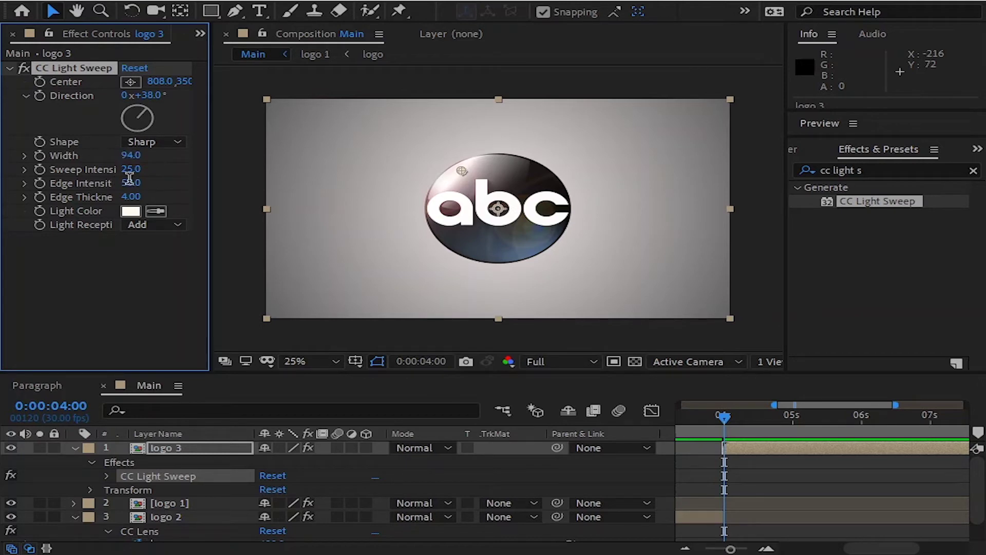
left_click(132, 184)
left_click(133, 170)
type("101")
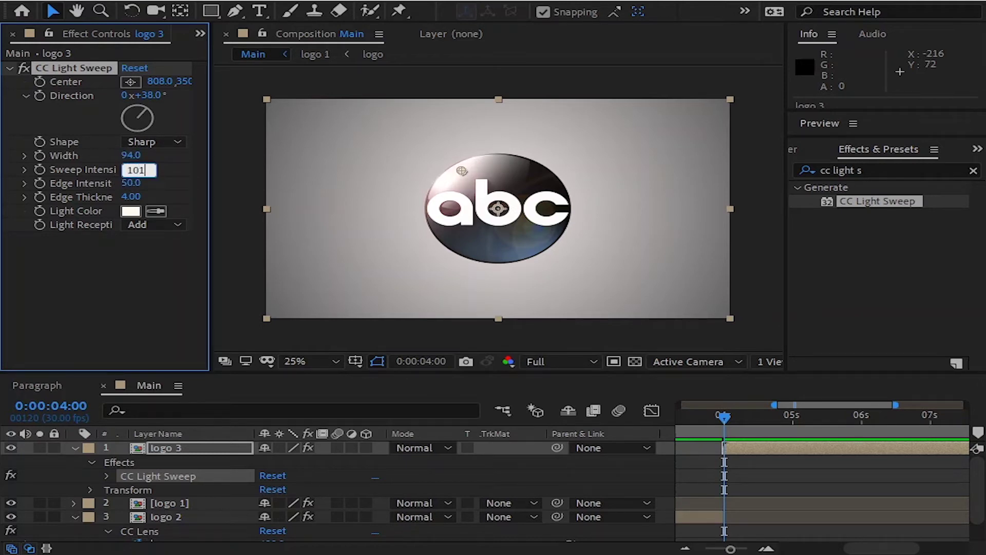
key("Return")
left_click(132, 184)
type("48")
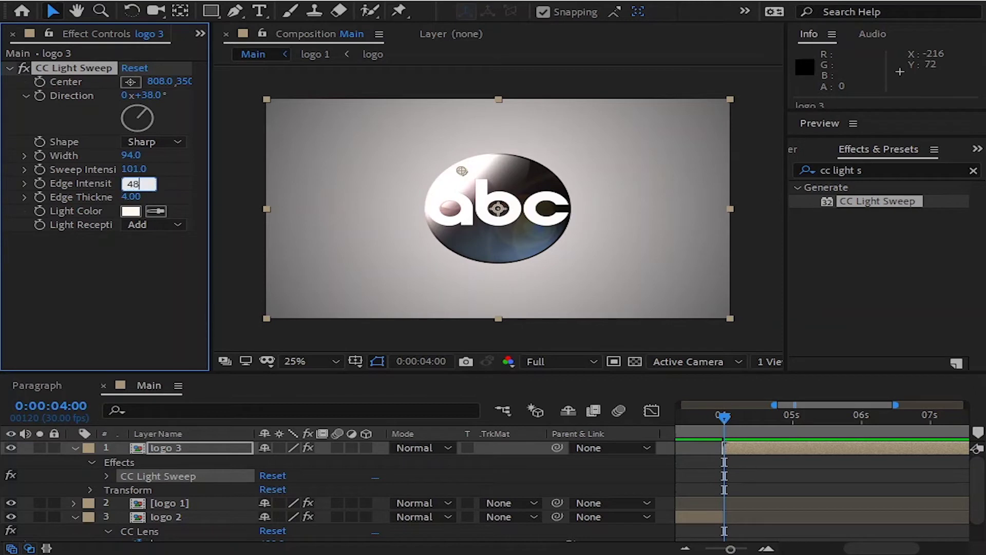
left_click(139, 198)
type("10.8")
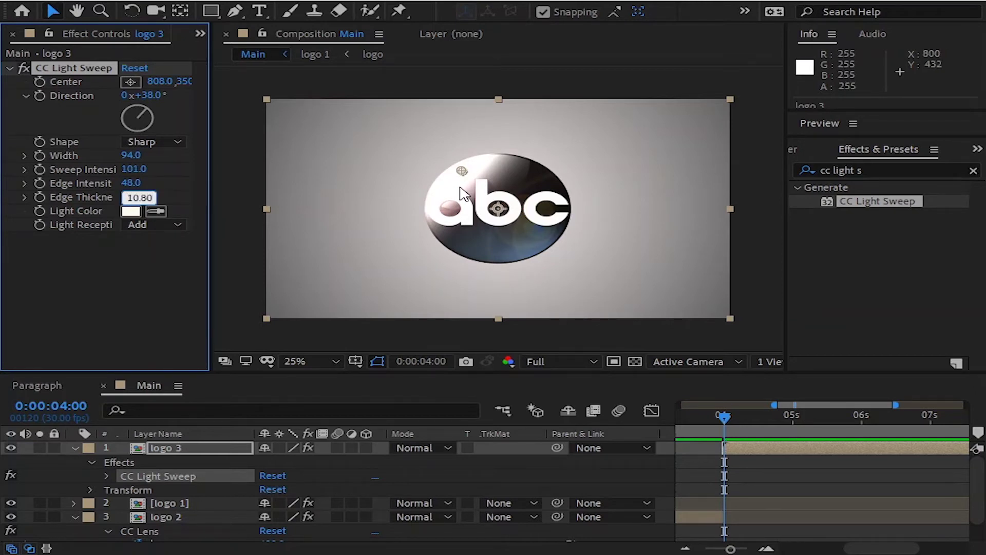
left_click_drag(462, 171, 417, 151)
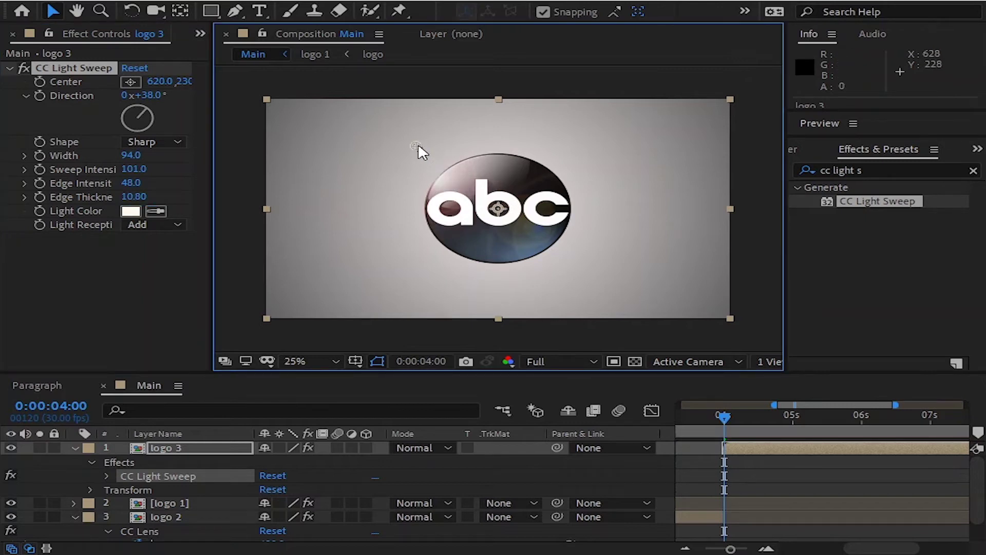
- Keyframe the light sweep Center from 628, 254 at 4 s to 1332, 772 at 5 s
left_click(39, 82)
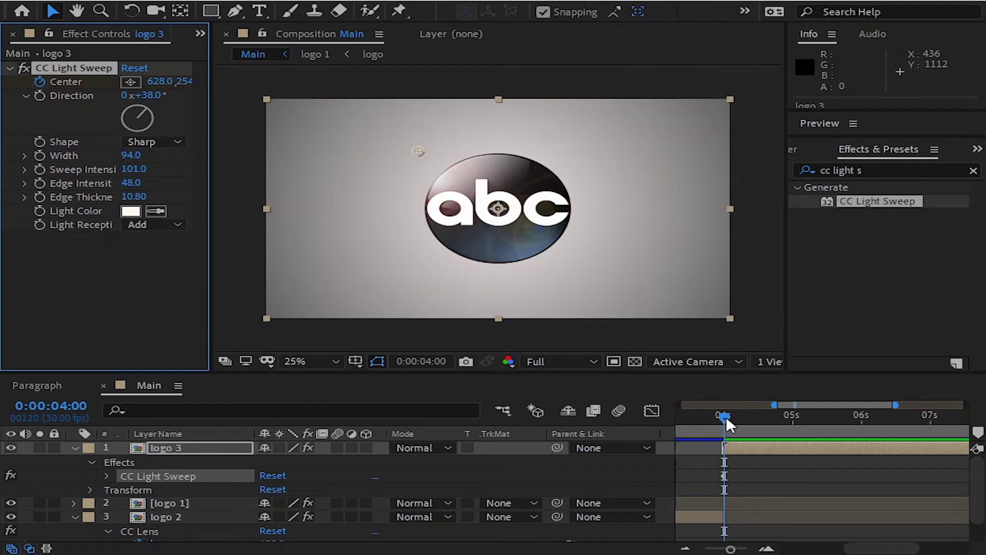
left_click_drag(726, 416, 793, 417)
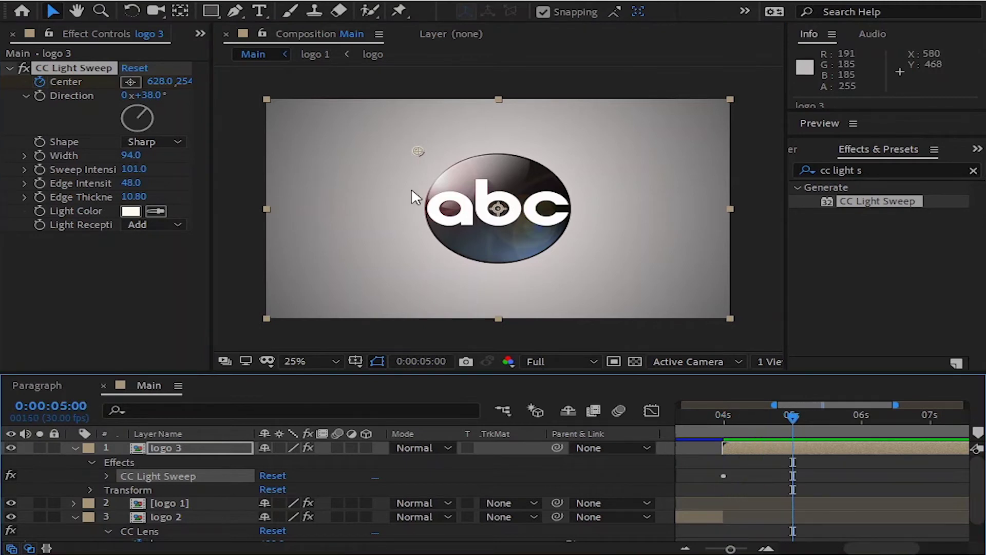
left_click_drag(417, 150, 587, 256)
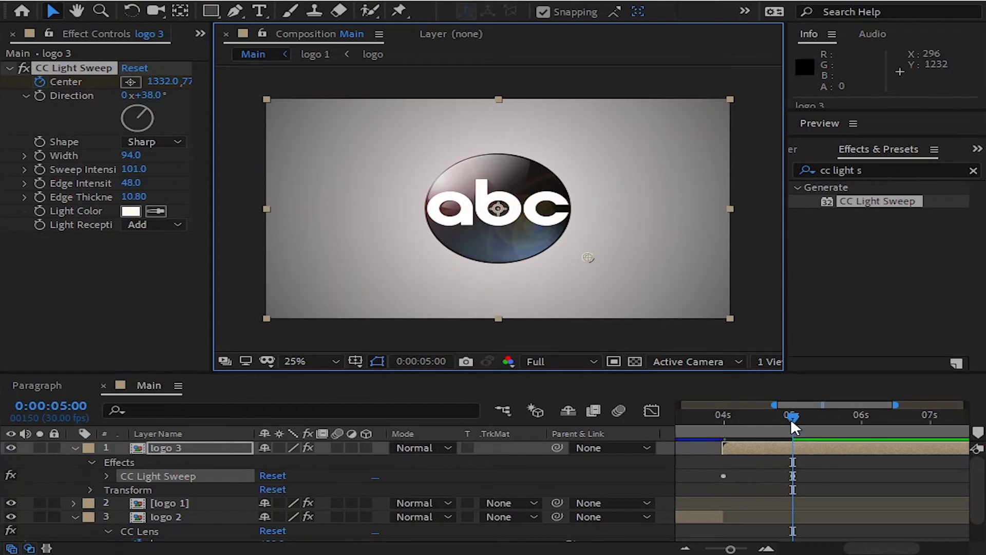
mouse_move(792, 417)
left_mouse_down()
mouse_move(733, 417)
mouse_move(822, 421)
mouse_move(724, 425)
left_mouse_up()
left_click(202, 452)
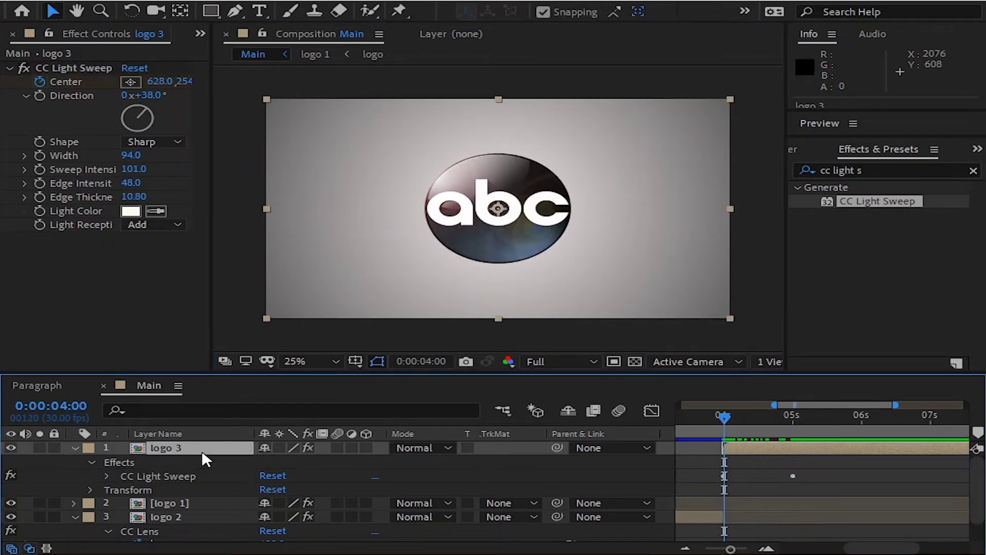
key("u")
double_click(853, 202)
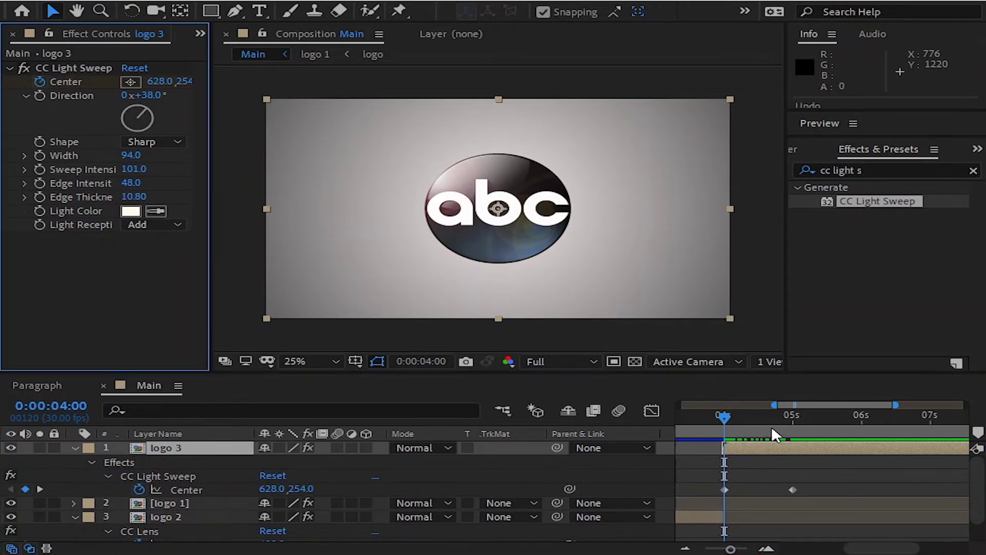
left_click(741, 447)
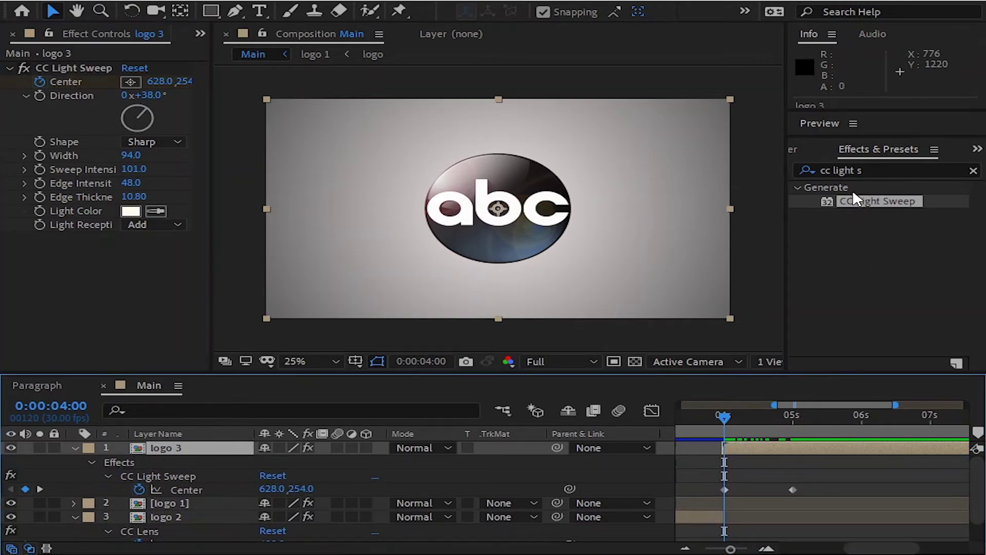
- Add a second CC Light Sweep to logo 3 with a -90° direction, centred on the logo
left_click_drag(865, 202, 775, 450)
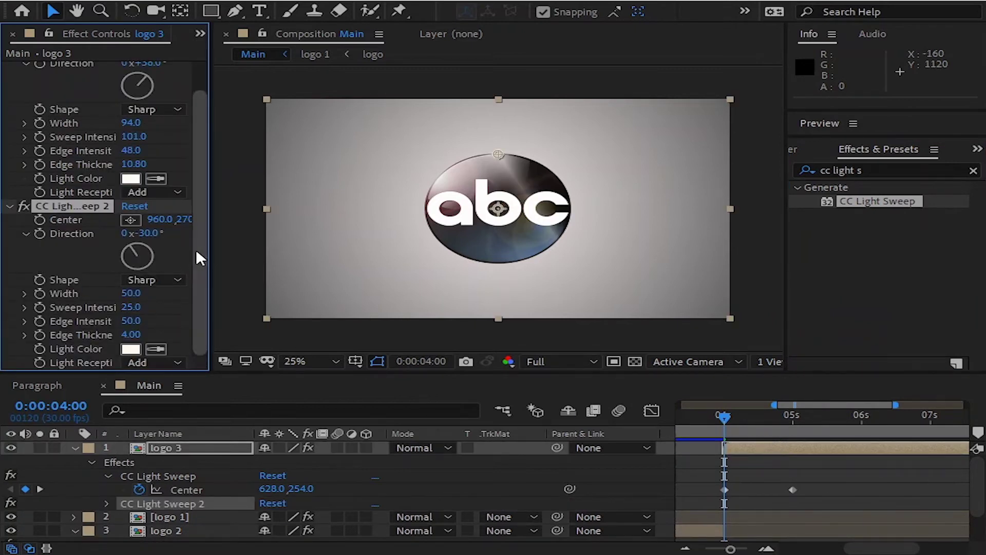
left_click(153, 235)
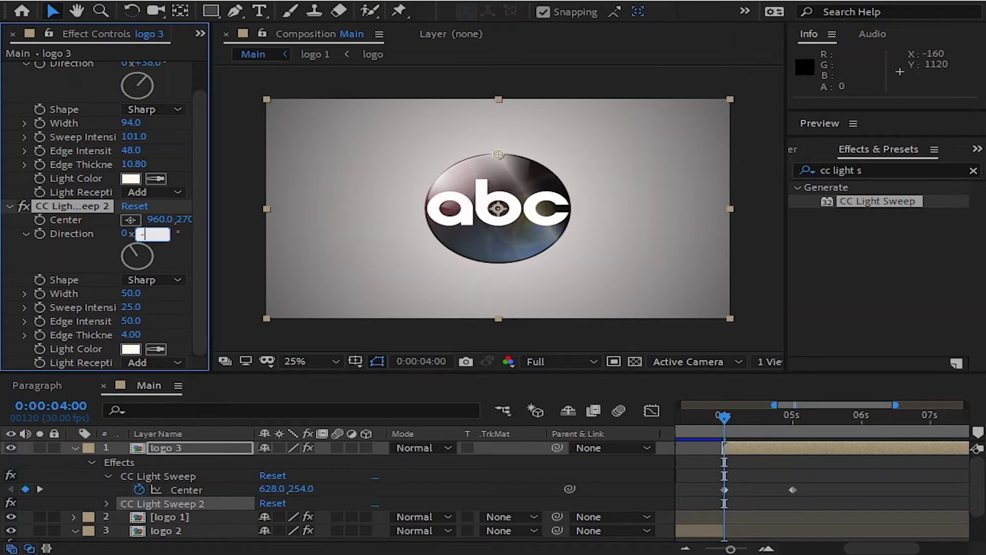
key("Return")
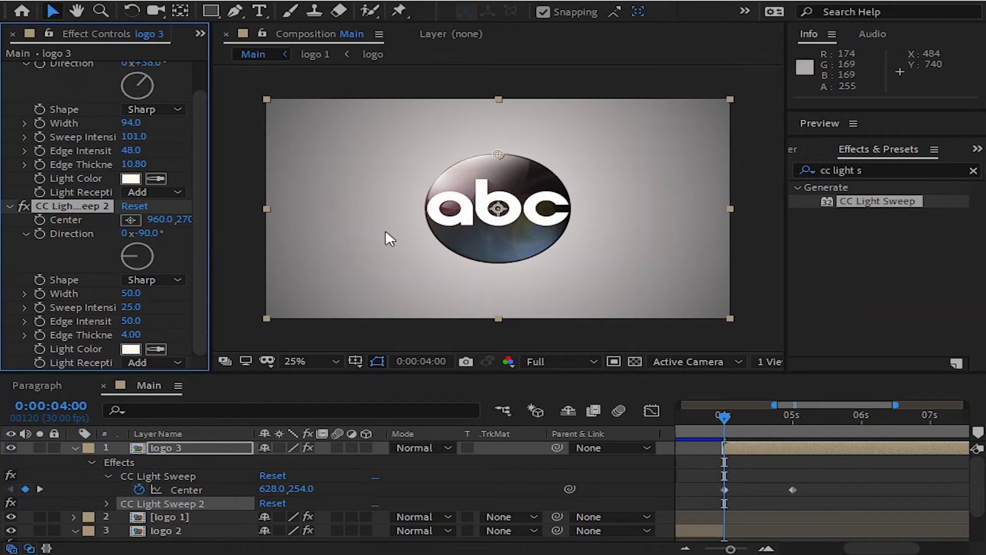
left_click_drag(499, 157, 499, 209)
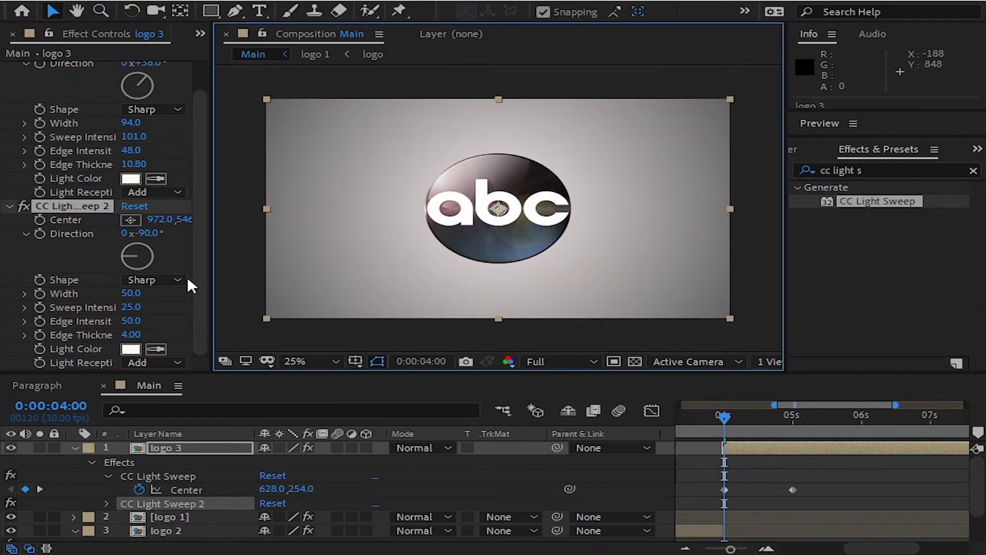
- Set the second sweep's width 111, intensity 100, edge intensity 0, edge thickness 5.30
left_click(131, 293)
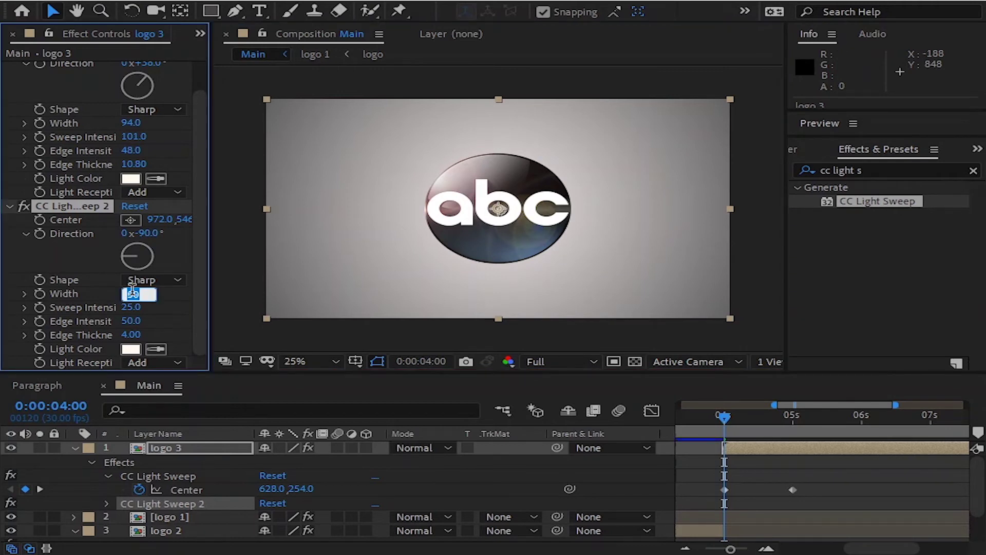
type("111")
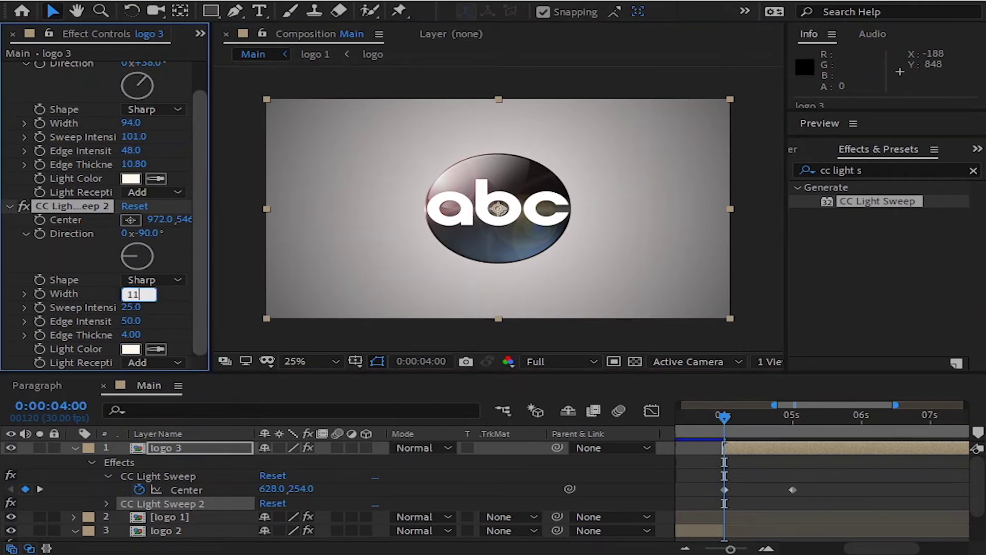
left_click(132, 308)
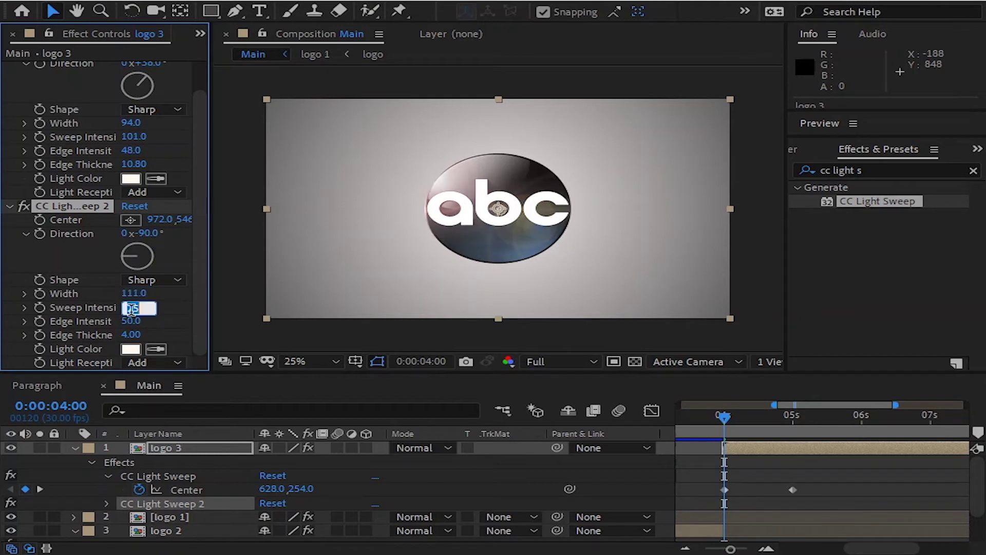
type("100")
left_click(132, 321)
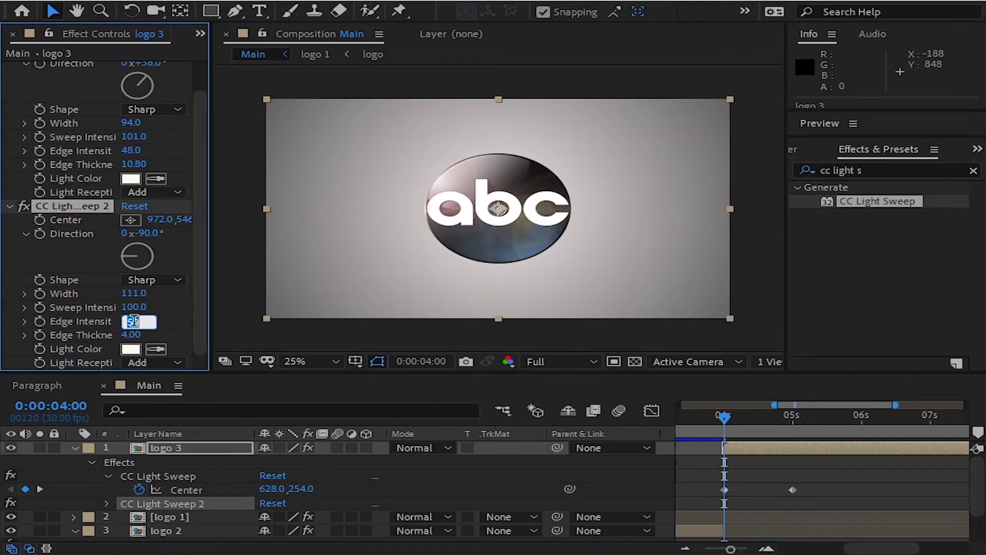
type("0")
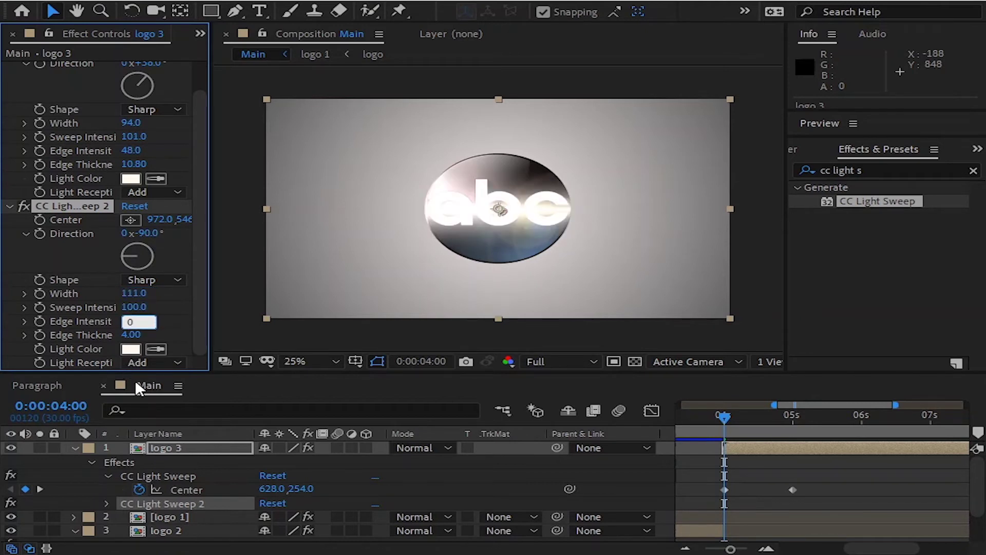
left_click(130, 335)
type("5.3")
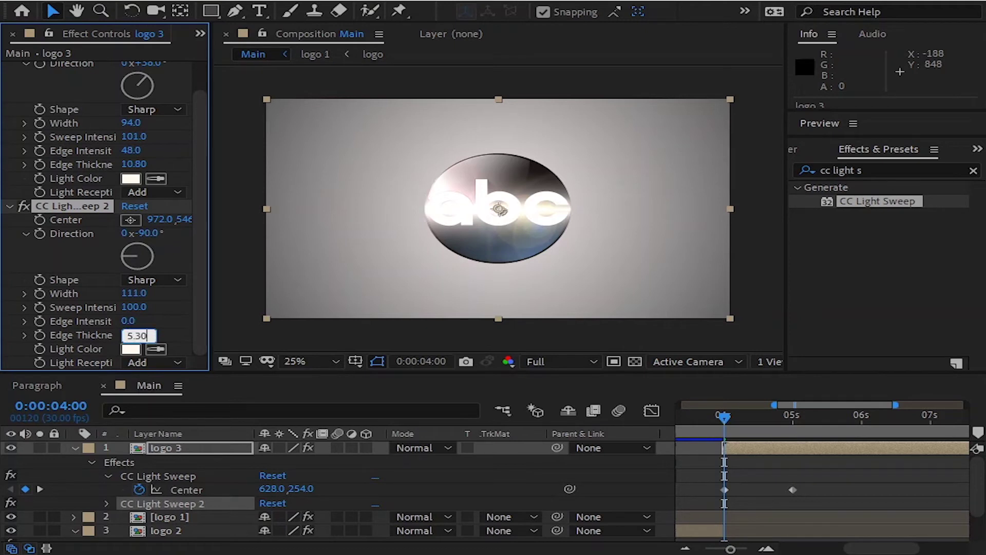
key("Return")
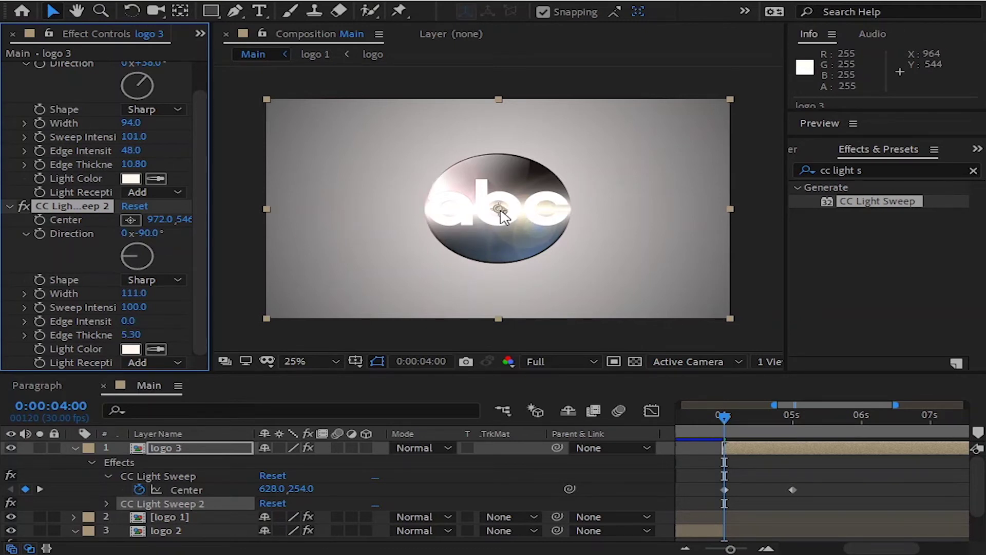
- Toggle the second sweep off and on to compare, lowering its centre on the logo
left_click(24, 206)
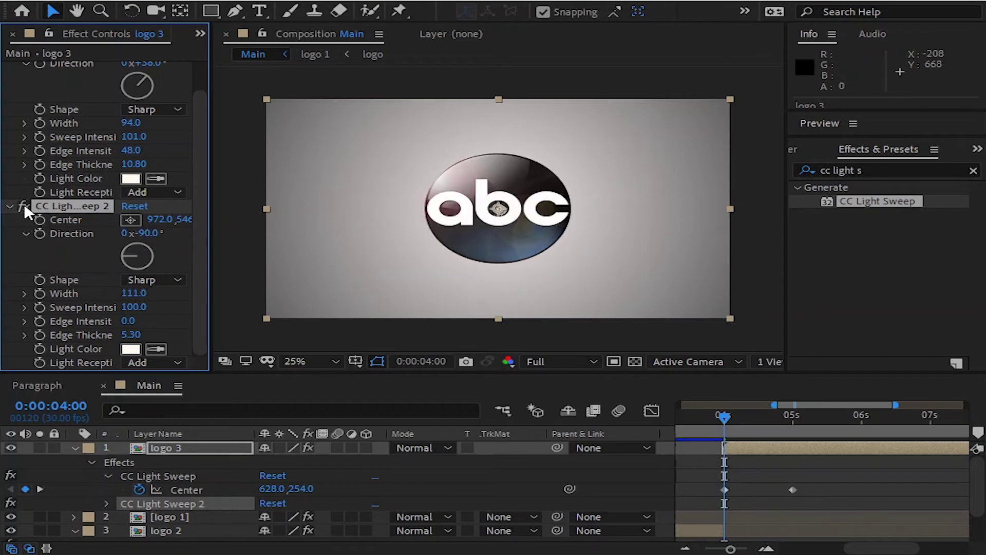
left_click(24, 206)
left_click(24, 205)
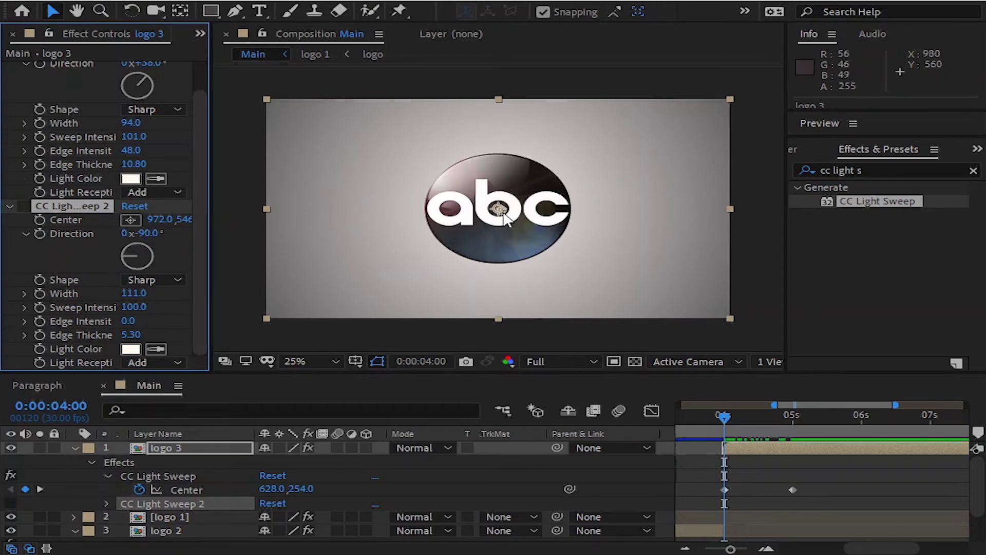
mouse_move(505, 220)
left_mouse_down()
mouse_move(515, 270)
mouse_move(498, 244)
left_mouse_up()
left_click(24, 206)
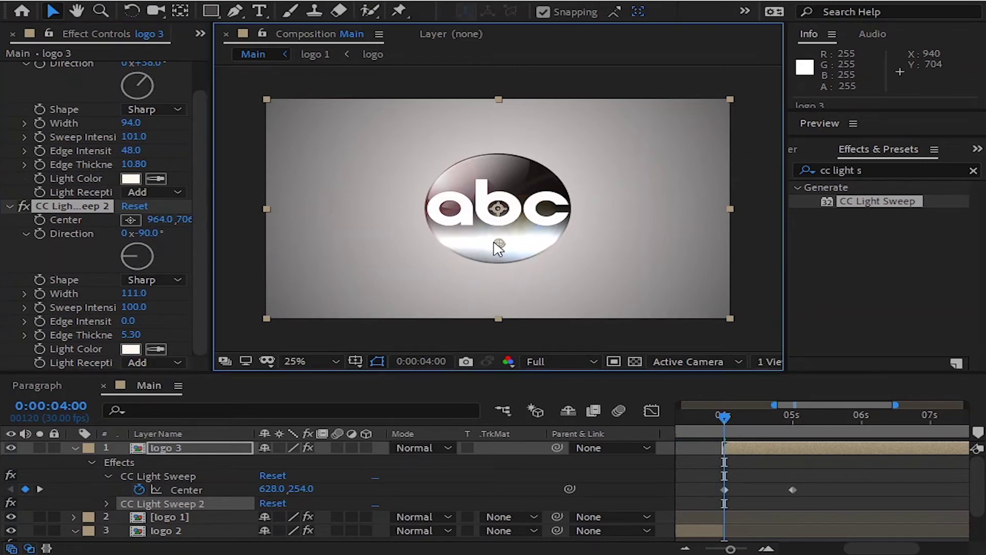
- Set the second sweep's light colour to pale pink F6B6CB and move its centre below the logo
left_click(131, 348)
left_click(750, 266)
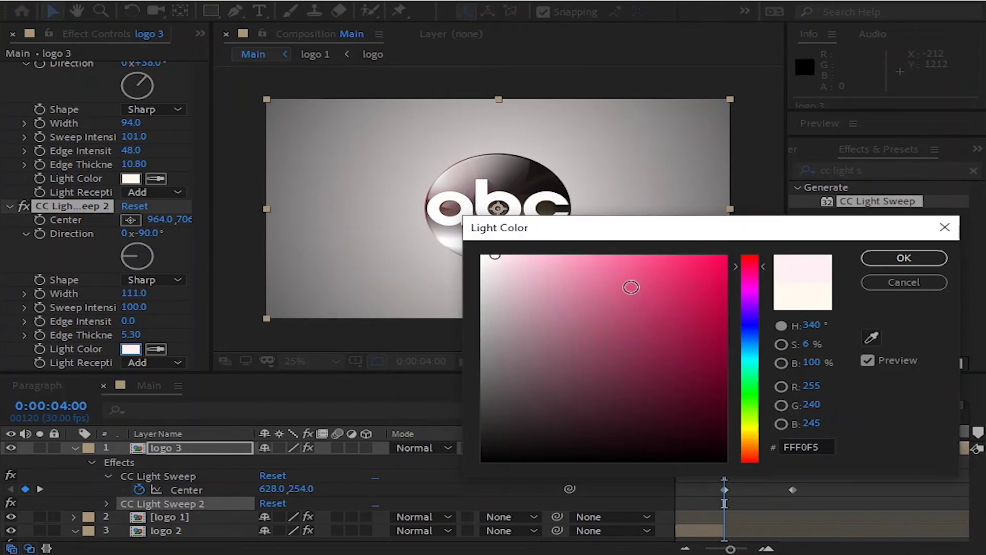
left_click_drag(577, 284, 549, 263)
left_click(545, 263)
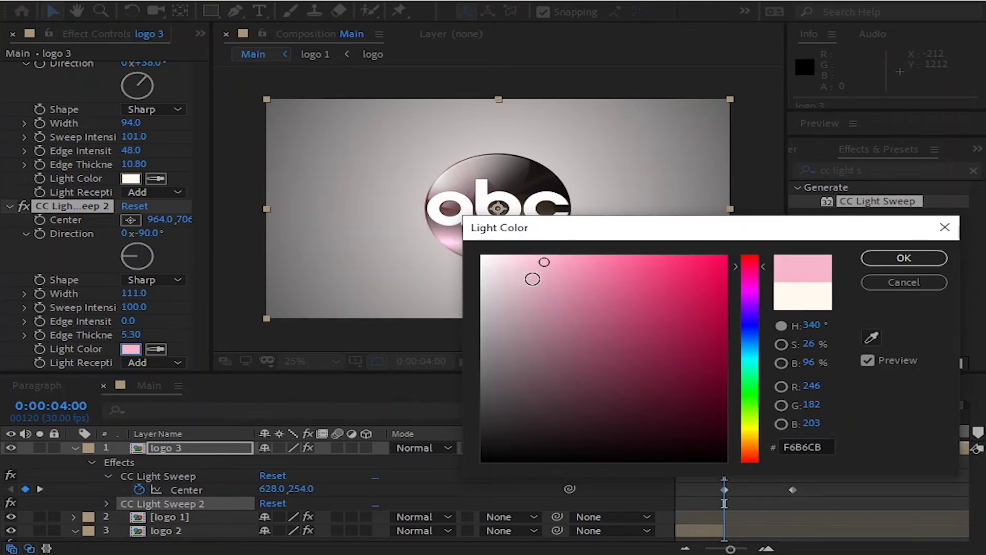
left_click(903, 258)
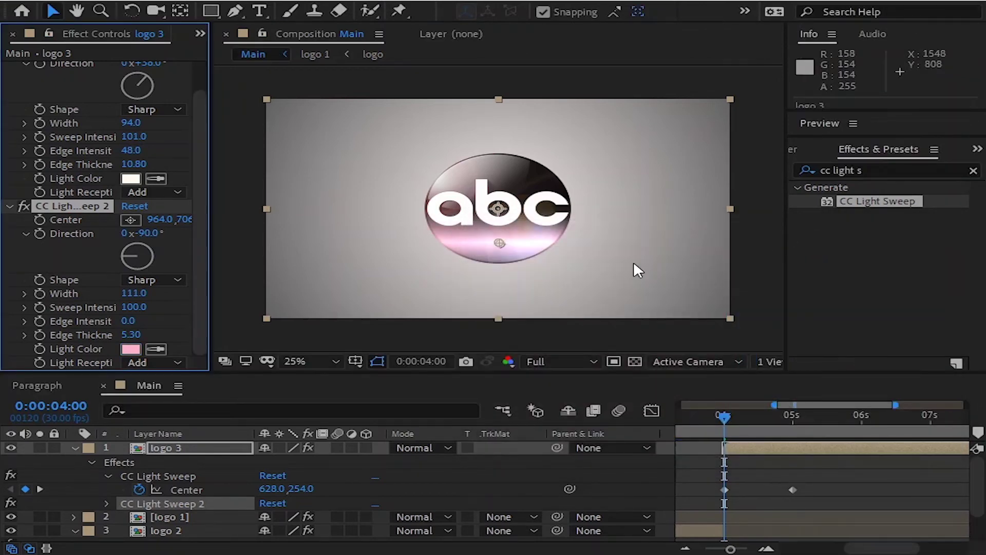
left_click_drag(503, 241, 494, 275)
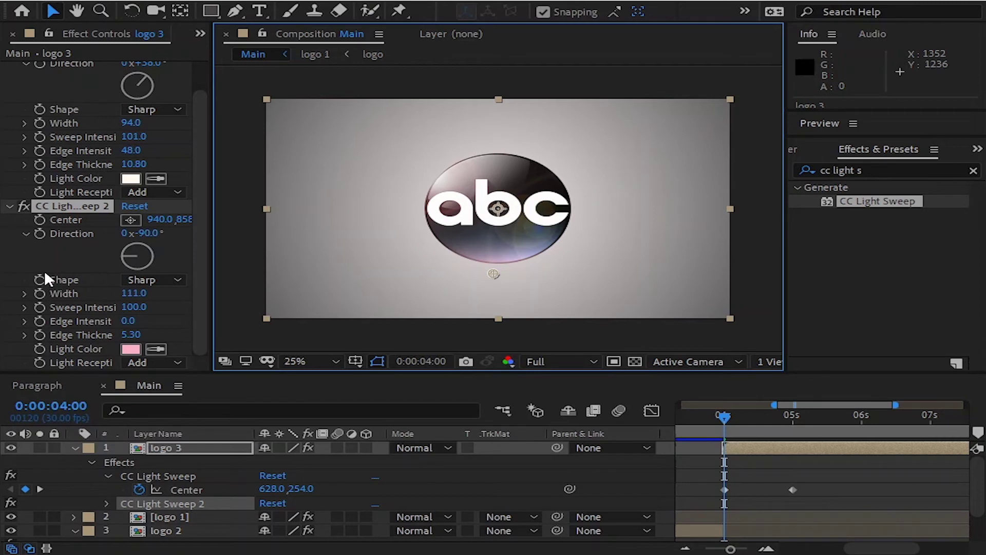
- Keyframe the second sweep's Center from 940, 858 at 4 s to 896, 94 at 5 s, then preview
left_click(39, 220)
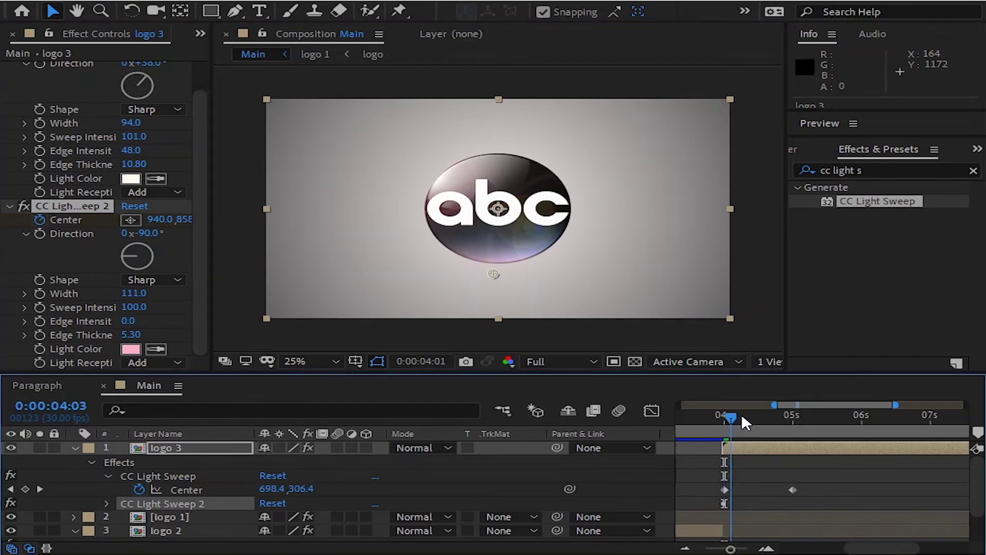
left_click_drag(722, 419, 792, 425)
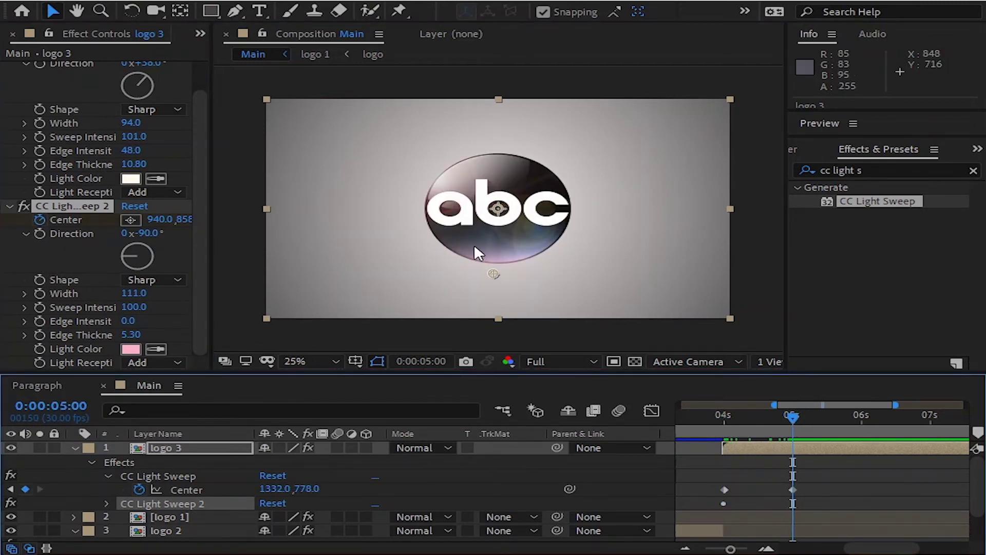
left_click_drag(493, 274, 482, 117)
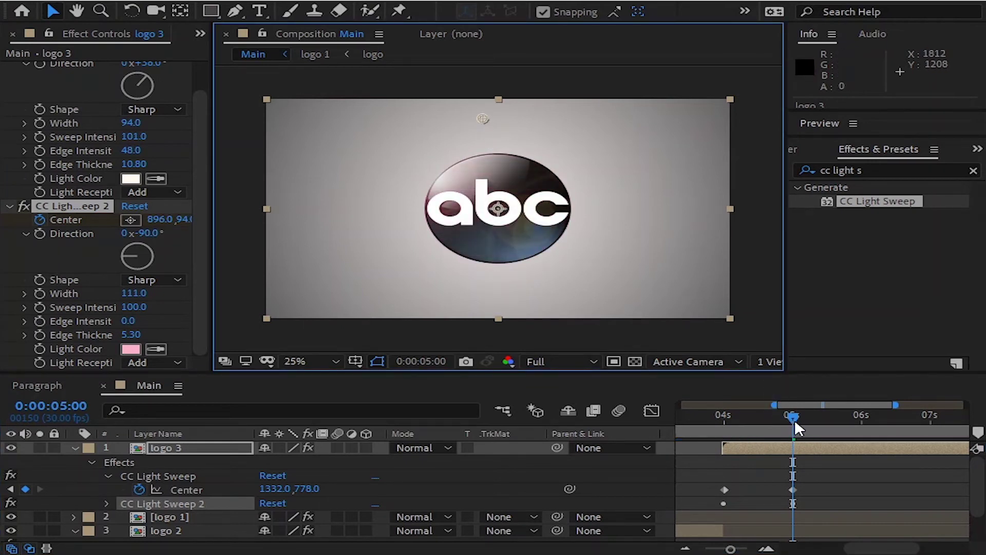
left_click(710, 433)
key("space")
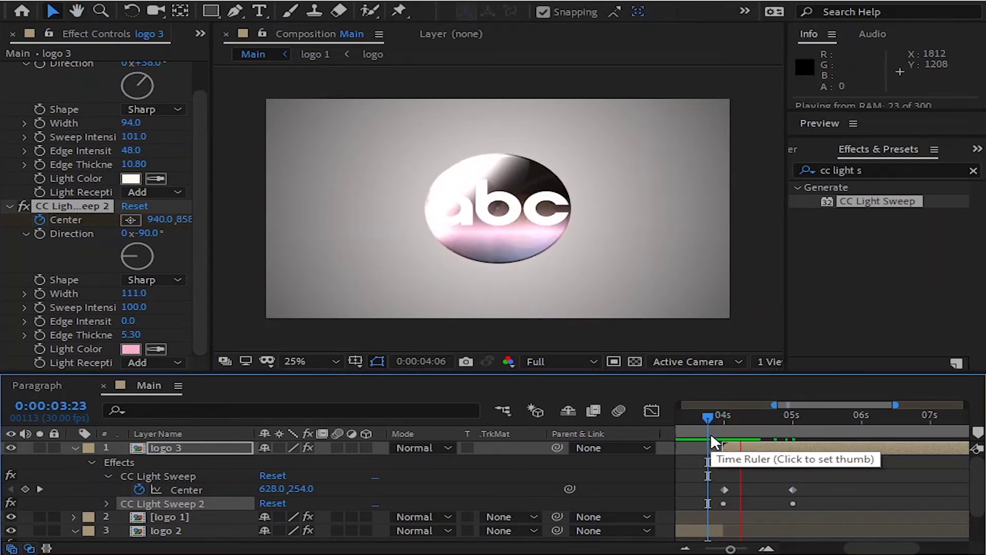
key("space")
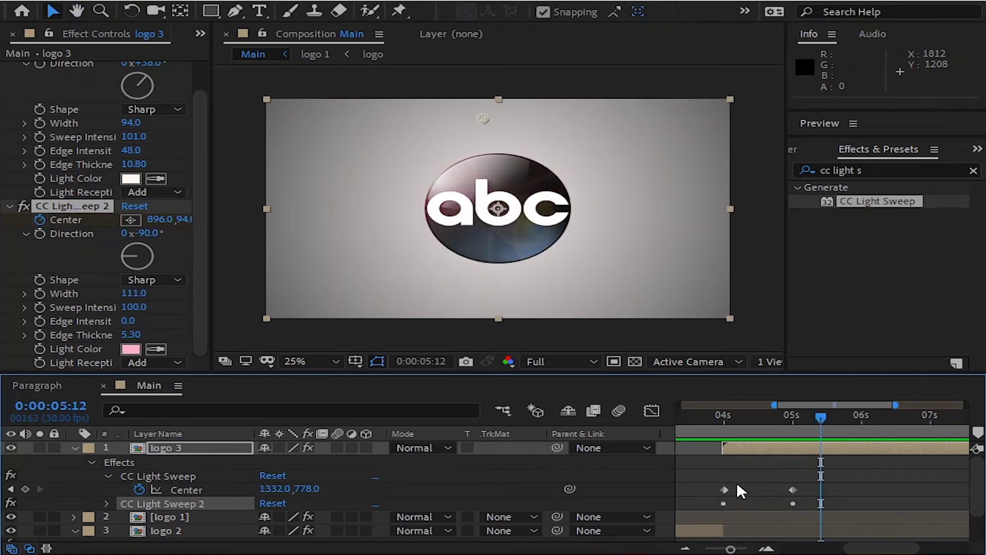
left_click(760, 443)
- Apply Easy Ease to the Center keyframes of both light sweeps on logo 3
key("u")
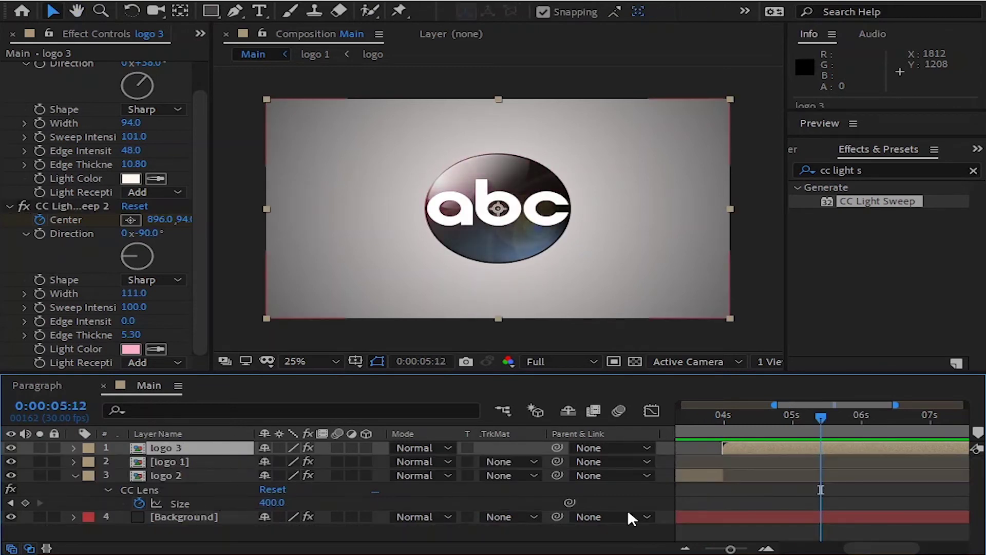
key("u")
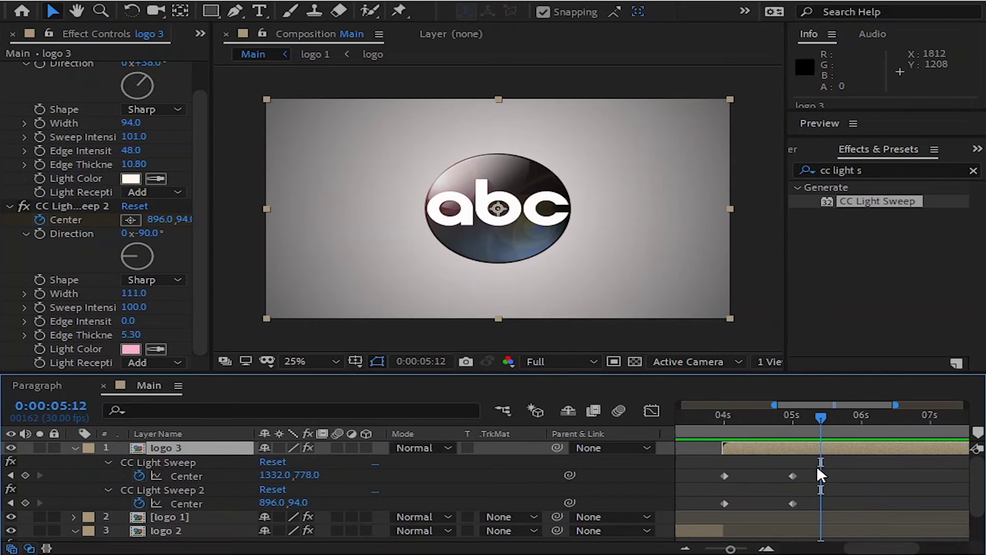
left_click_drag(818, 468, 721, 509)
right_click(722, 503)
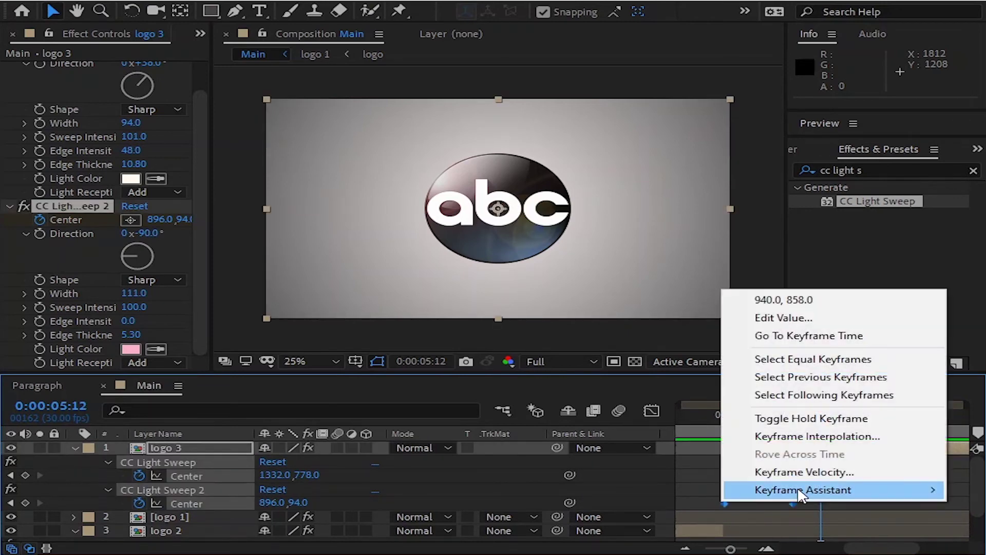
mouse_move(800, 495)
left_click(518, 381)
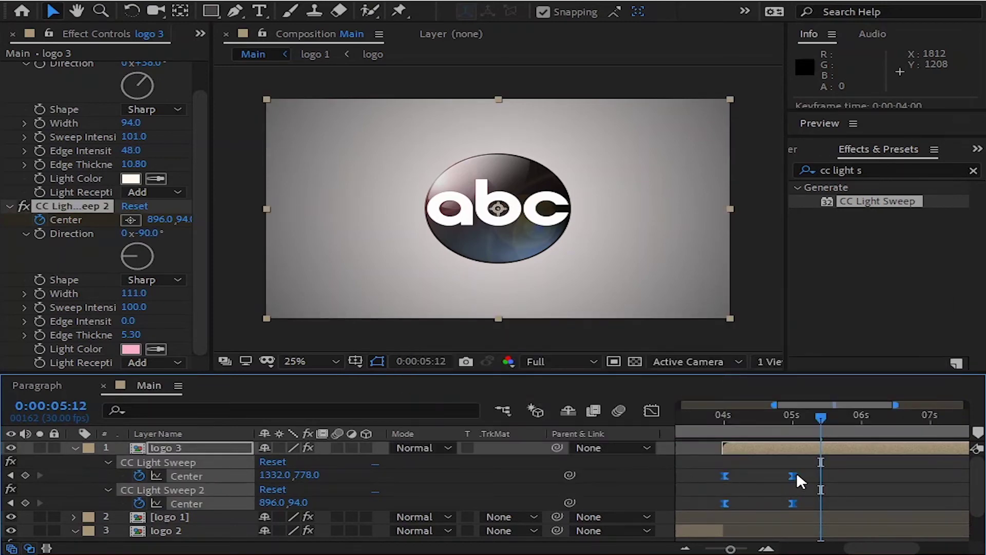
- In the speed graph, move the later sweep keyframes earlier so the curves peak mid-sweep
left_click_drag(809, 468, 711, 529)
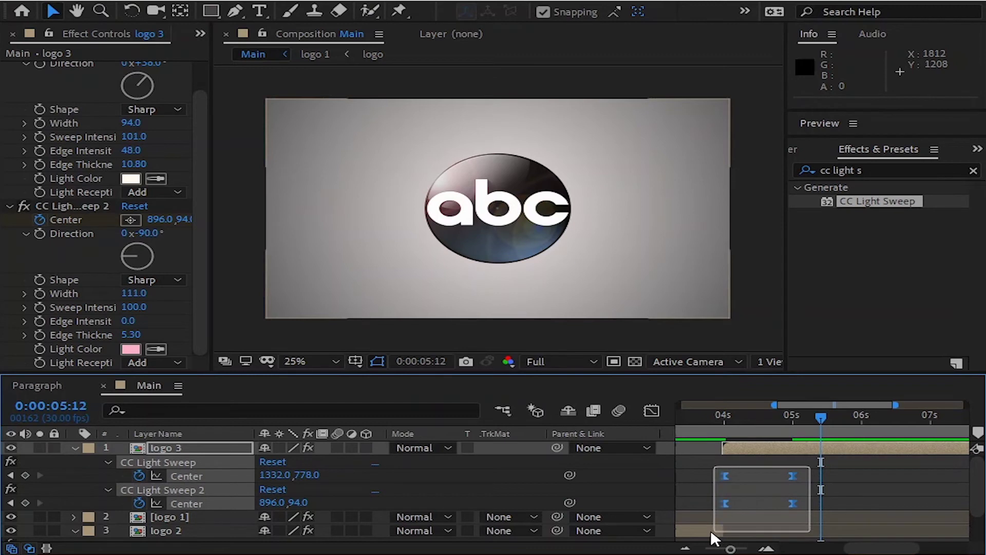
left_click(651, 411)
left_click_drag(811, 508, 777, 518)
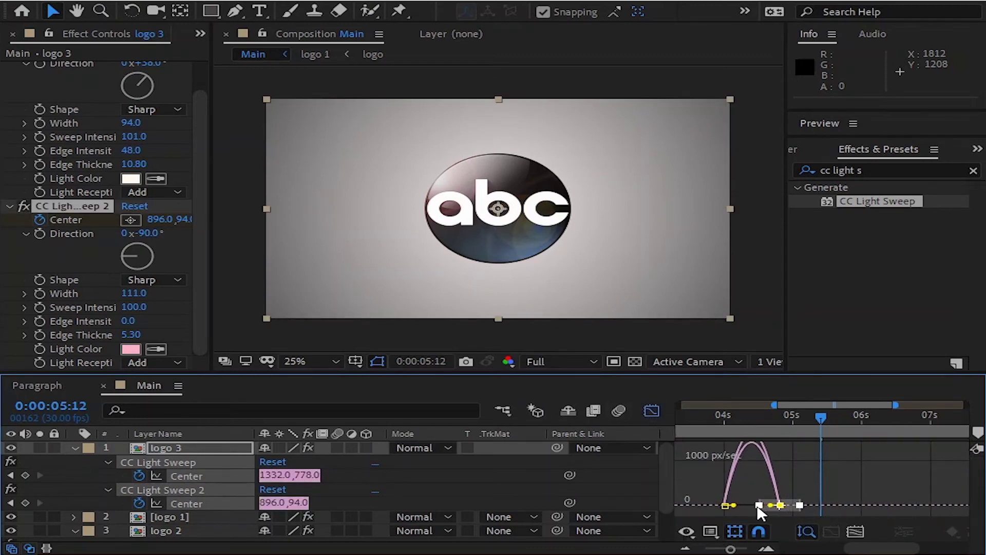
left_click_drag(783, 506, 778, 506)
left_click(711, 501)
mouse_move(711, 498)
left_mouse_down()
mouse_move(742, 511)
mouse_move(758, 499)
left_mouse_up()
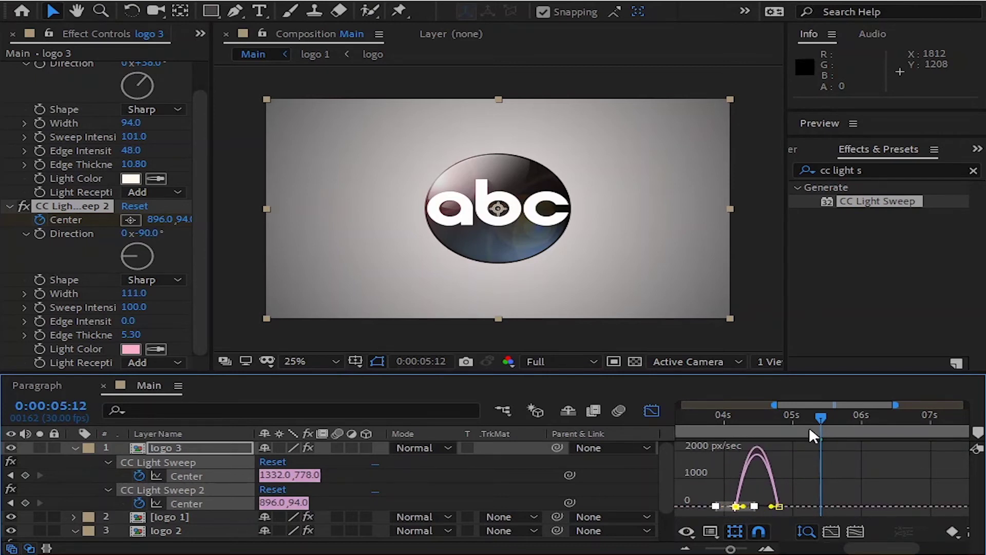
left_click(652, 410)
- Preview the eased sweeps from about 4 seconds, then set the time to 0:00:05:07
left_click_drag(821, 416, 698, 435)
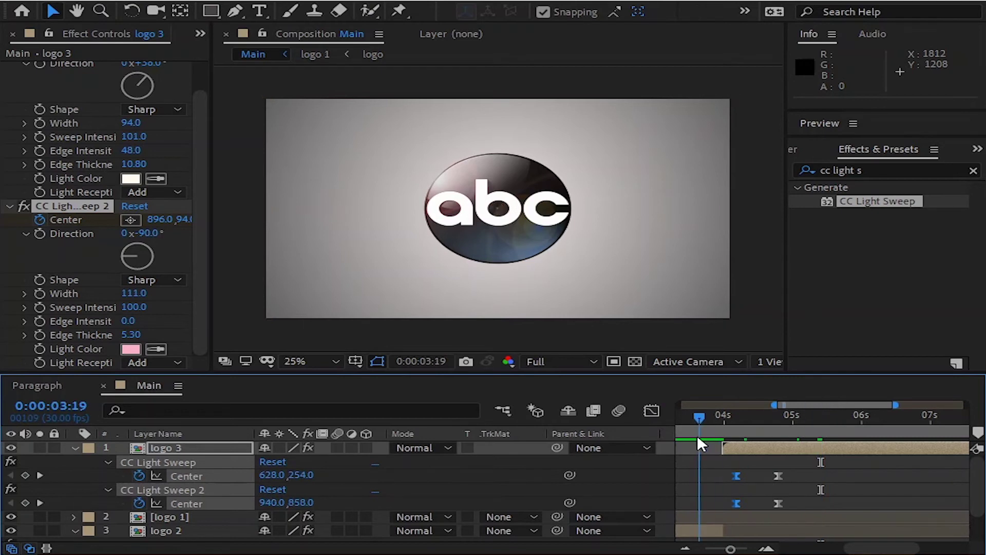
key("space")
key("space")
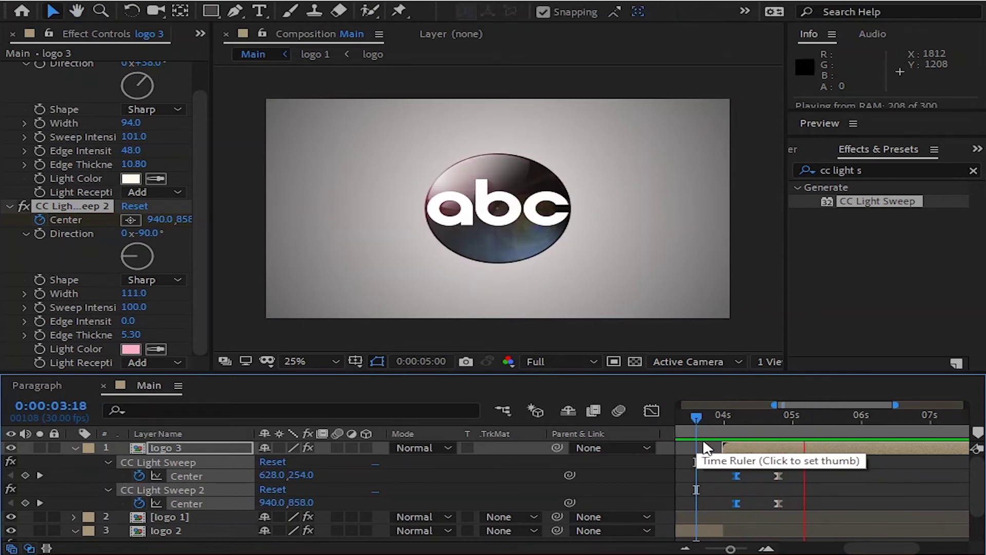
left_click_drag(825, 417, 707, 438)
key("space")
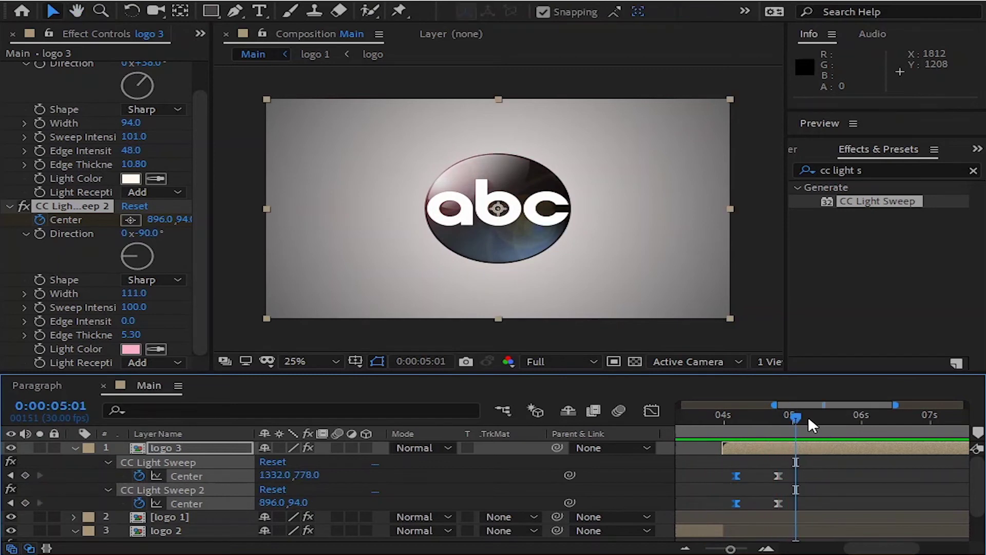
left_click_drag(796, 417, 822, 418)
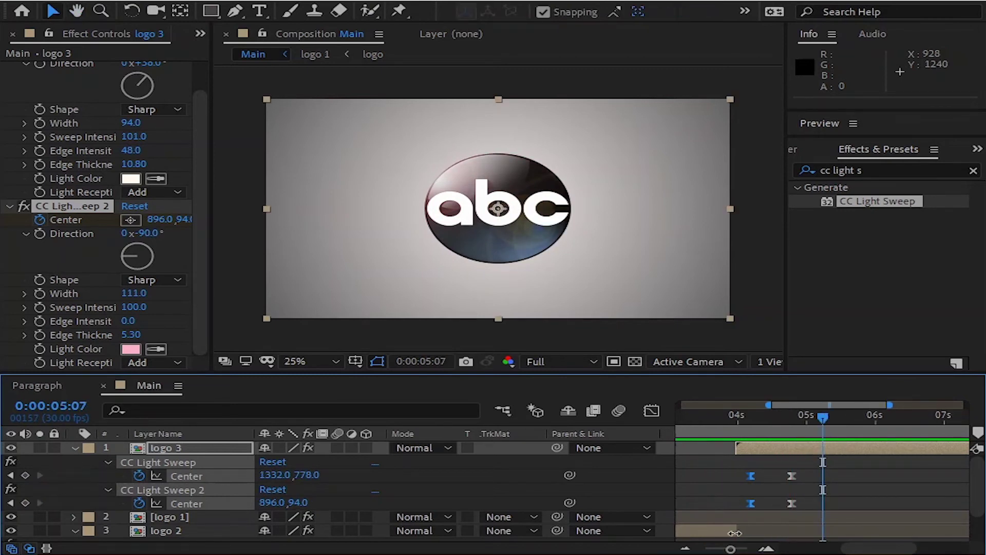
- Trim logo 2's out-point earlier and slide logo 3 with its sweep keyframes earlier
left_click(737, 533)
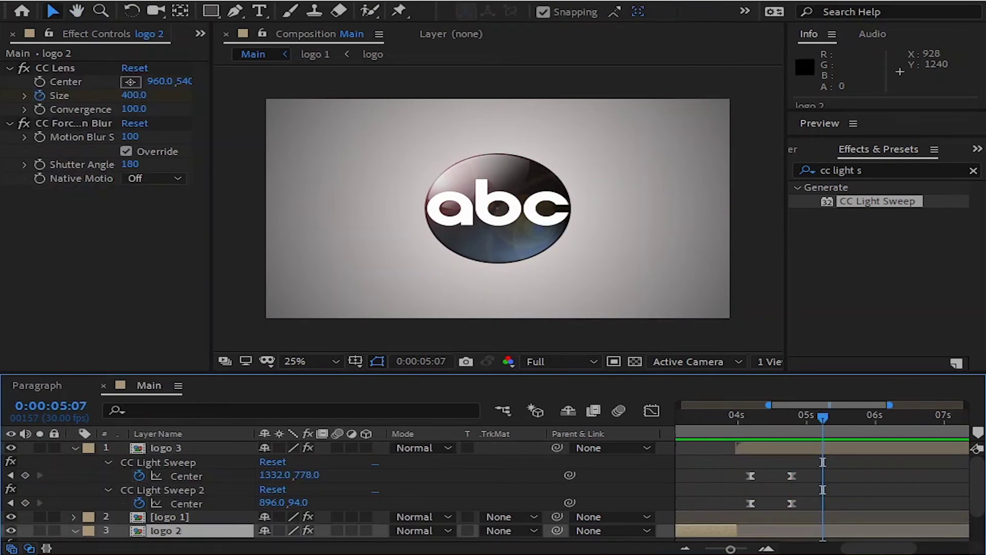
scroll(822, 491, "left", 5)
scroll(822, 491, "down", 1)
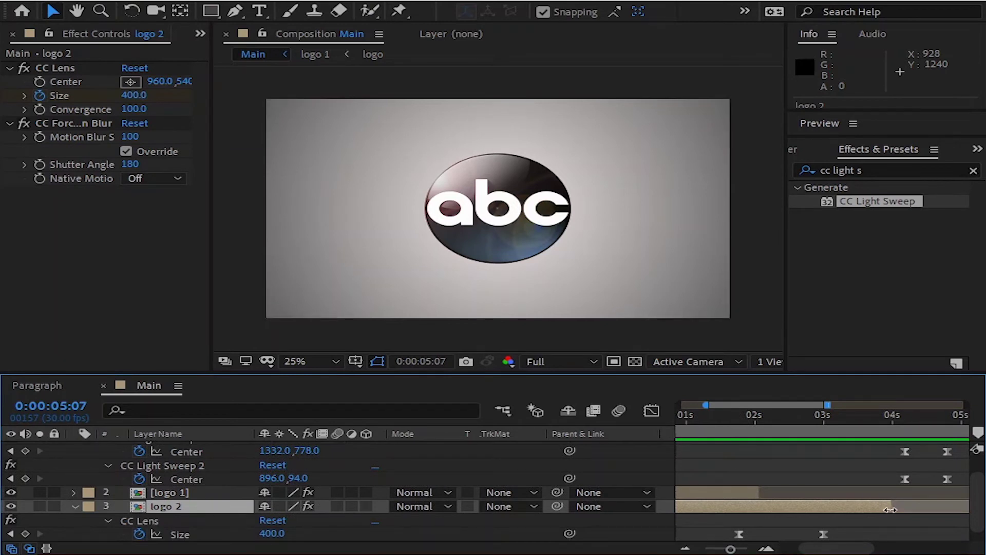
left_click_drag(891, 510, 857, 512)
scroll(877, 488, "up", 1)
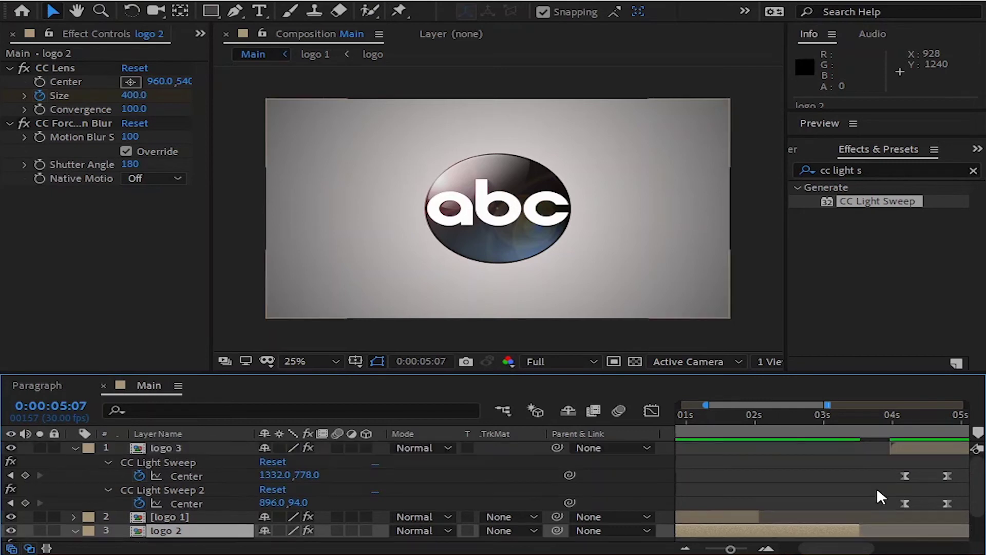
mouse_move(885, 472)
left_mouse_down()
mouse_move(915, 495)
mouse_move(958, 506)
left_mouse_up()
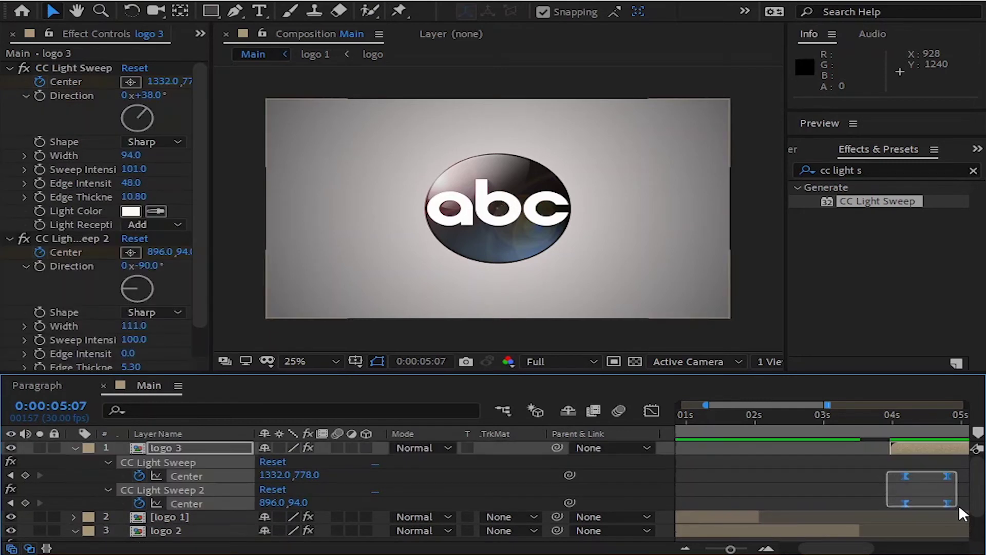
left_click_drag(931, 451, 869, 455)
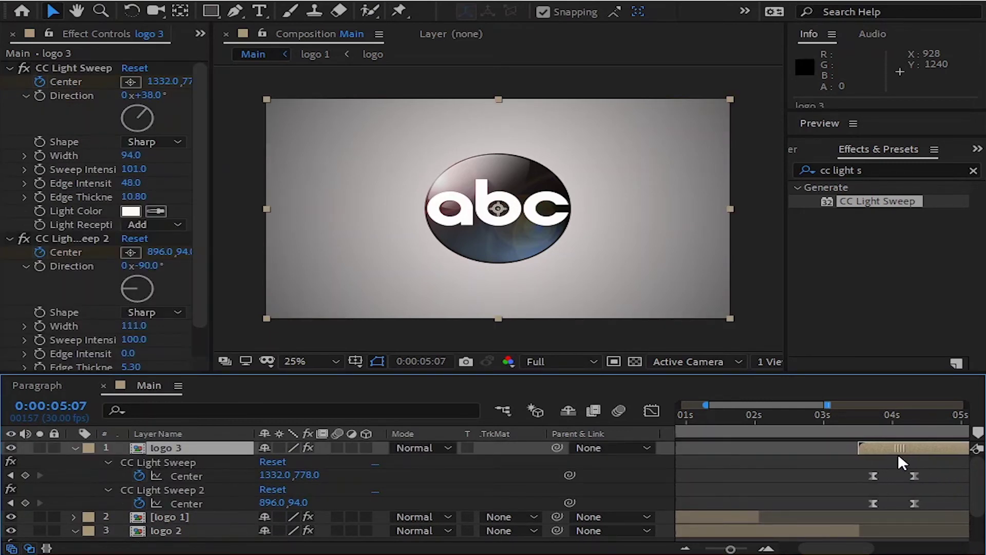
- Preview the new timing, set the time to 0:00:04:19, and collapse logo 3's effects
left_click(859, 419)
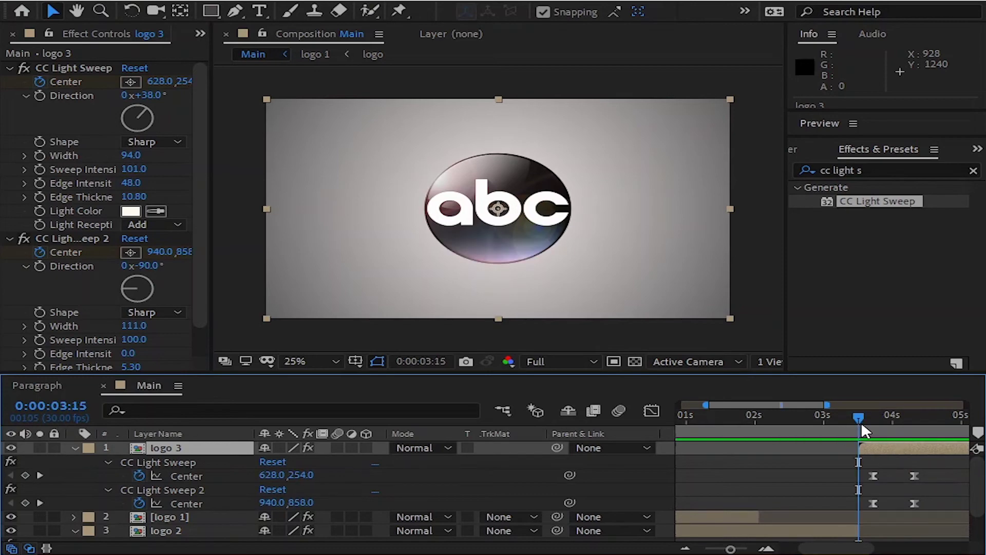
key("space")
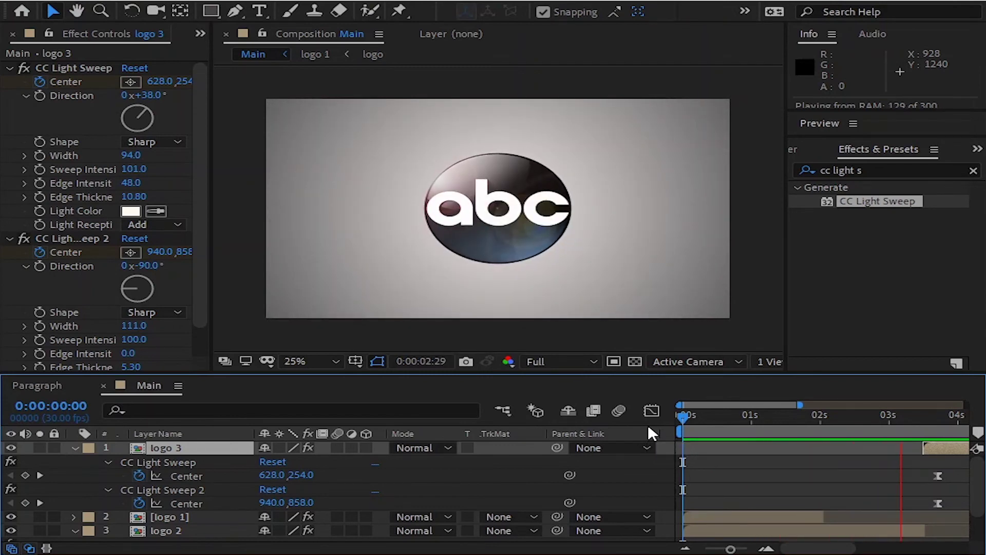
key("space")
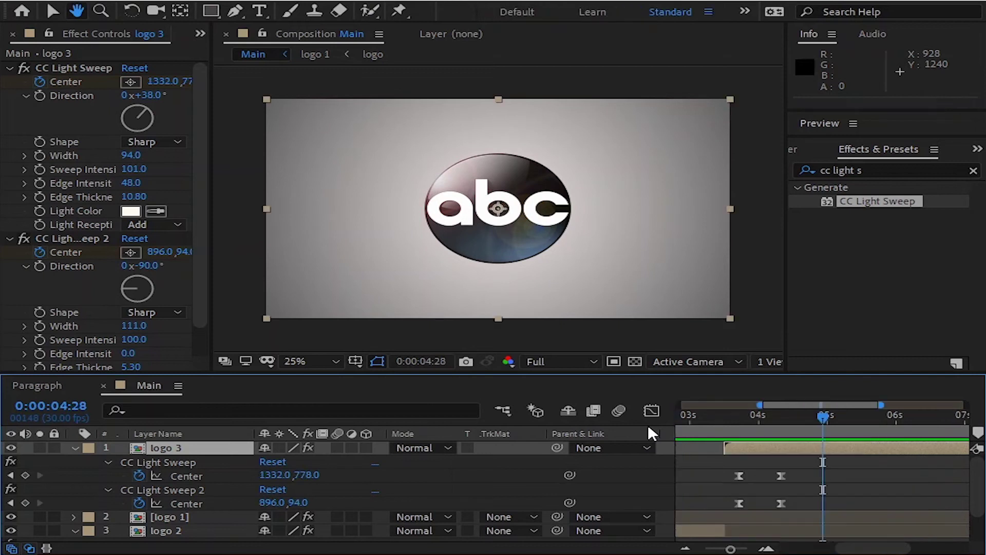
left_click_drag(822, 417, 802, 419)
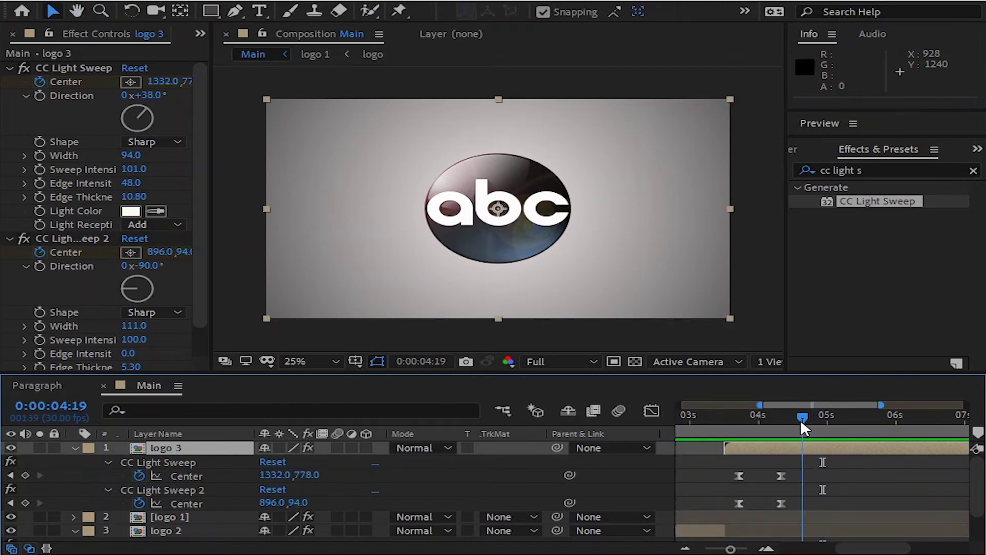
left_click(73, 447)
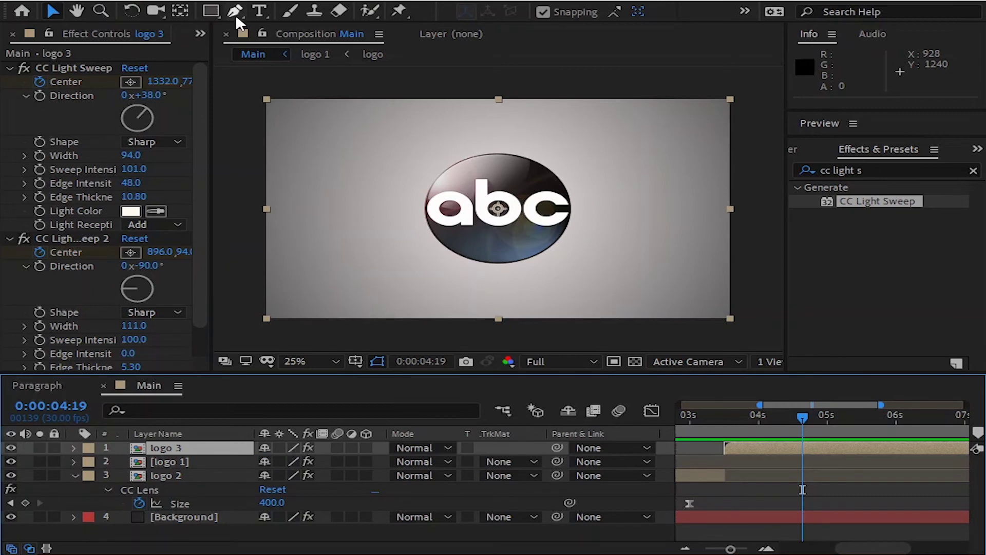
left_click(258, 10)
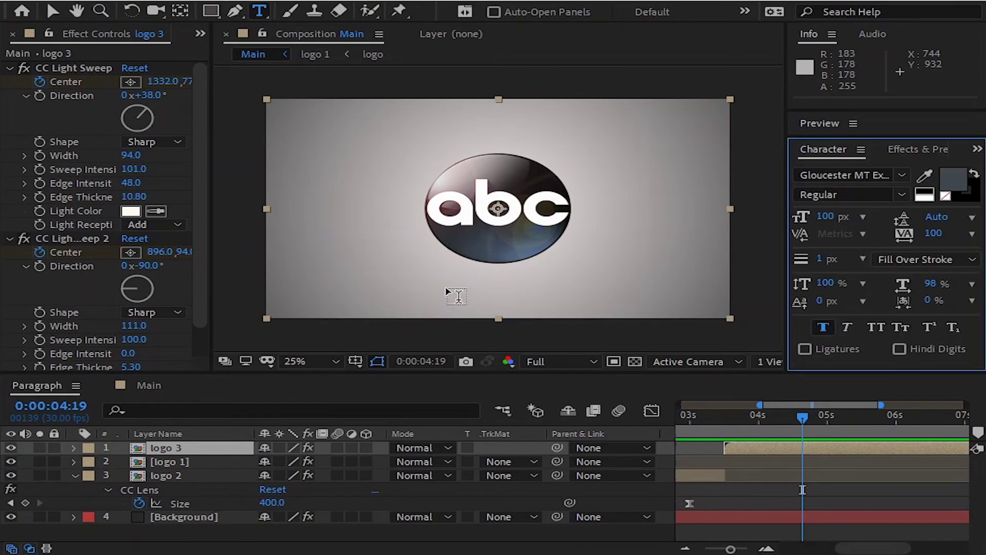
left_click(462, 294)
left_click(445, 287)
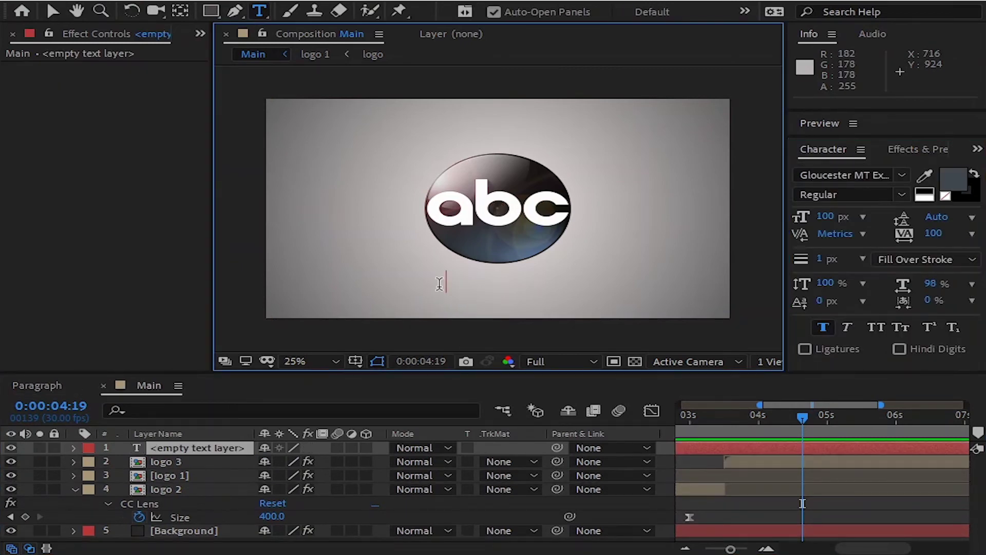
type("www")
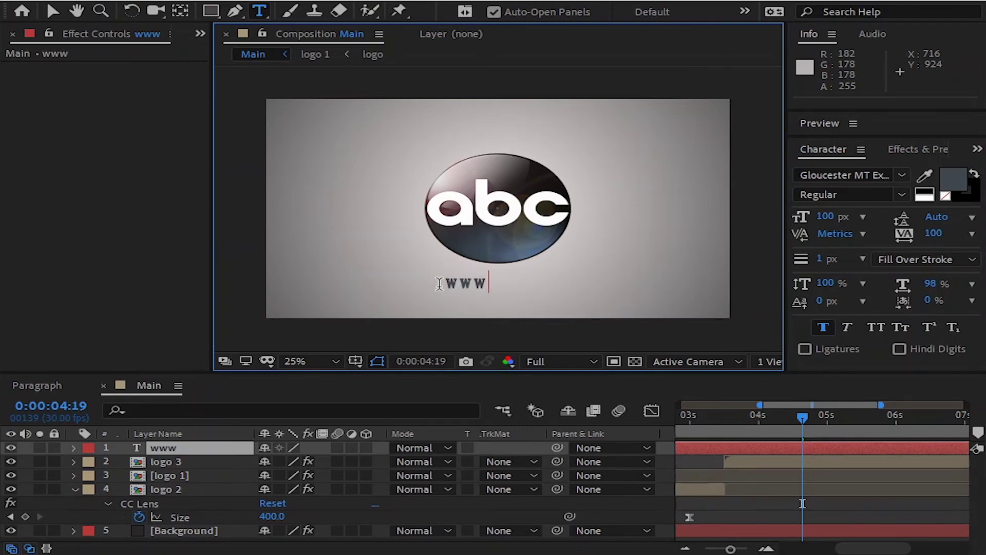
type(".abc")
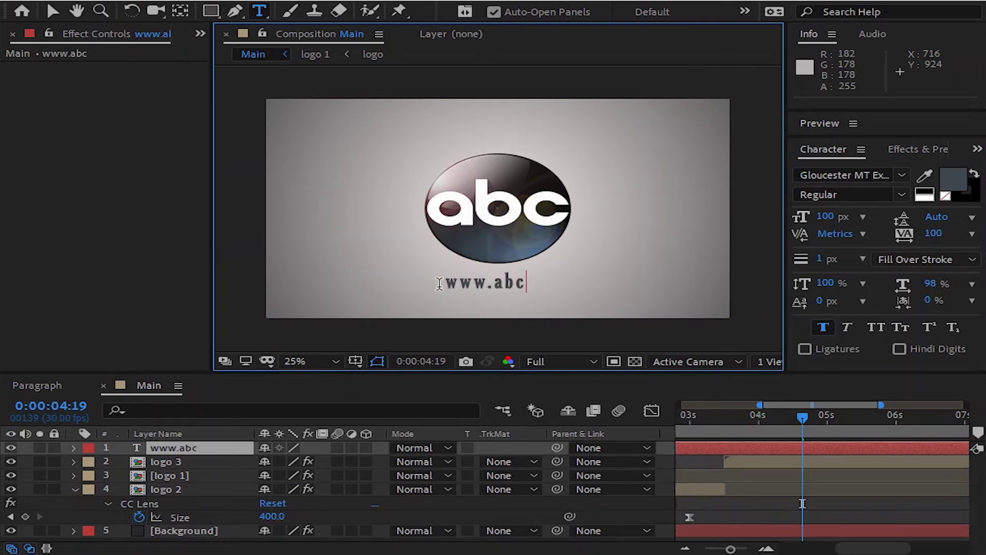
type(".com")
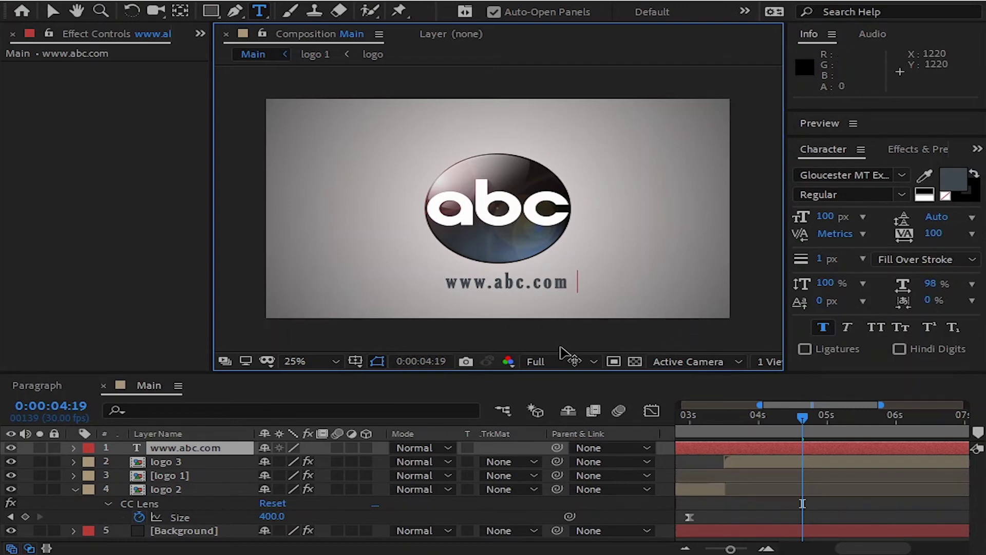
left_click_drag(578, 282, 443, 282)
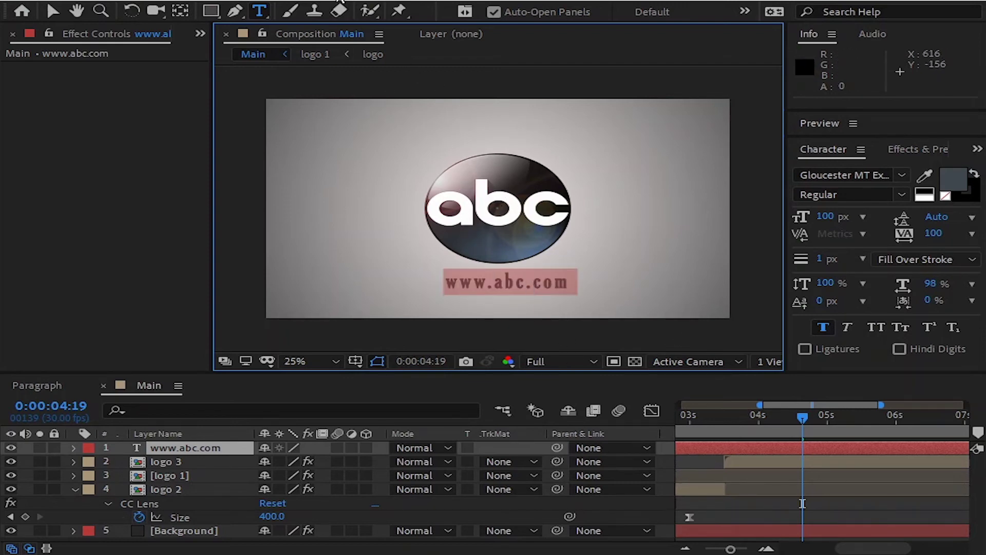
left_click(395, 0)
- Centre the text, then keyframe its mask from a collapsed centre line at 0 s to full at 1 s
left_click(427, 94)
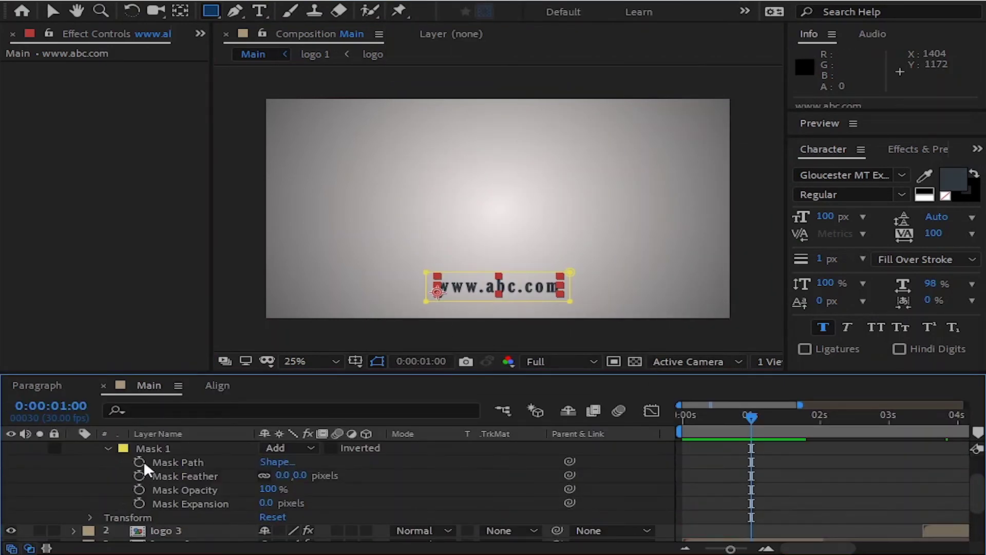
left_click(139, 461)
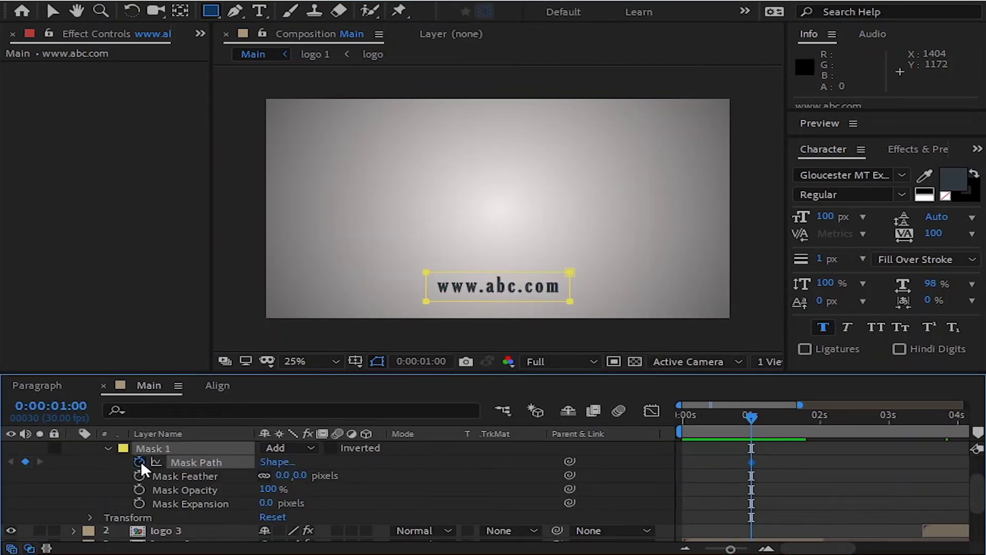
left_click_drag(753, 414, 654, 420)
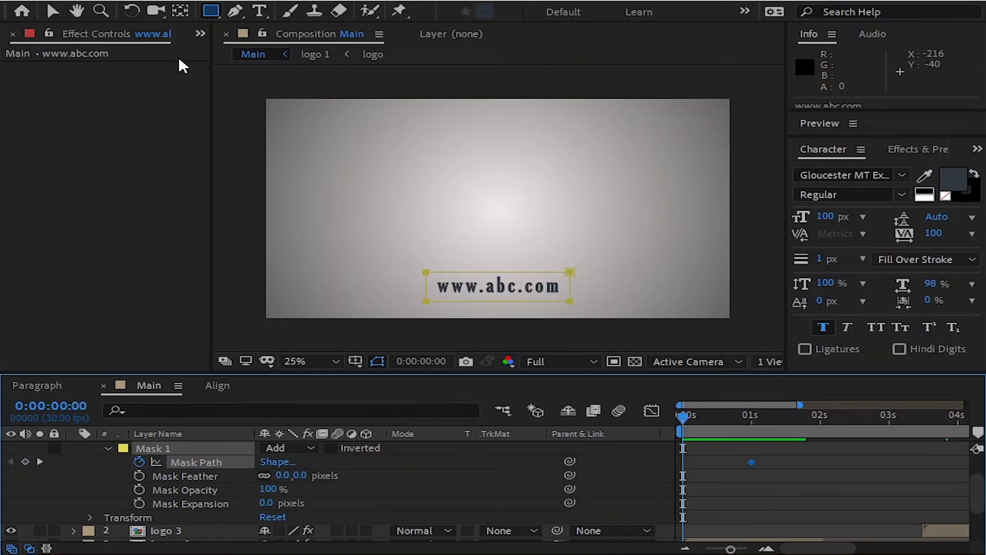
left_click(51, 10)
left_click(567, 295)
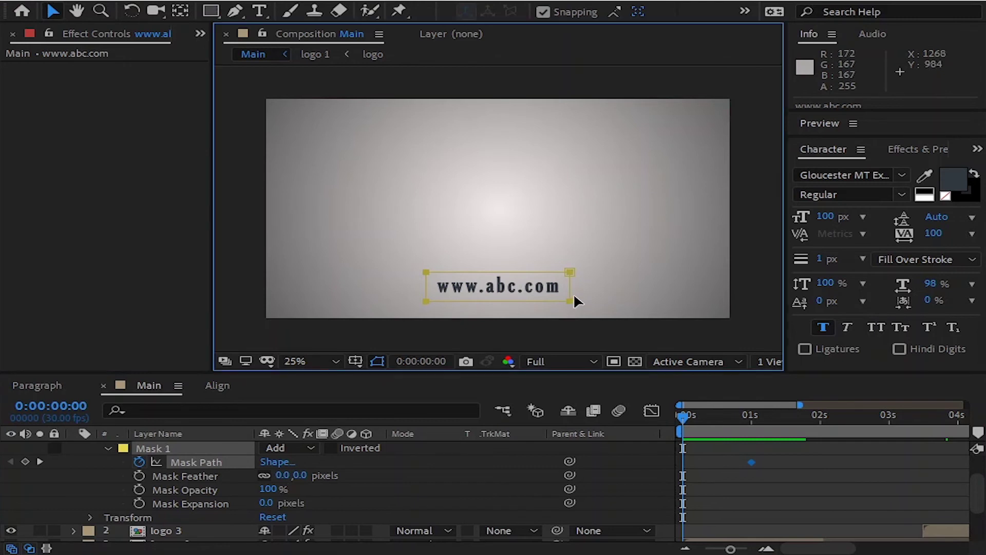
mouse_move(569, 267)
left_mouse_down()
mouse_move(570, 301)
mouse_move(501, 302)
left_mouse_up()
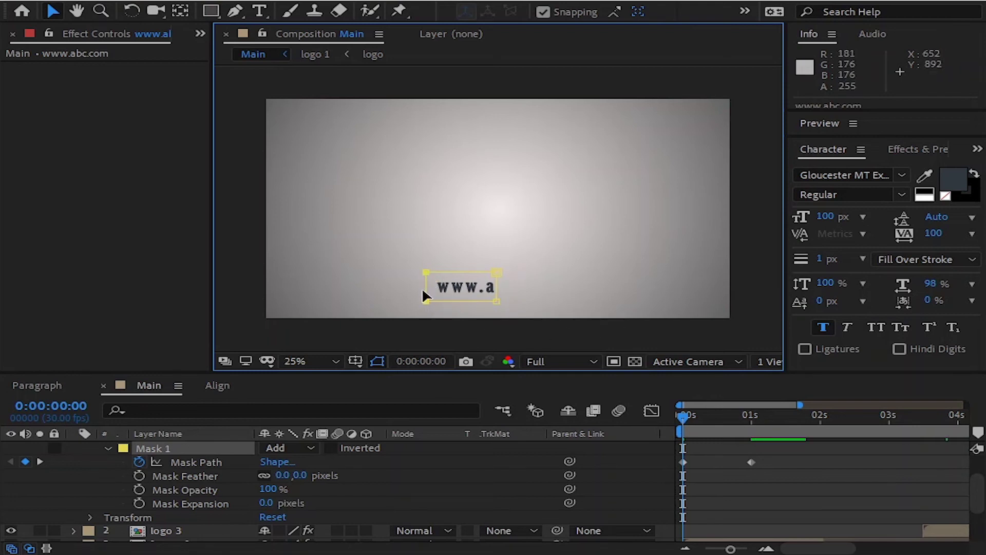
left_click_drag(424, 301, 495, 312)
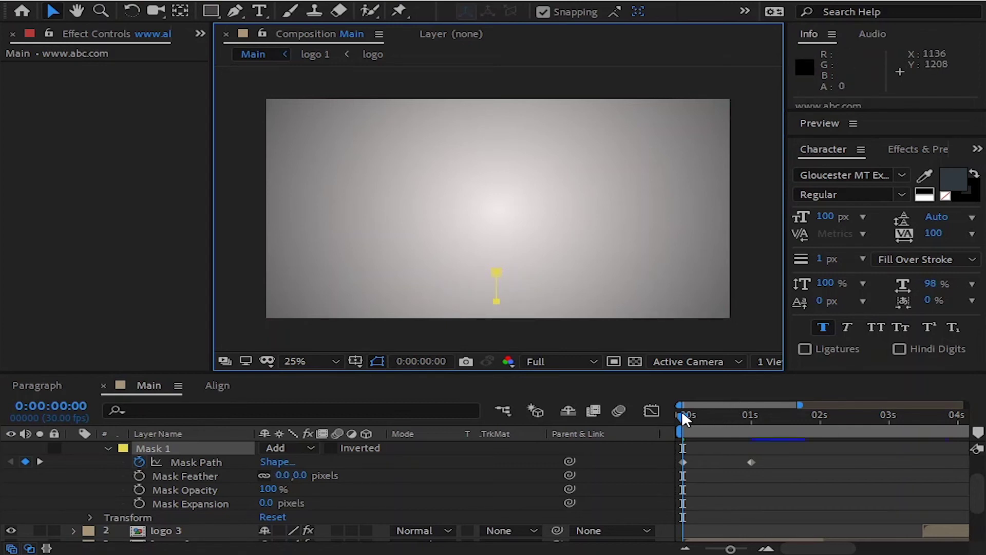
key("space")
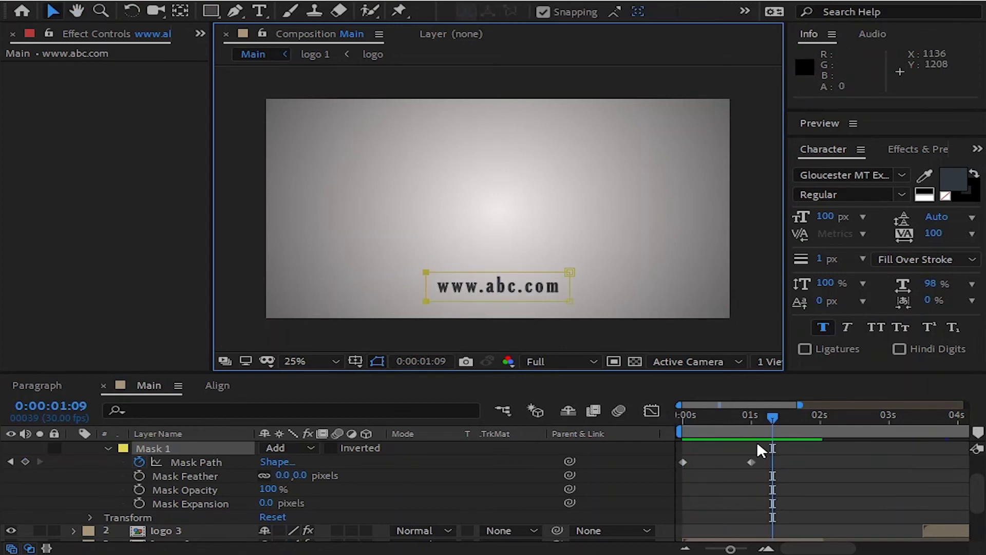
left_click_drag(757, 443, 679, 464)
right_click(680, 458)
mouse_move(759, 455)
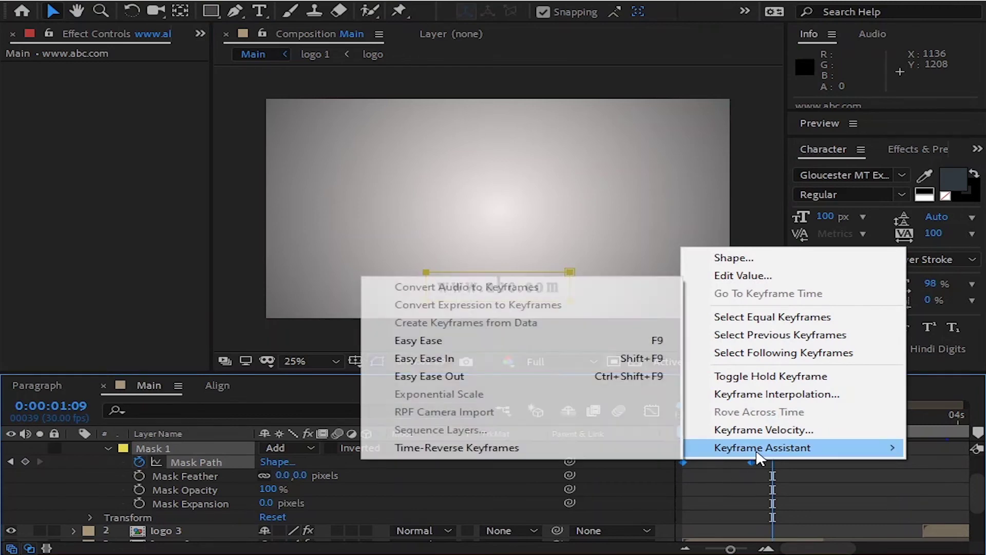
left_click(539, 340)
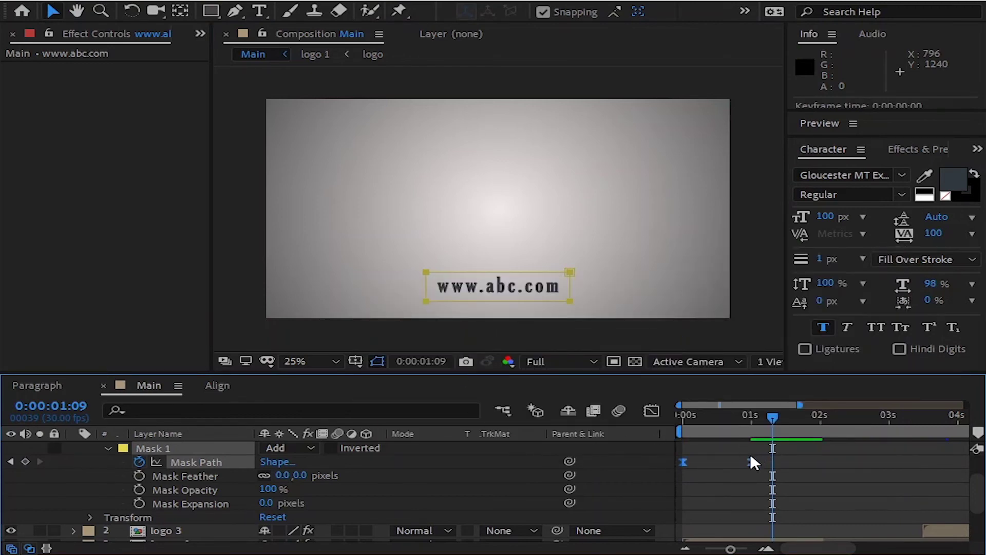
- Reshape the mask speed curve to start slowly and peak at the final keyframe, then preview
left_click_drag(763, 448, 673, 471)
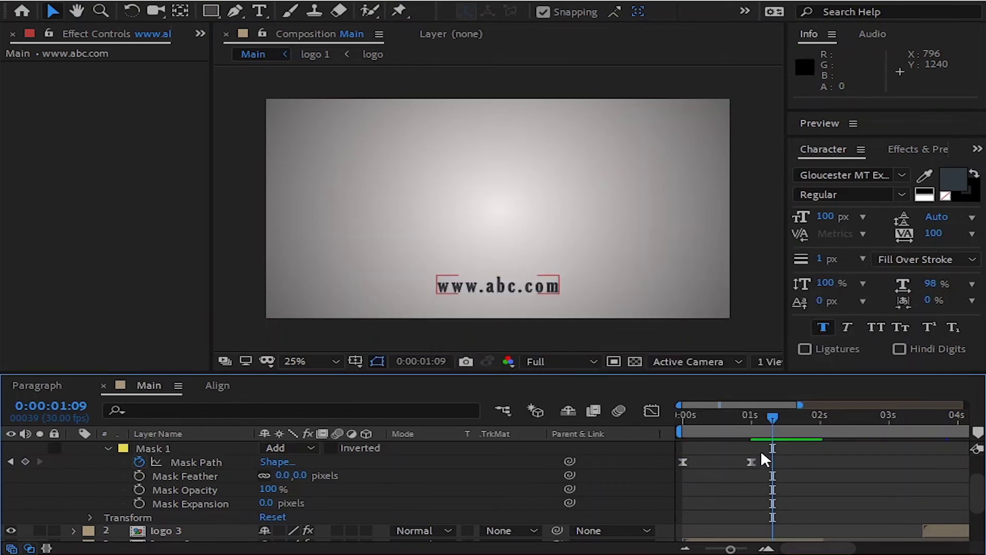
left_click(656, 407)
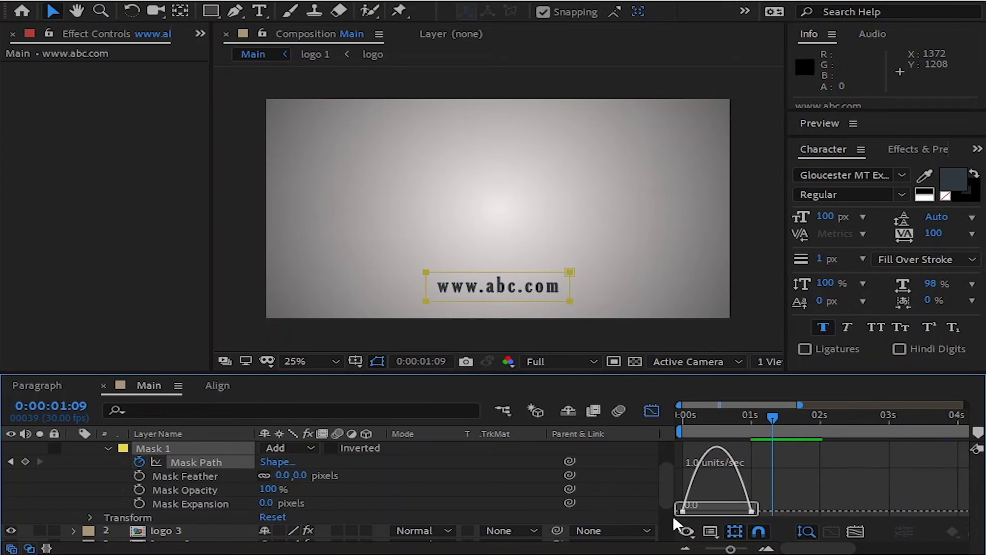
left_click_drag(728, 511, 782, 502)
left_click_drag(693, 511, 791, 511)
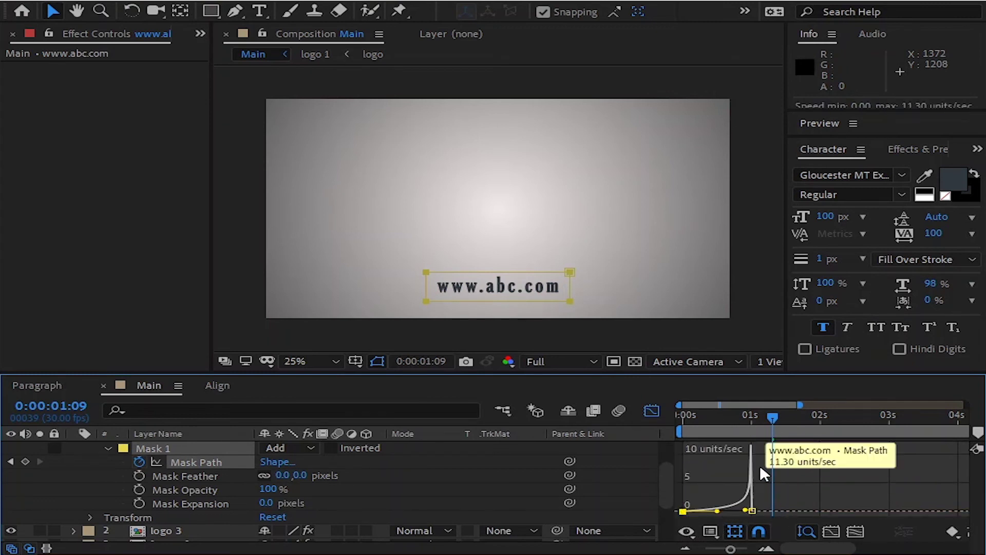
left_click(653, 408)
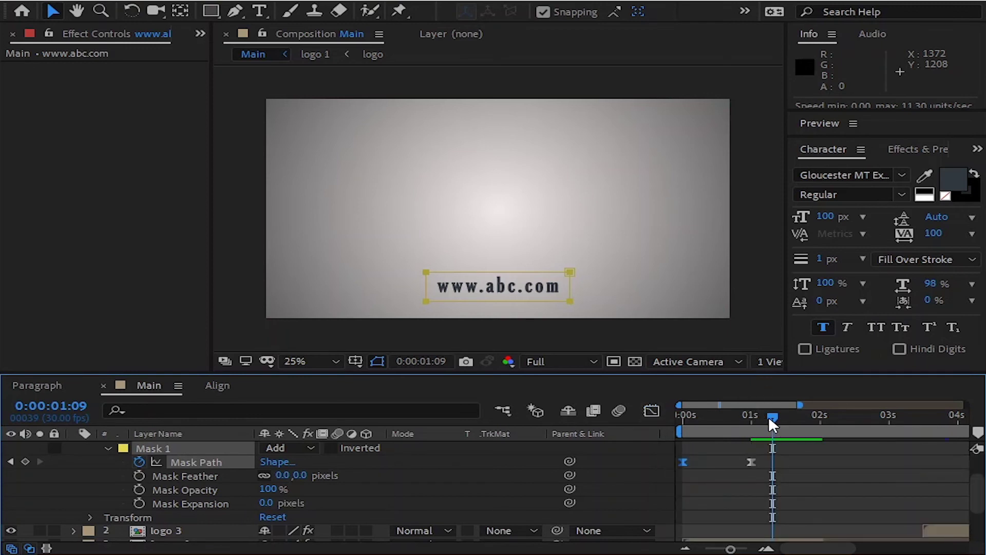
key("space")
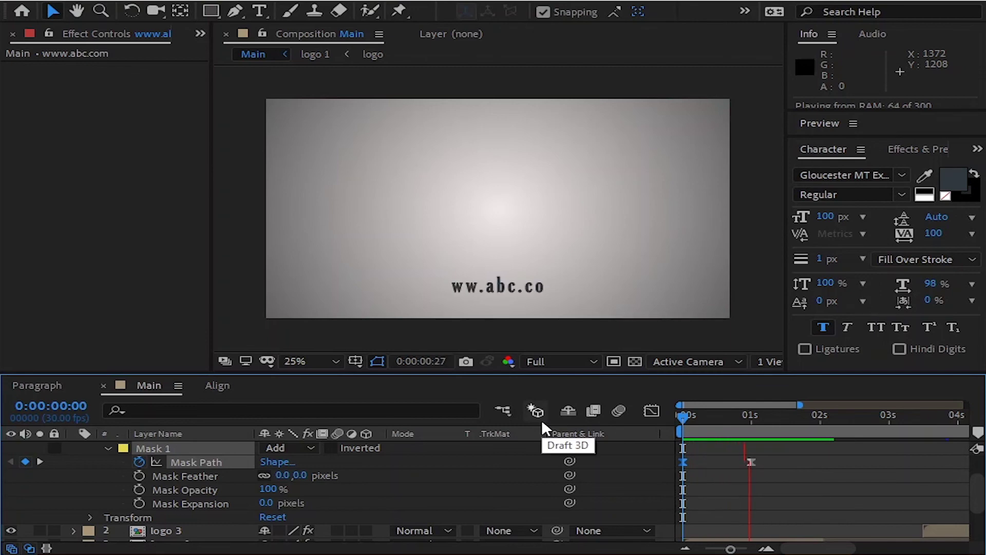
left_click_drag(784, 413, 797, 411)
key("Home")
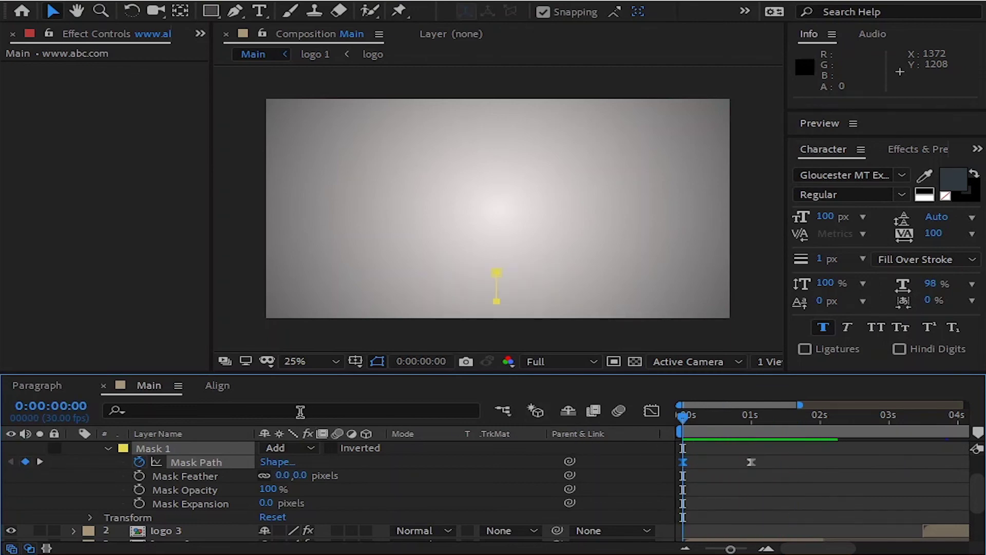
scroll(222, 483, "up", 3)
right_click(183, 450)
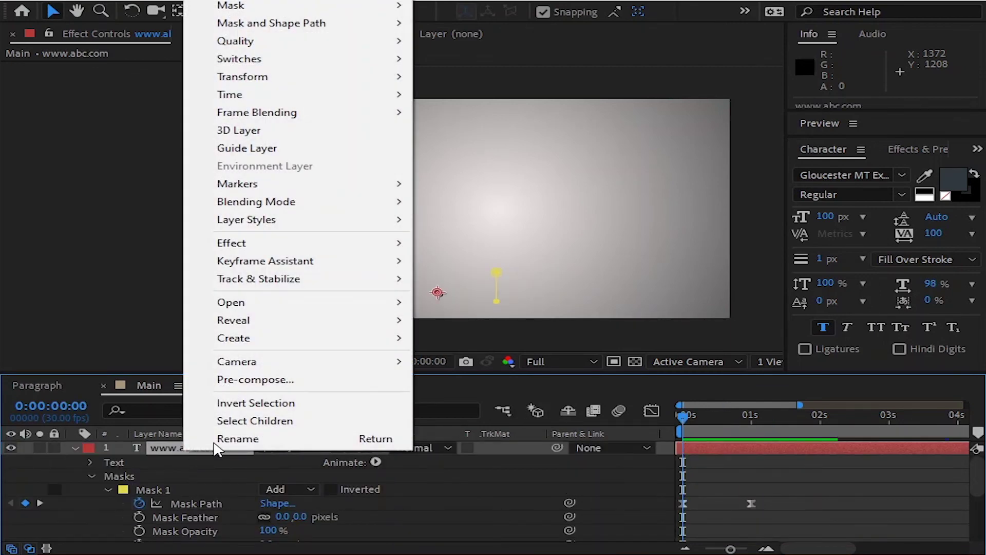
left_click(257, 380)
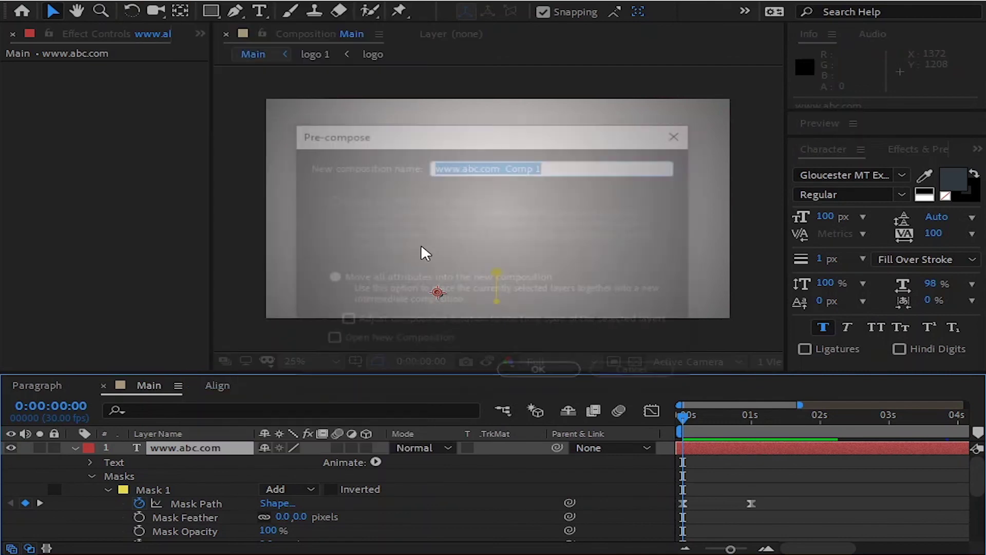
type("tr")
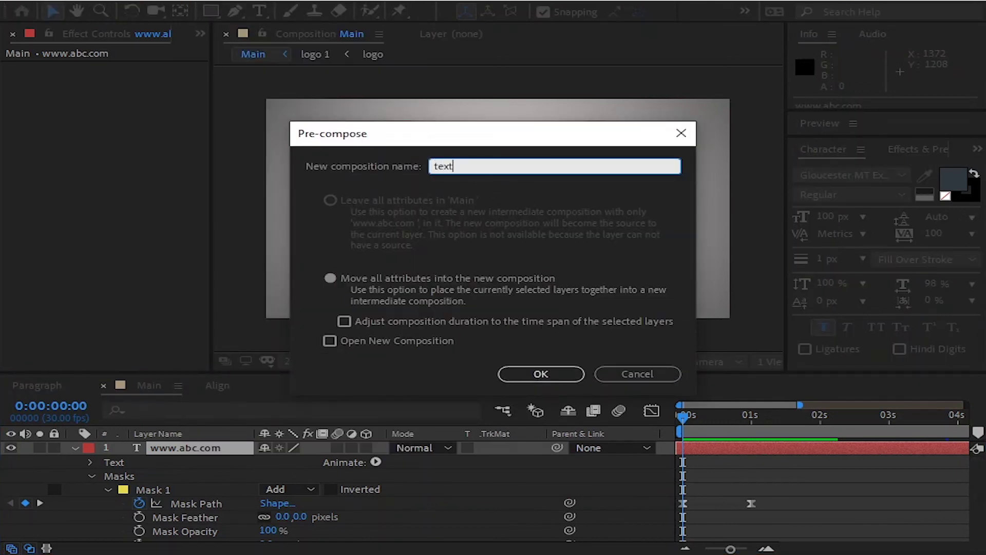
left_click(511, 373)
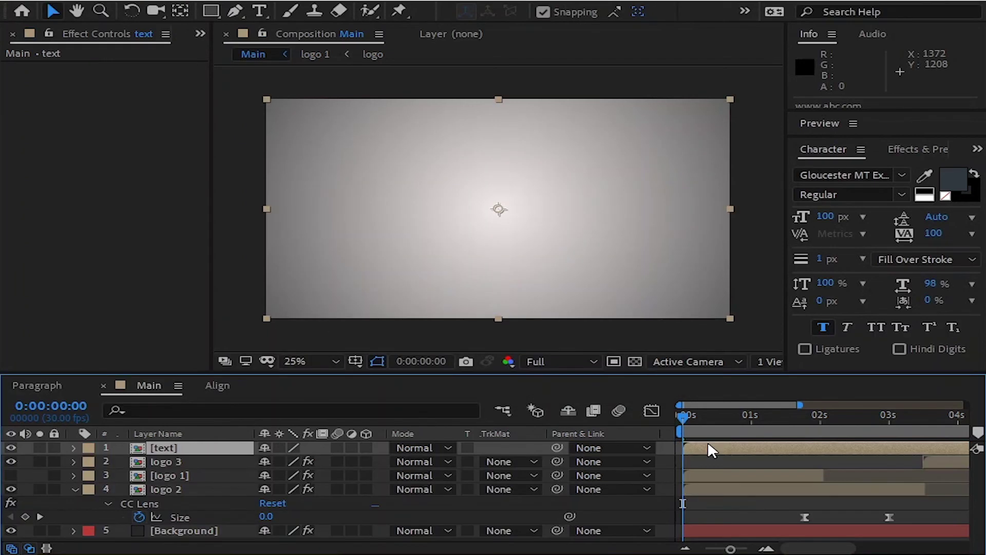
- Shift the text precomp to start around 4.5 s, after logo 3's sweeps, and preview the result
left_click_drag(702, 447, 859, 455)
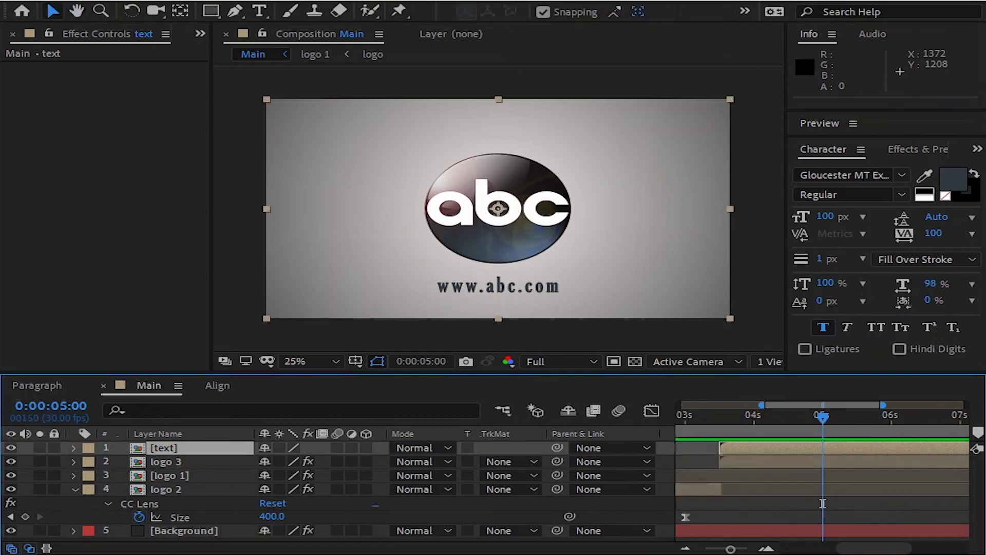
left_click_drag(791, 445, 850, 443)
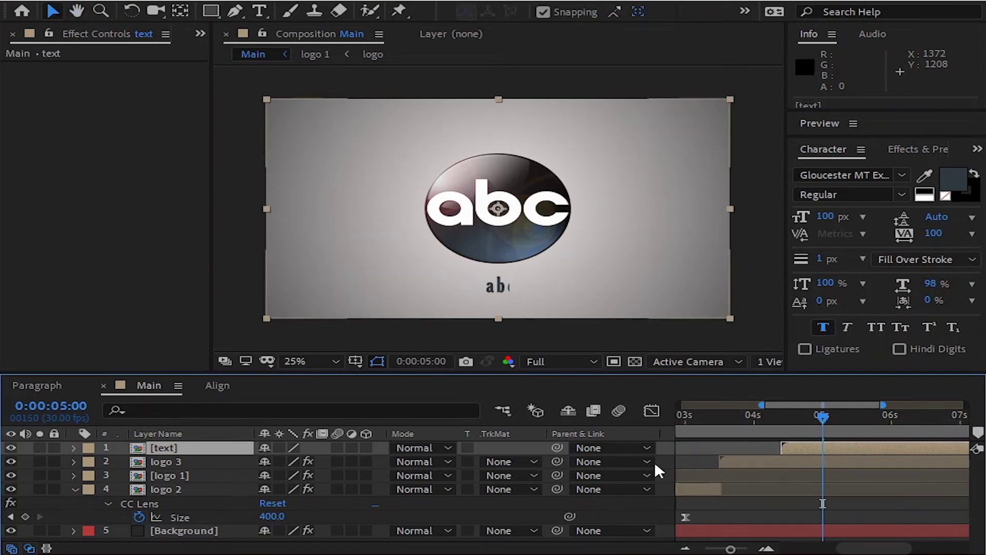
left_click(152, 461)
key("u")
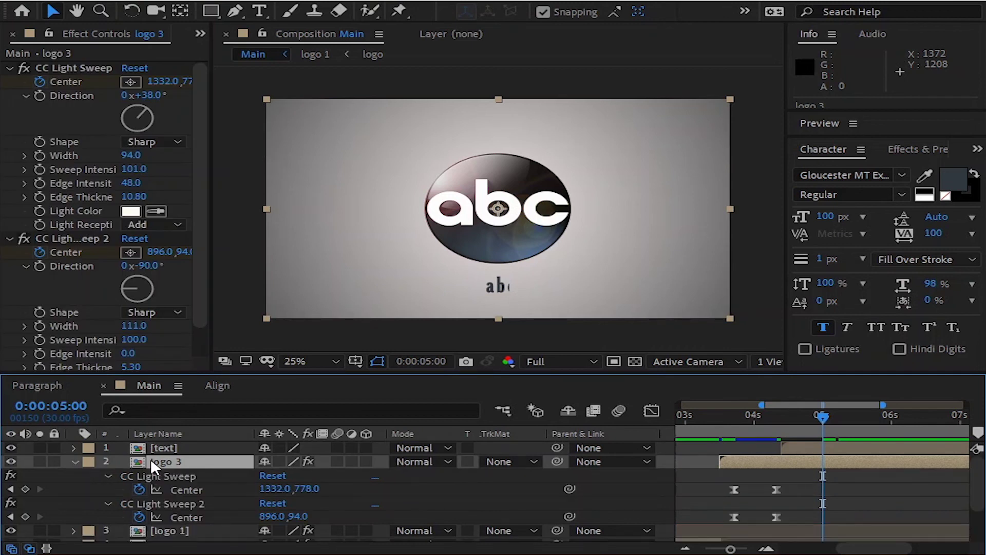
left_click(806, 443)
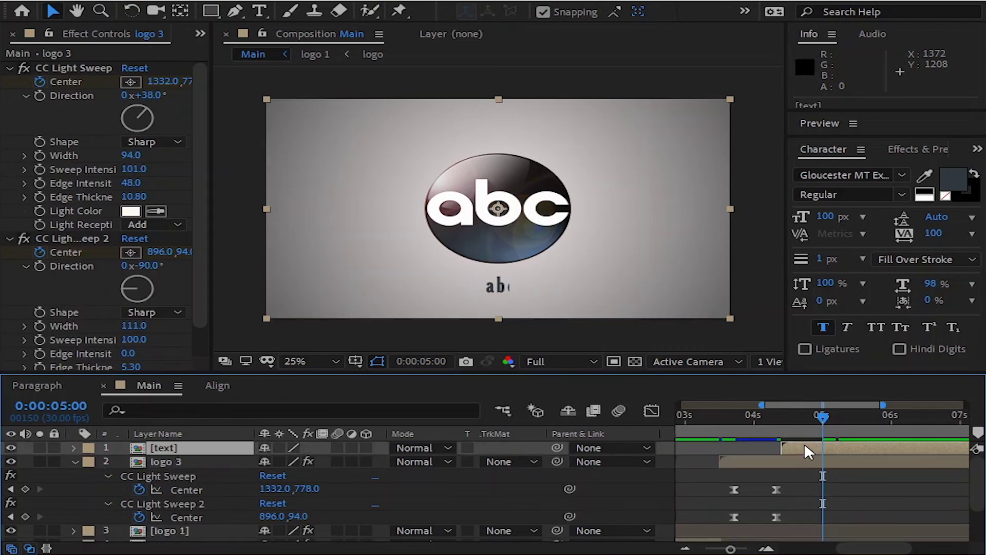
left_click_drag(827, 416, 699, 426)
key("space")
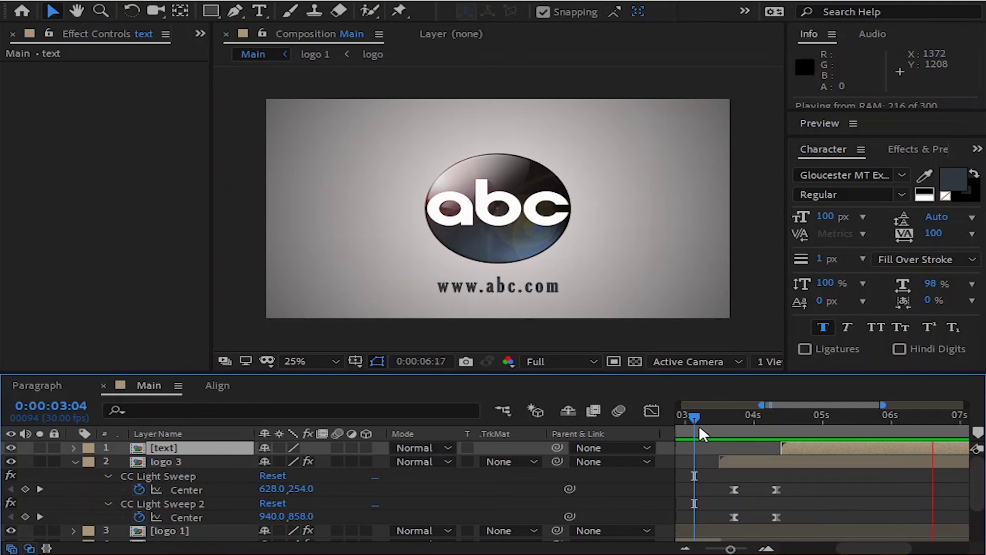
key("space")
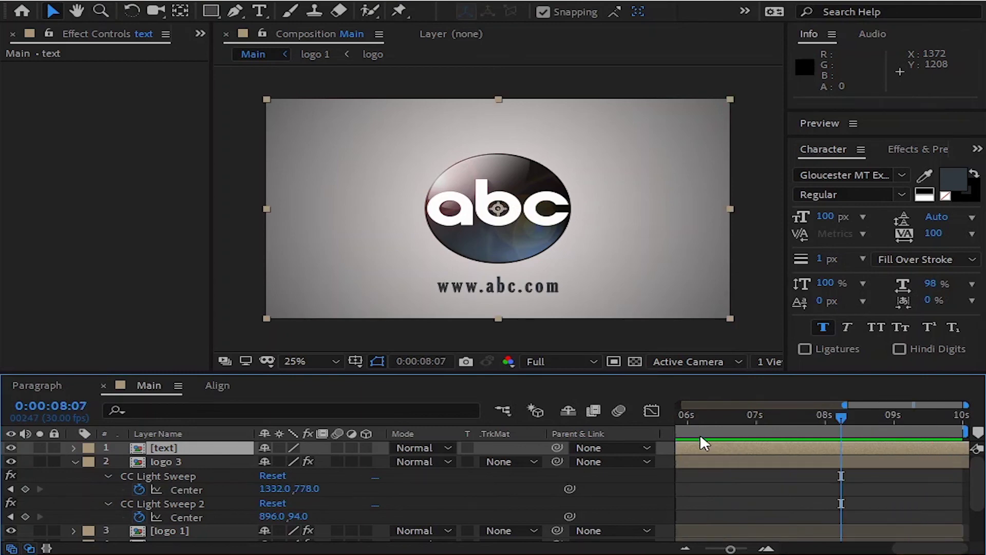
key("Home")
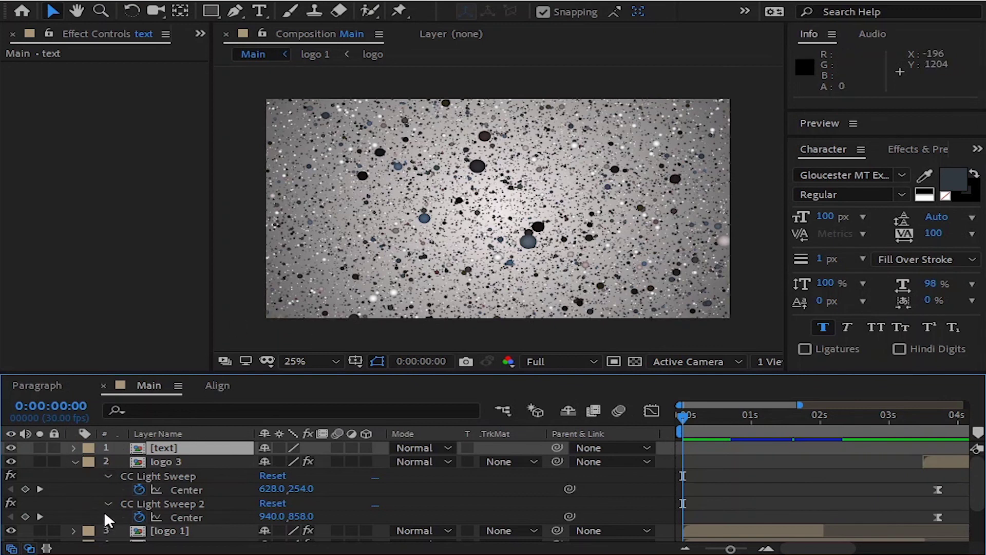
- Collapse logo 3 and logo 2, then add a full-frame 1920×1080 Dark Blue Solid 1 on top
left_click(76, 458)
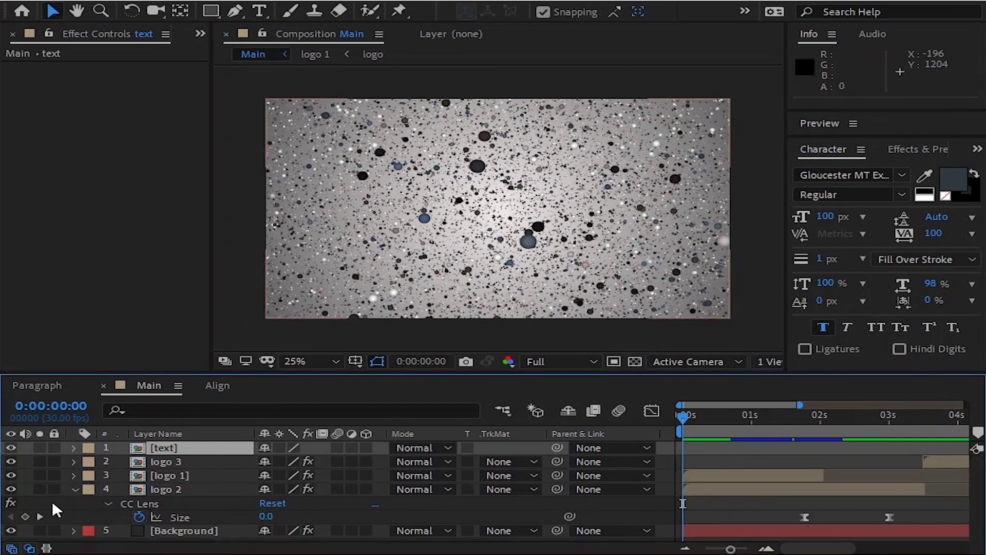
left_click(76, 489)
right_click(143, 521)
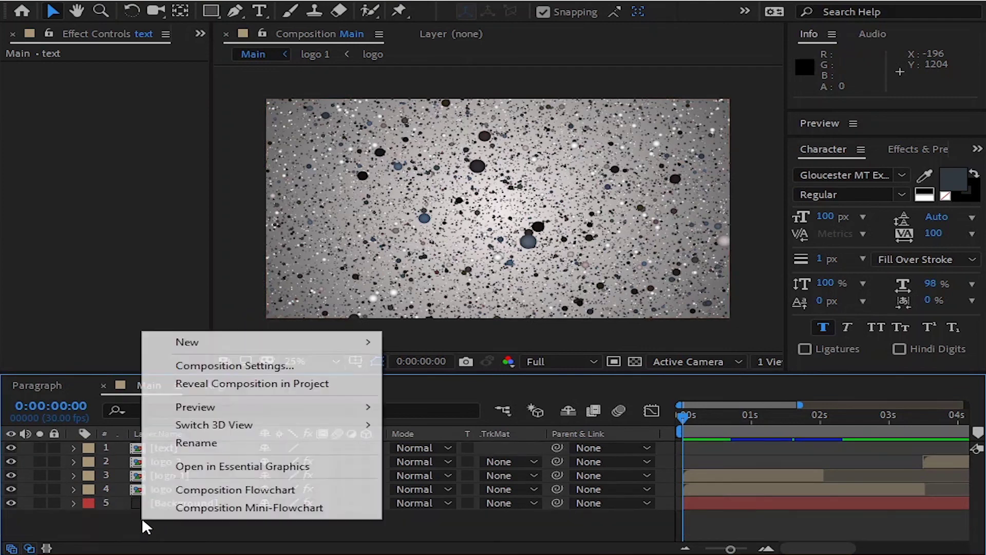
mouse_move(244, 343)
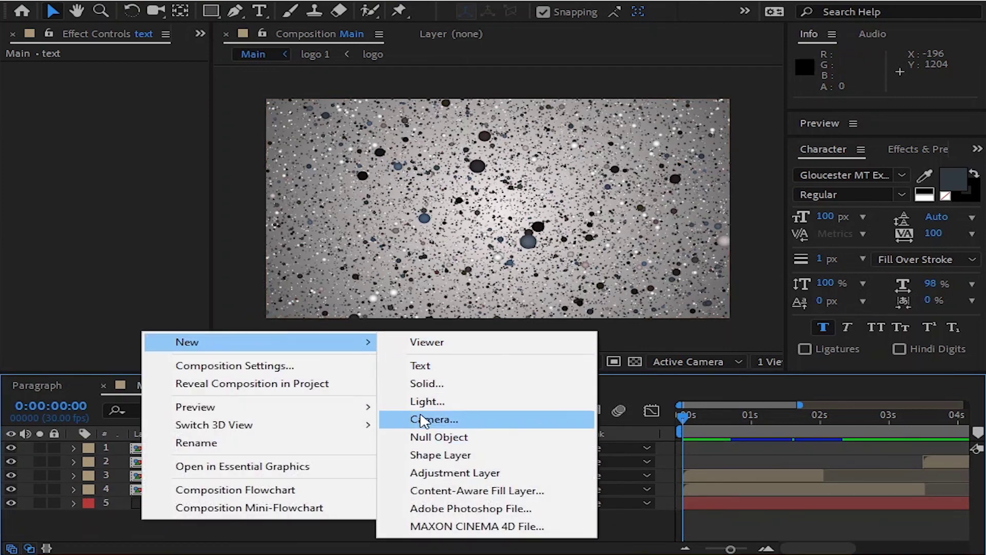
left_click(426, 390)
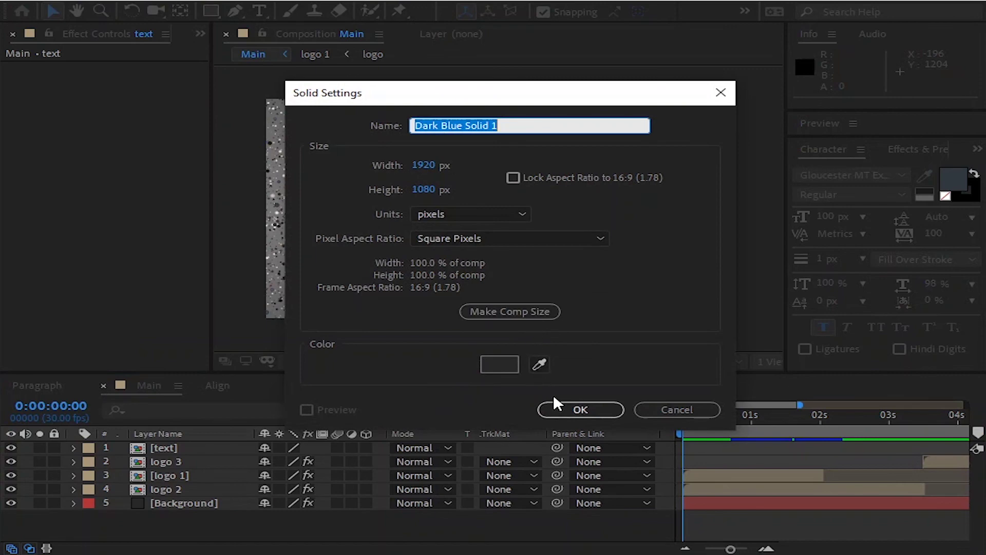
left_click(571, 413)
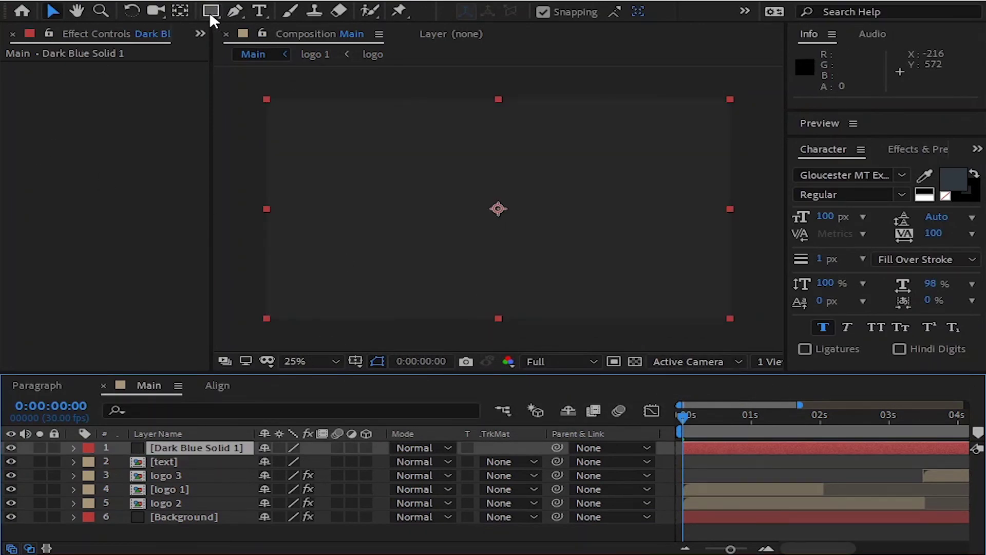
- Select the Rectangle tool and show Title/Action Safe guides in the viewer
left_click(210, 11)
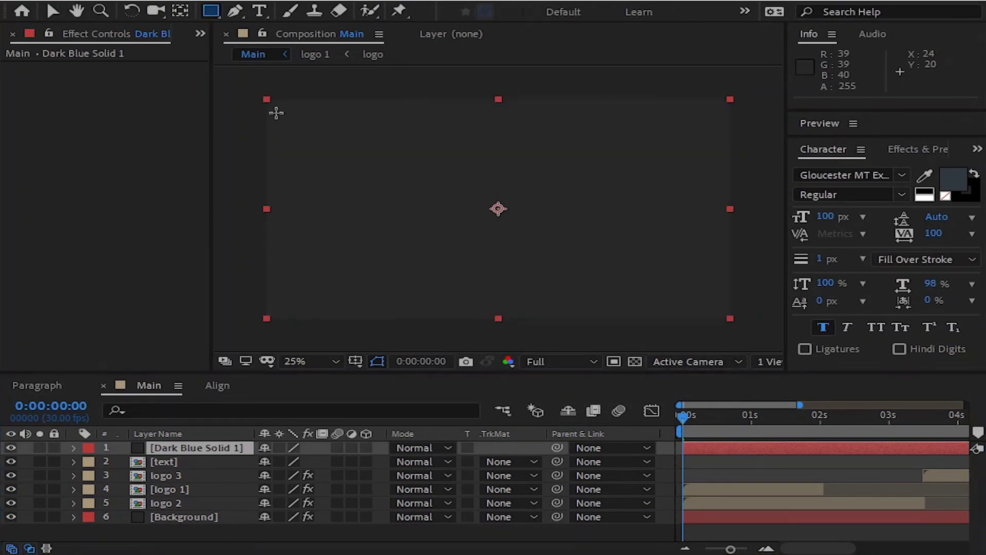
left_click(360, 363)
left_click(385, 377)
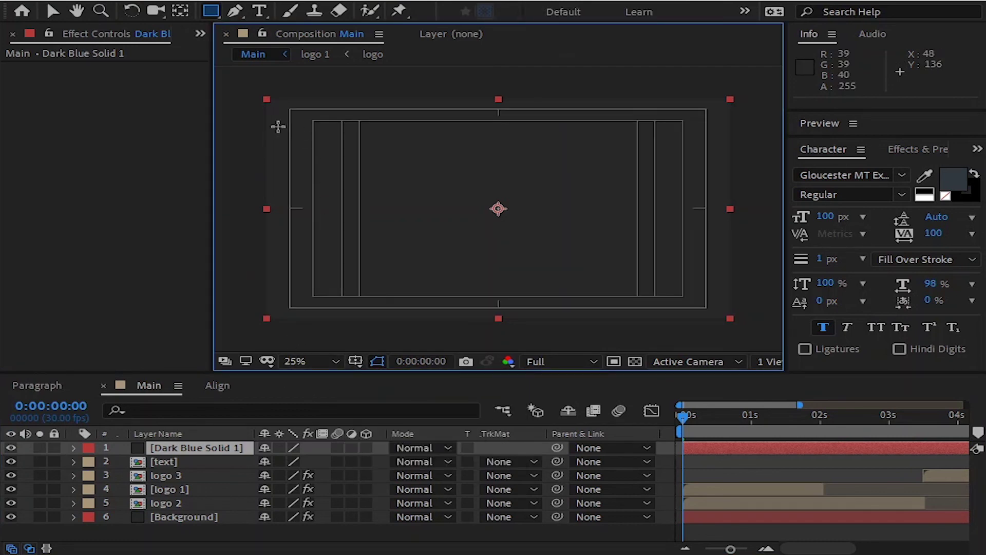
- Draw a wide rectangle mask across the solid's middle and set Mask 1 to Subtract
left_click_drag(261, 121, 763, 297)
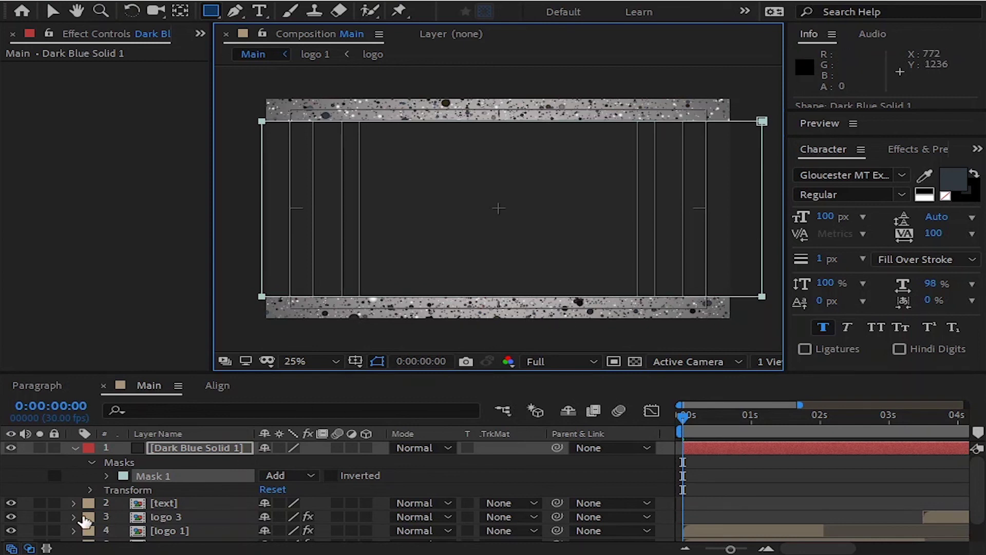
left_click(106, 476)
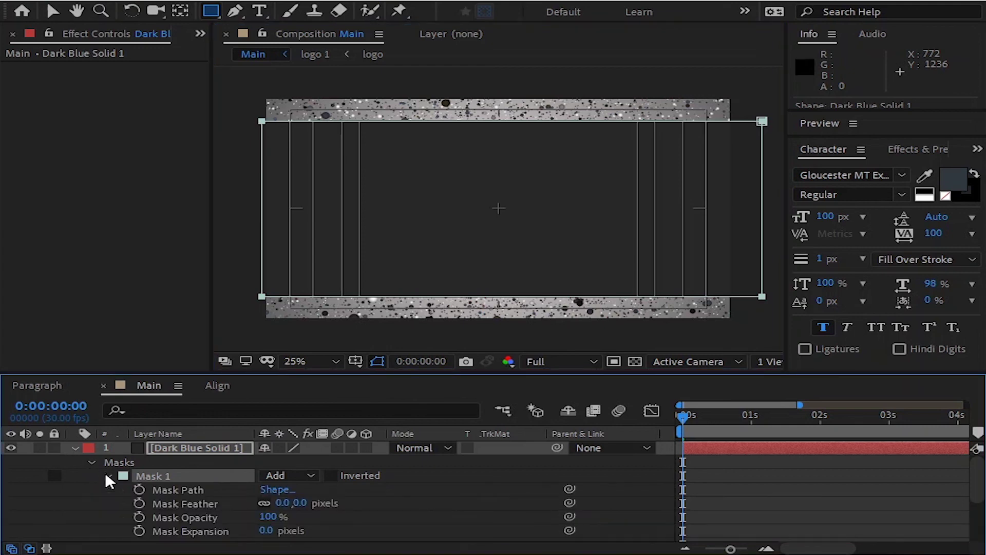
left_click(266, 473)
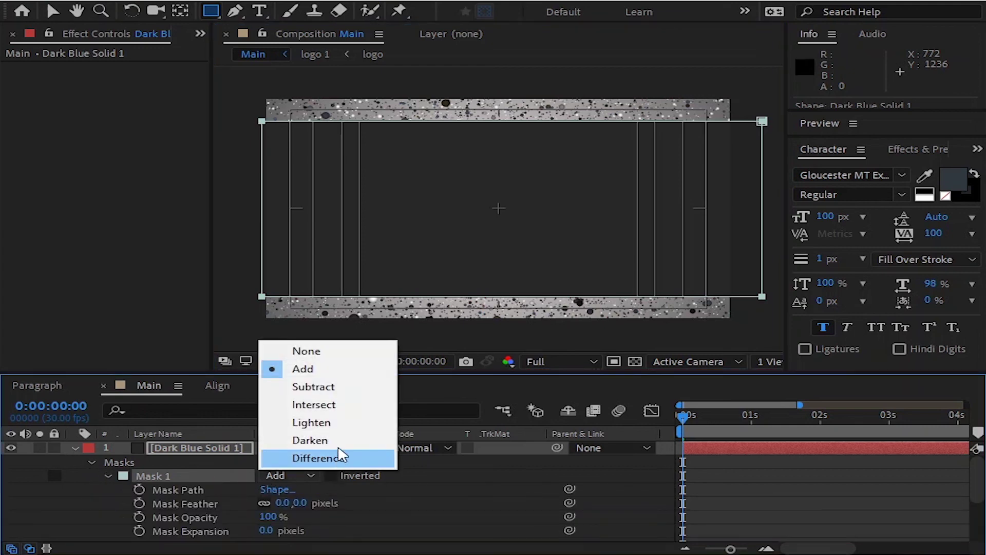
left_click(321, 387)
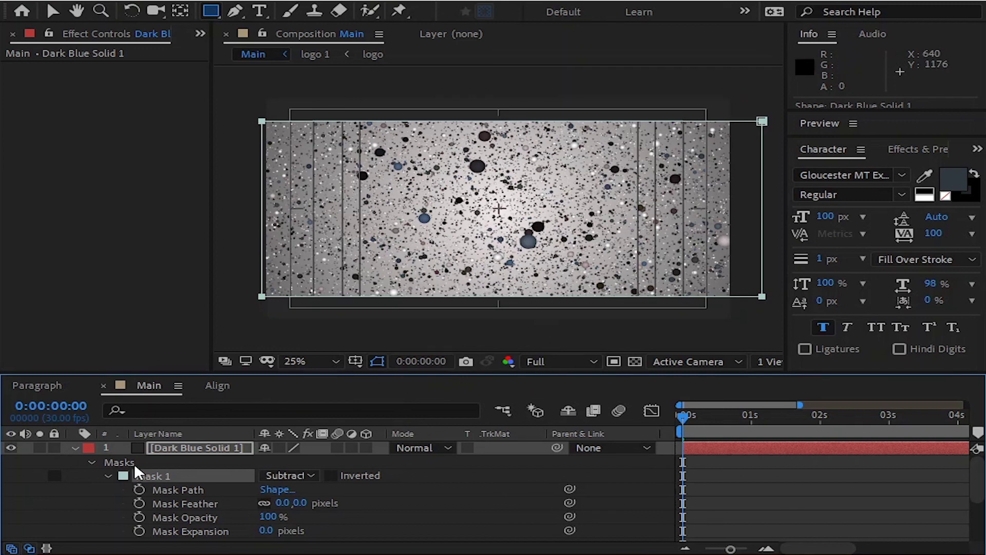
left_click(204, 446)
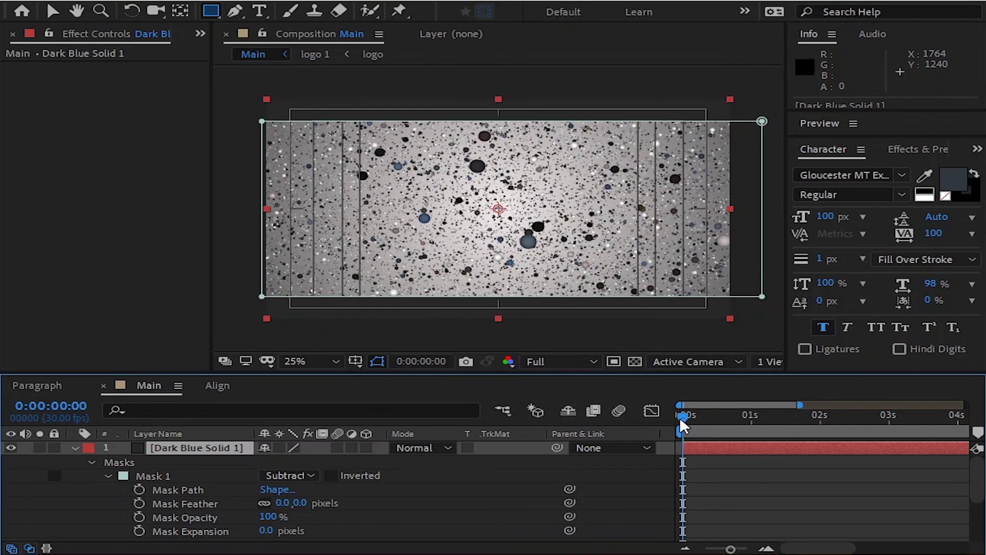
key("space")
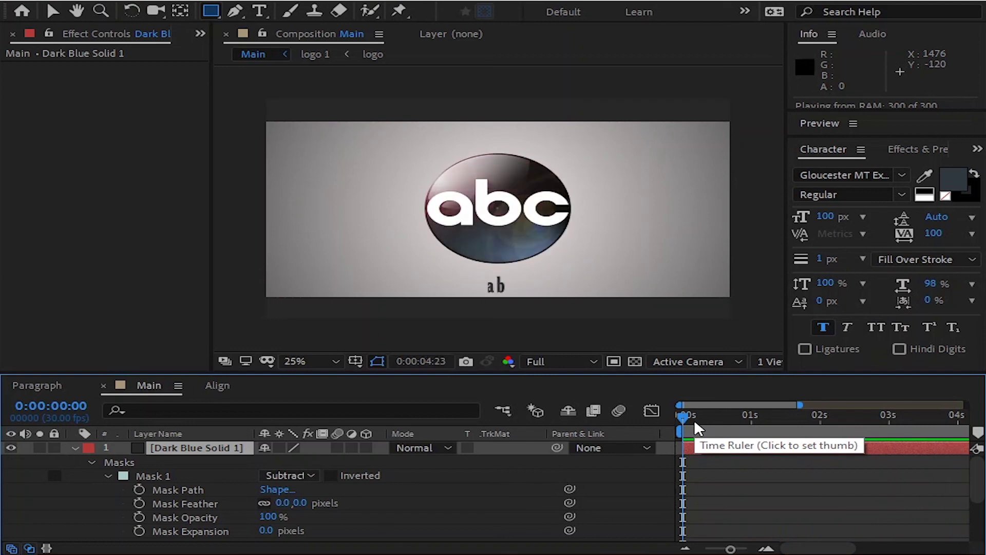
key("space")
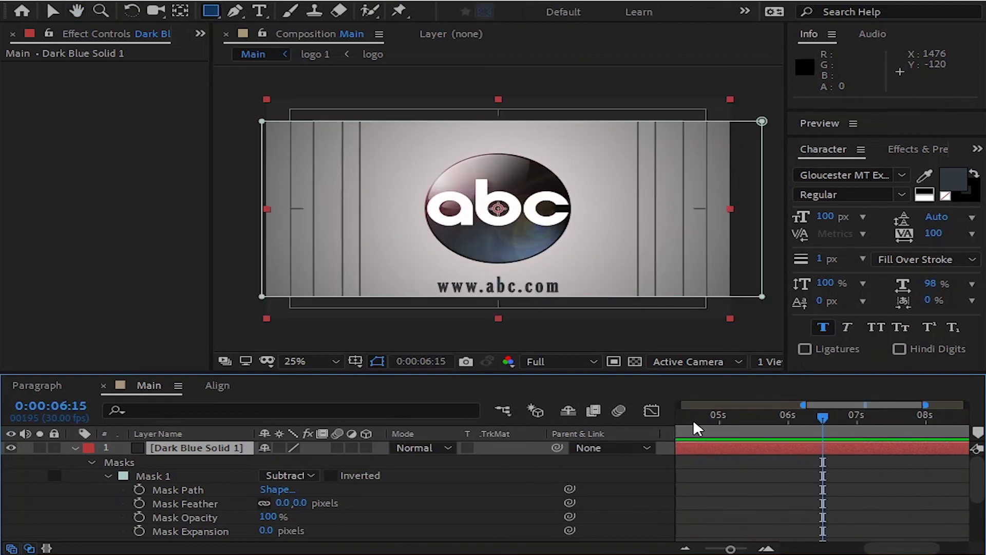